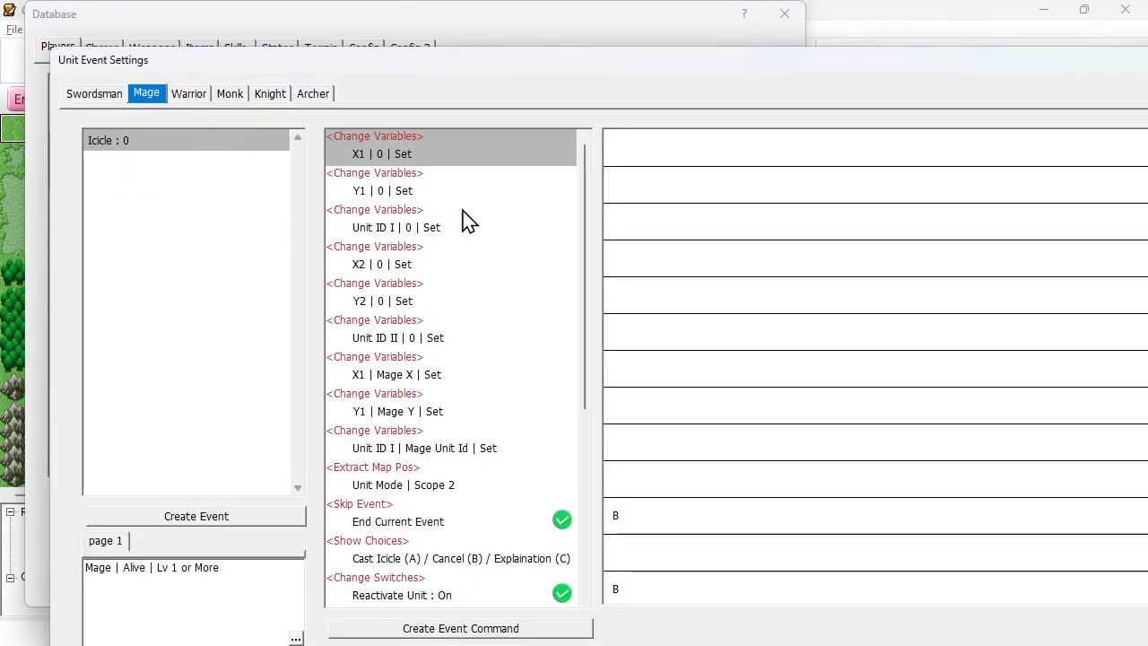
- Duplicate the Change Variables command that subtracts Res from Mag in the Mage's Icicle event
{"action": "scroll", "coordinate": [601, 246], "scroll_direction": "down", "scroll_amount": 5}
{"action": "scroll", "coordinate": [484, 238], "scroll_direction": "up", "scroll_amount": 4}
{"action": "scroll", "coordinate": [484, 238], "scroll_direction": "up", "scroll_amount": 1}
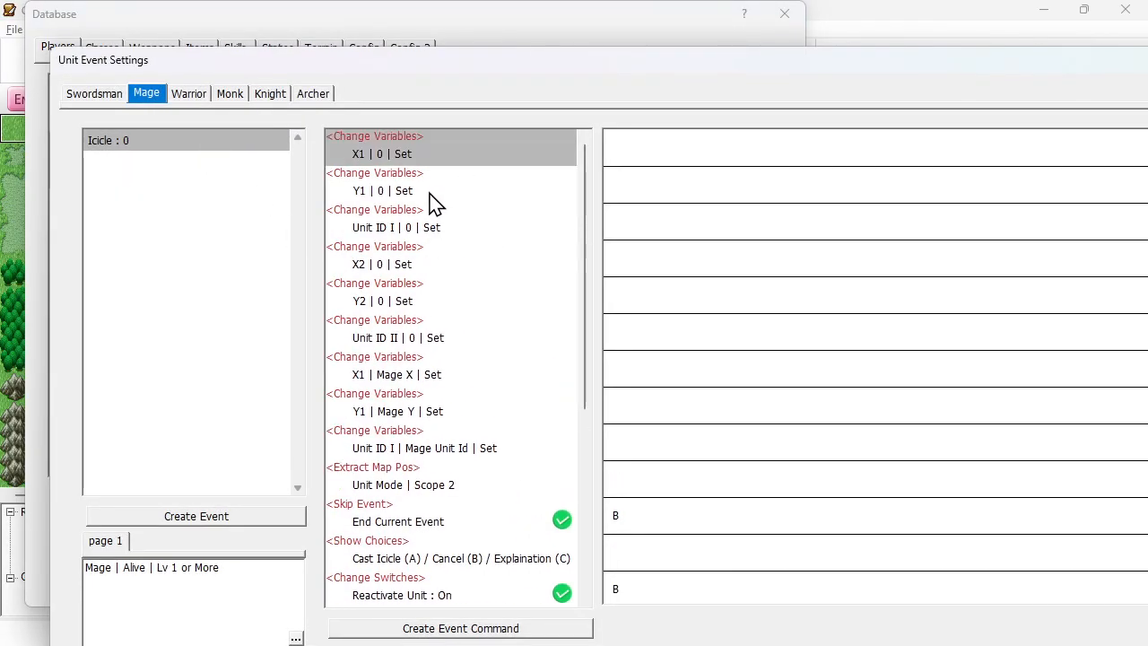
{"action": "scroll", "coordinate": [482, 198], "scroll_direction": "down", "scroll_amount": 5}
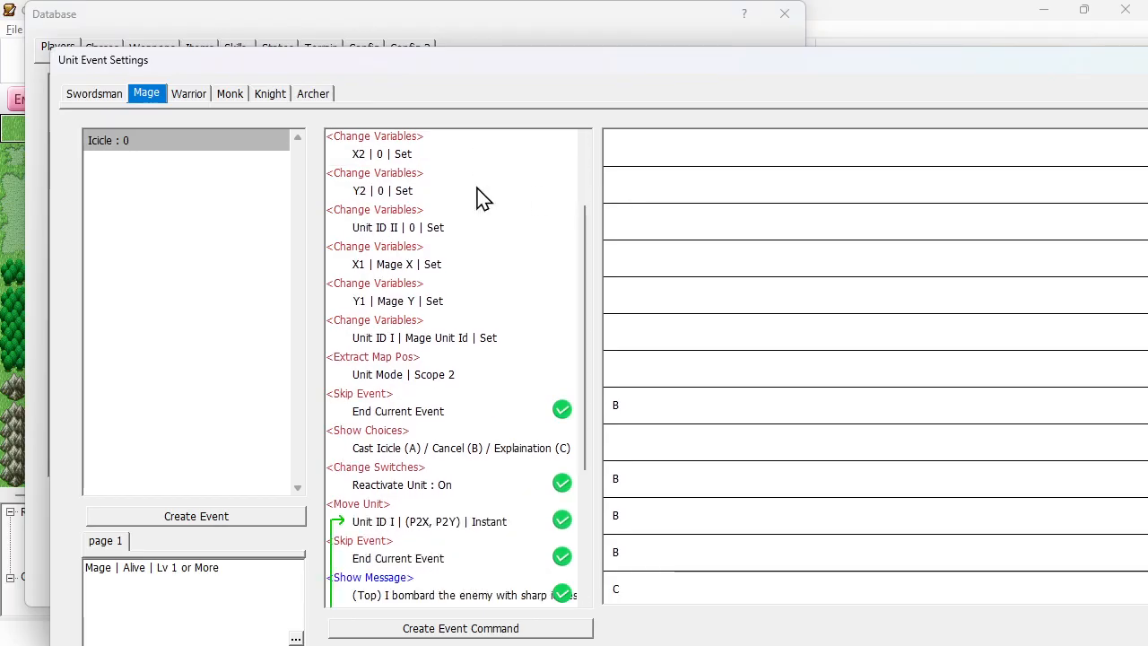
{"action": "left_click", "coordinate": [432, 251]}
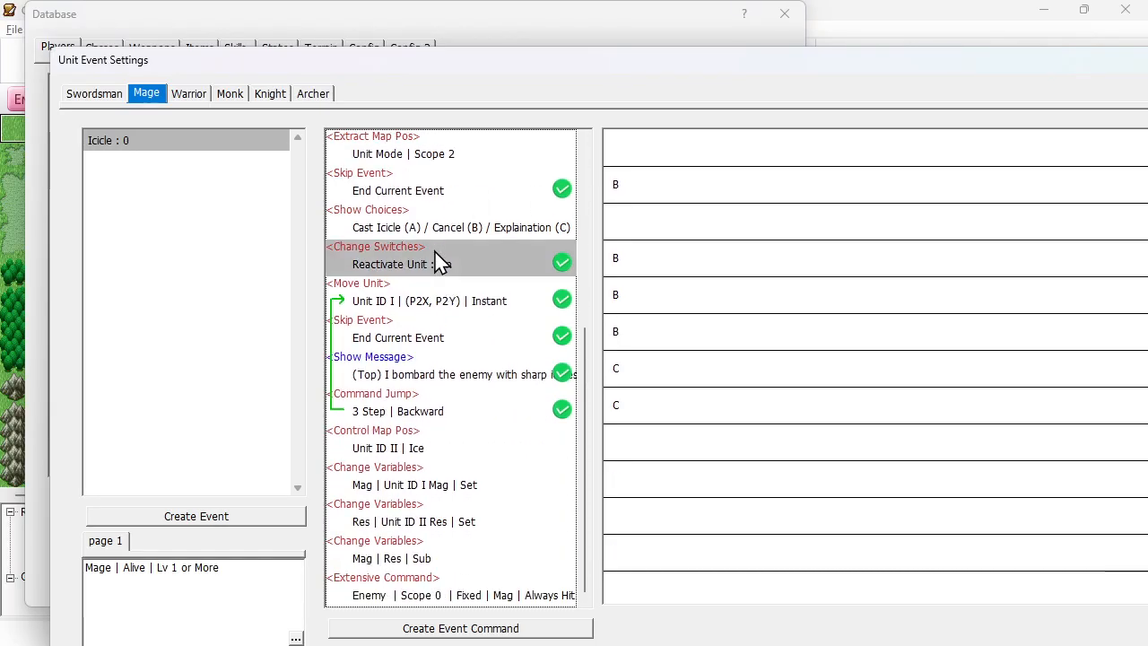
{"action": "left_click", "coordinate": [427, 481]}
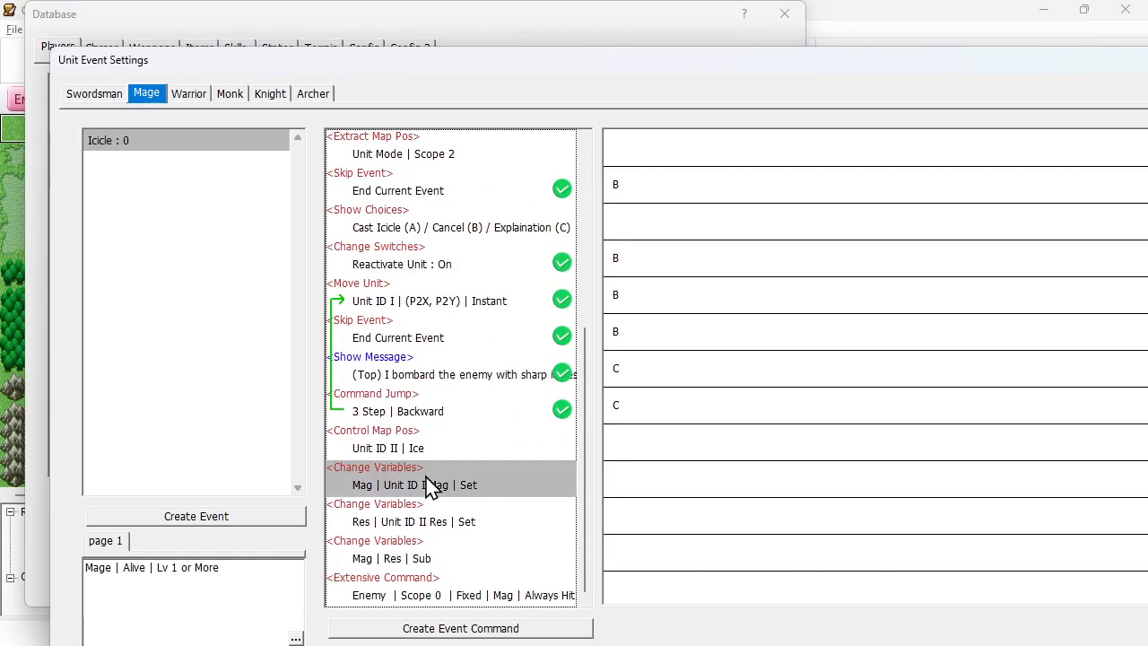
{"action": "left_click", "coordinate": [404, 558]}
{"action": "right_click", "coordinate": [401, 558]}
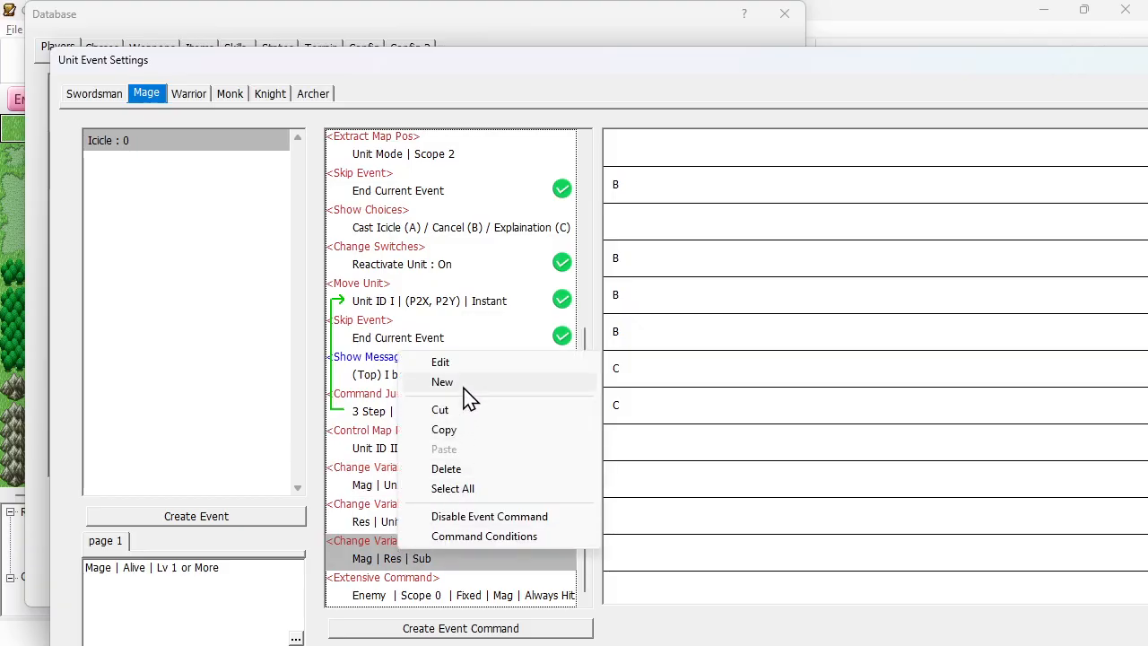
{"action": "left_click", "coordinate": [375, 550]}
{"action": "key", "text": "ctrl+c"}
{"action": "key", "text": "ctrl+v"}
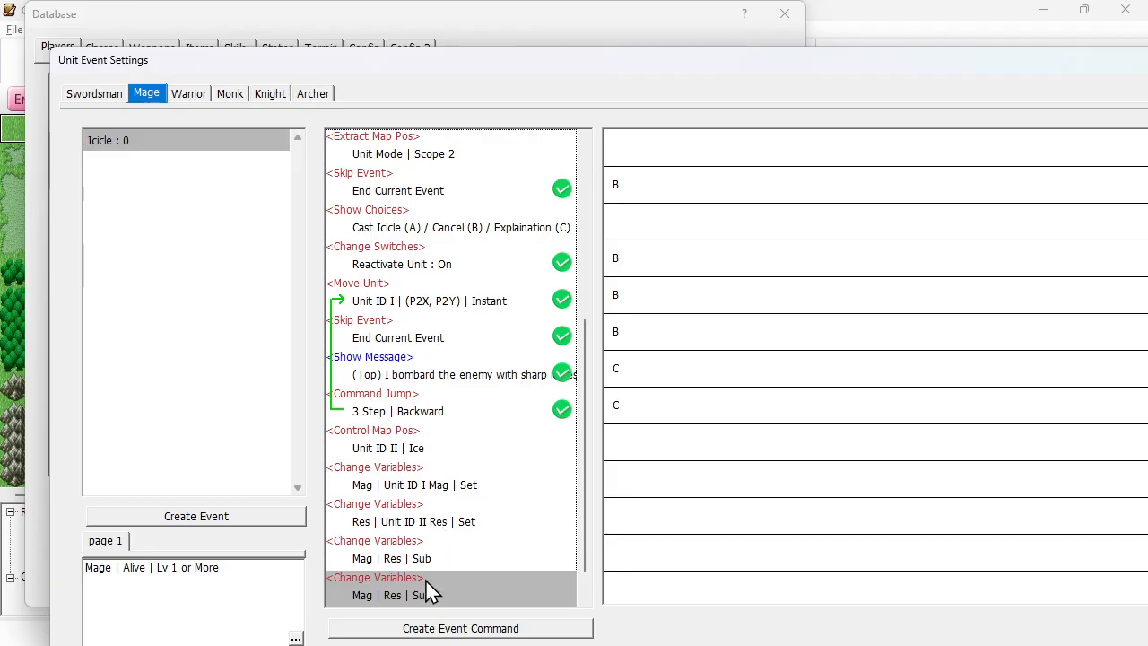
{"action": "scroll", "coordinate": [425, 578], "scroll_direction": "down", "scroll_amount": 1}
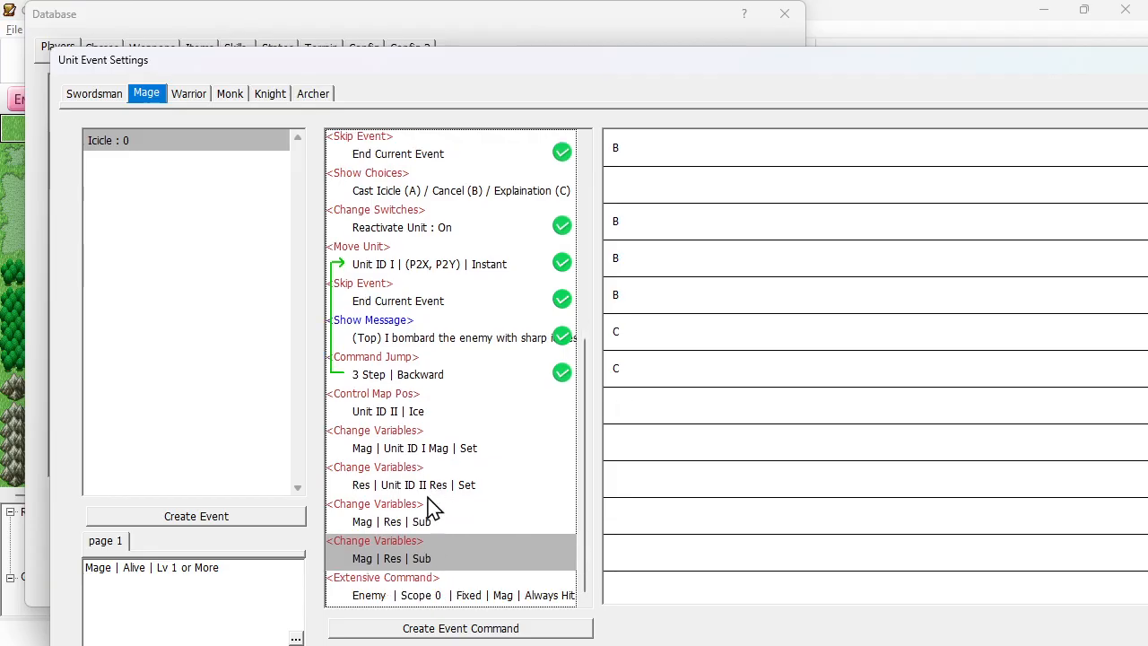
- Change the duplicated variable command so that it multiplies Mag by the constant 175
{"action": "left_click", "coordinate": [415, 453]}
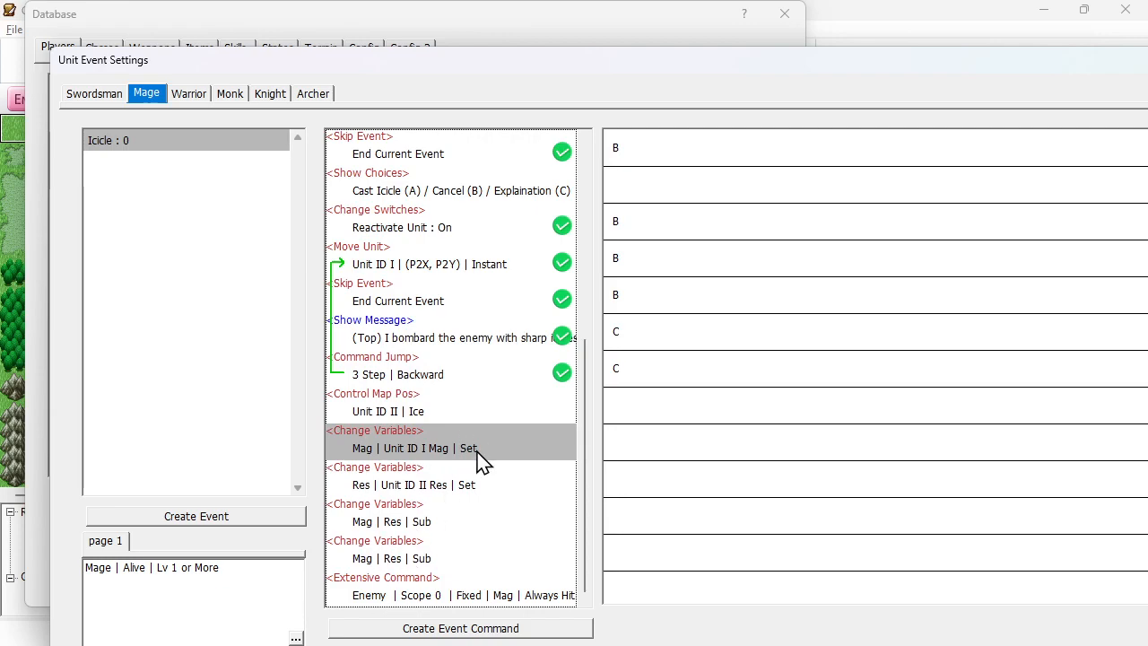
{"action": "left_click", "coordinate": [438, 551]}
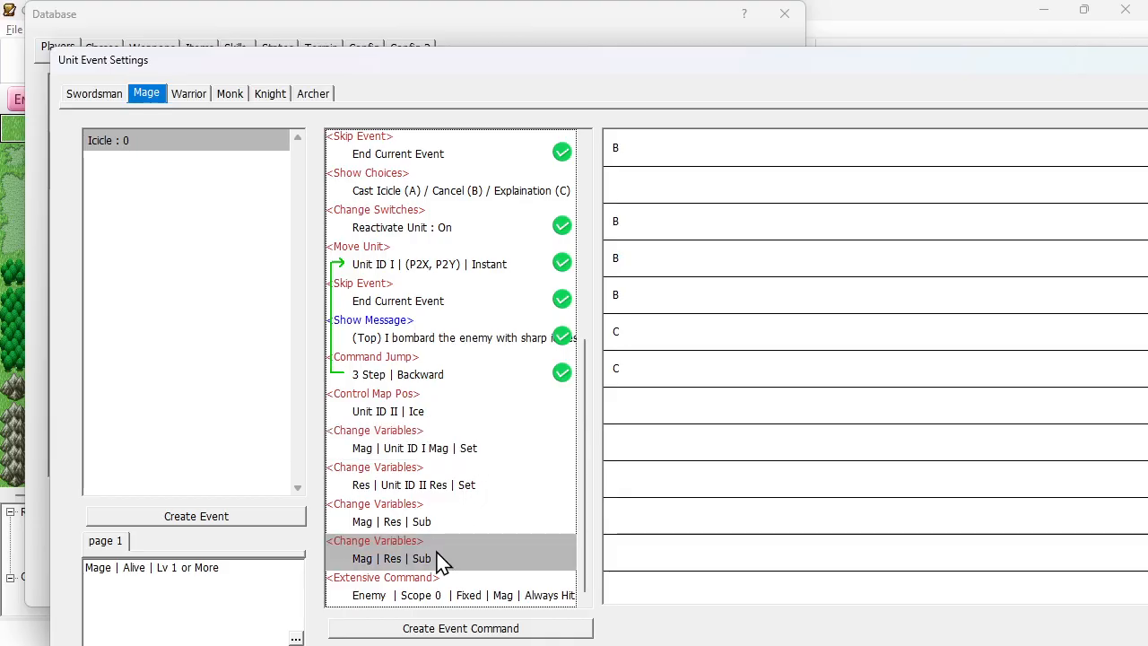
{"action": "double_click", "coordinate": [412, 563]}
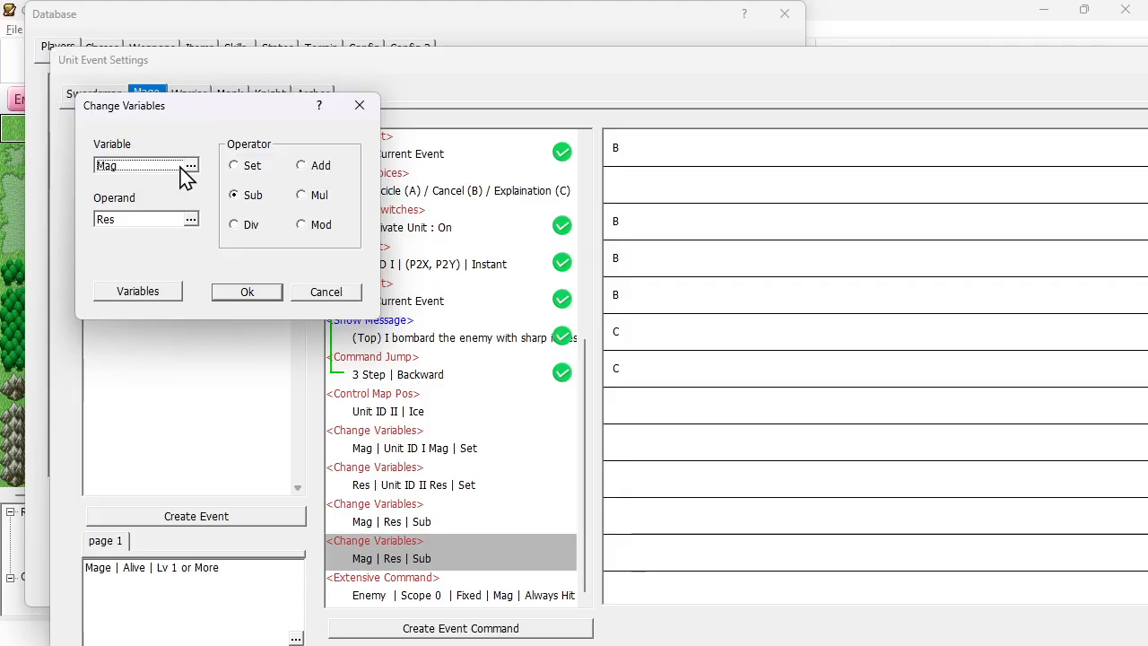
{"action": "left_click", "coordinate": [301, 194]}
{"action": "double_click", "coordinate": [141, 219]}
{"action": "left_click", "coordinate": [178, 218]}
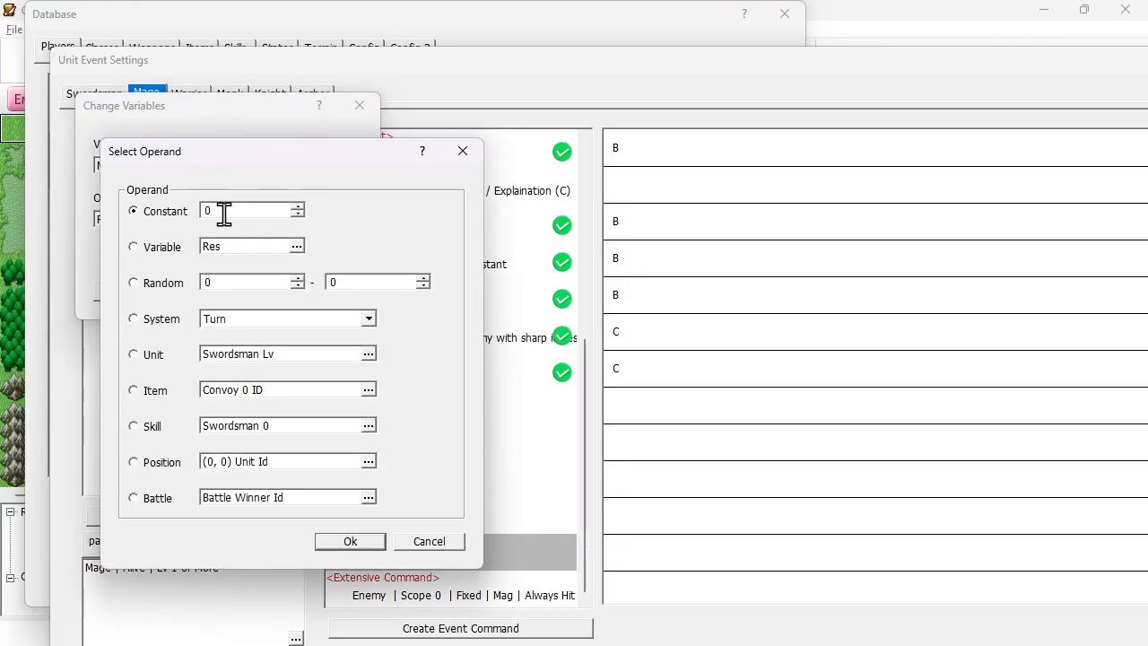
{"action": "double_click", "coordinate": [223, 212]}
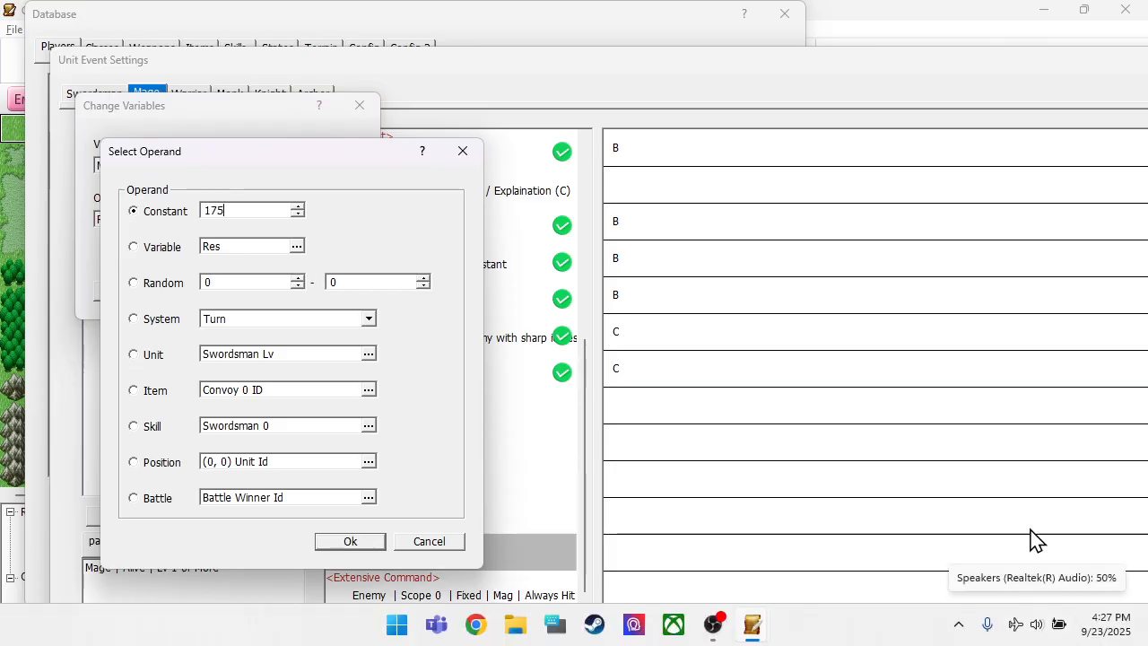
{"action": "left_click", "coordinate": [334, 544]}
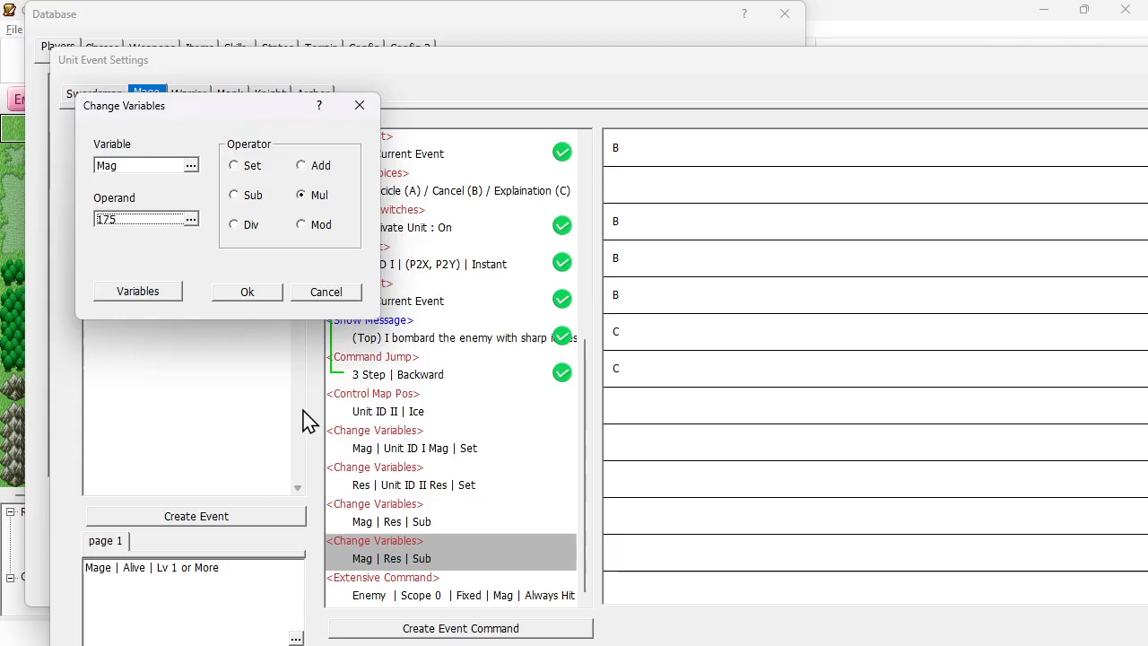
{"action": "left_click", "coordinate": [248, 292]}
- Duplicate the multiplication command and change the copy to divide Mag by the constant 100
{"action": "key", "text": "ctrl+v"}
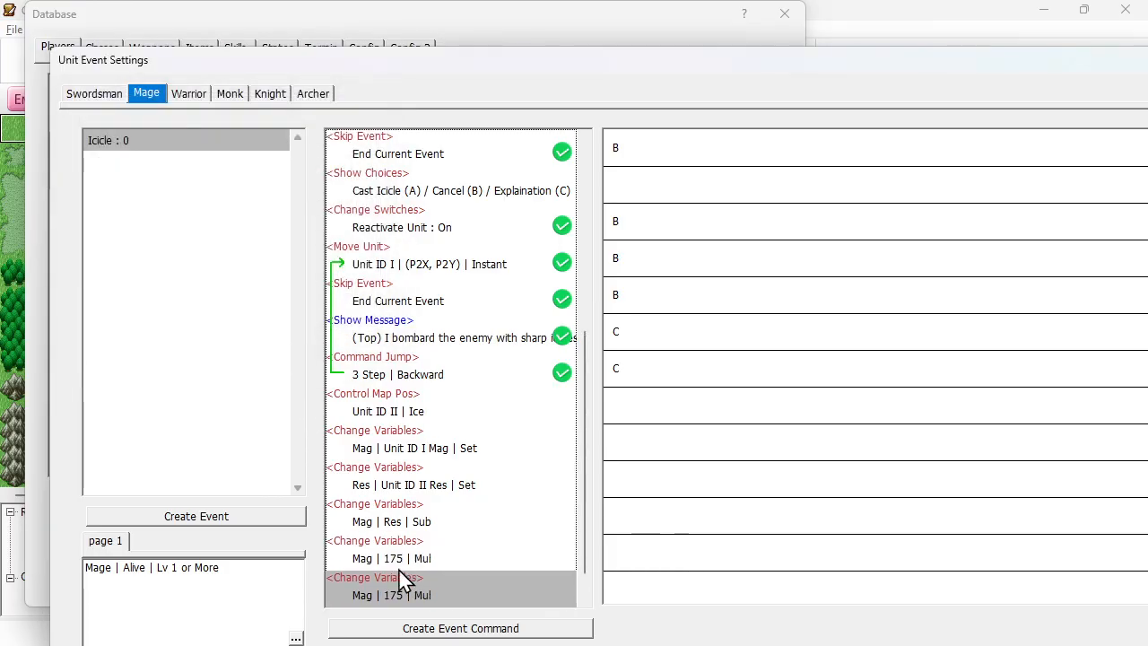
{"action": "double_click", "coordinate": [396, 583]}
{"action": "left_click", "coordinate": [243, 226]}
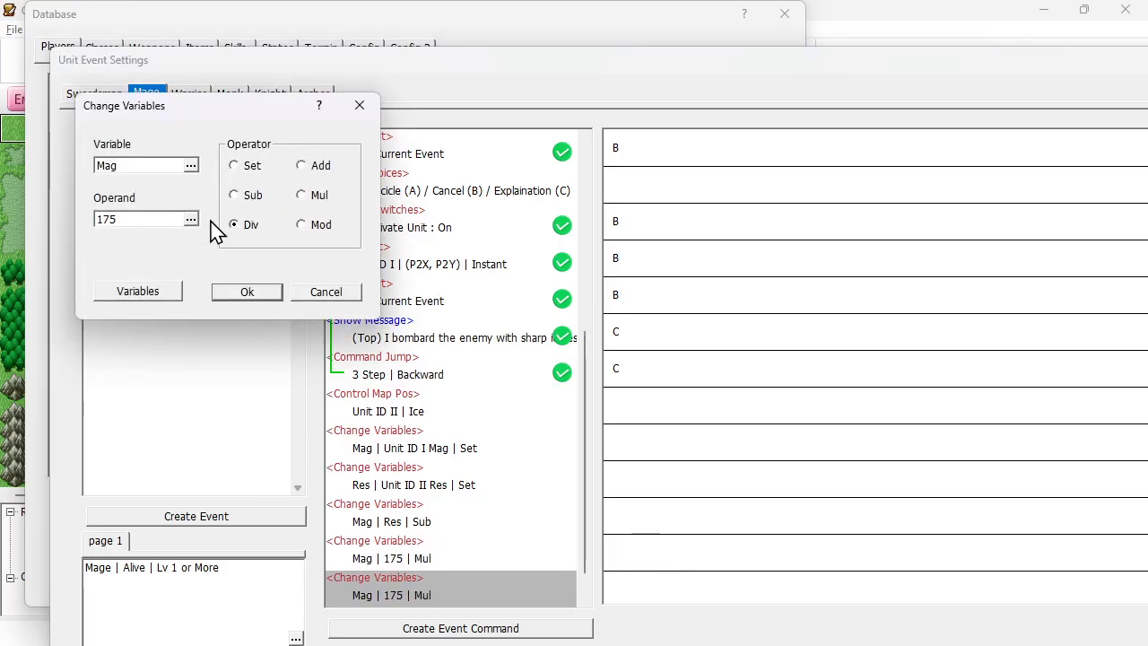
{"action": "left_click", "coordinate": [189, 220]}
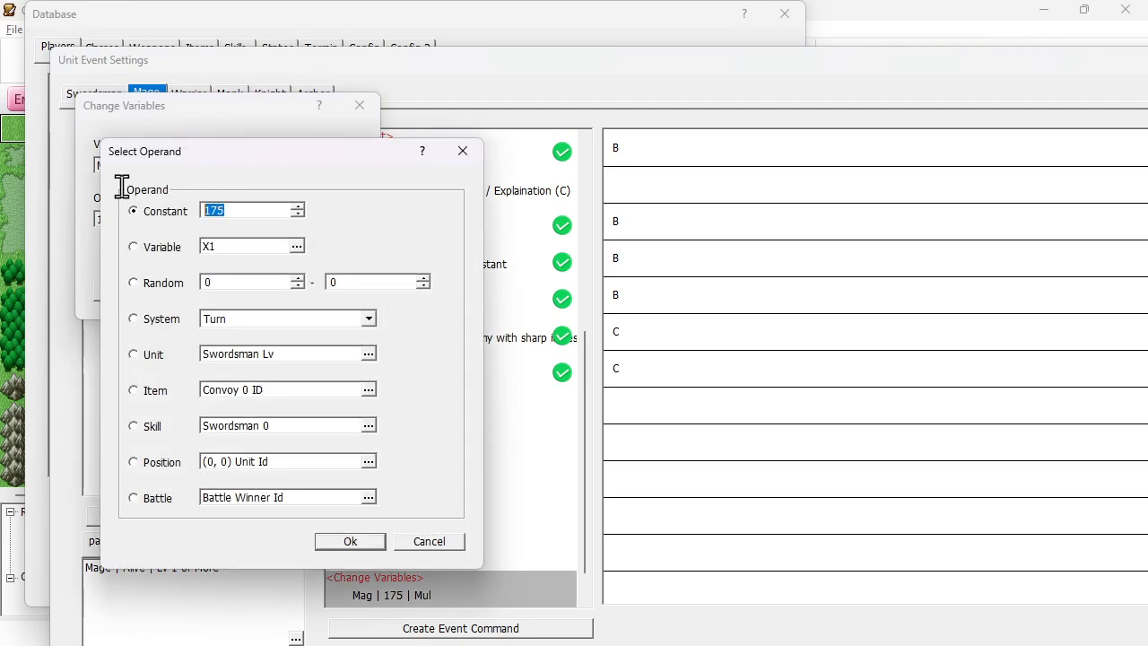
{"action": "type", "text": "100"}
{"action": "key", "text": "Return"}
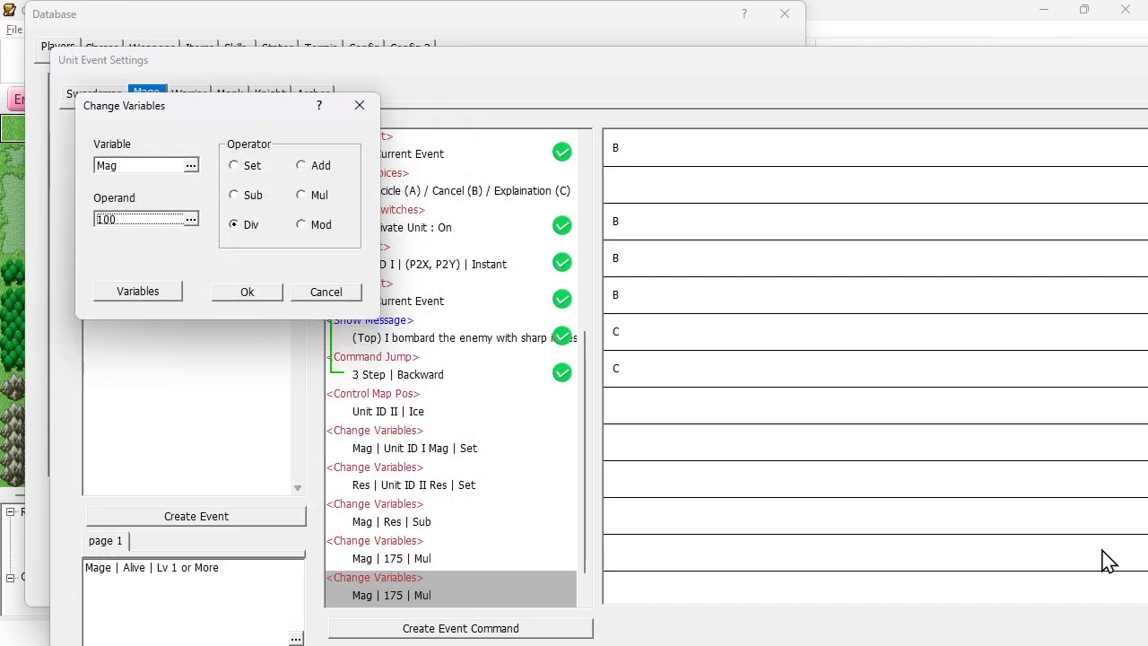
{"action": "left_click", "coordinate": [242, 294]}
{"action": "scroll", "coordinate": [412, 433], "scroll_direction": "down", "scroll_amount": 1}
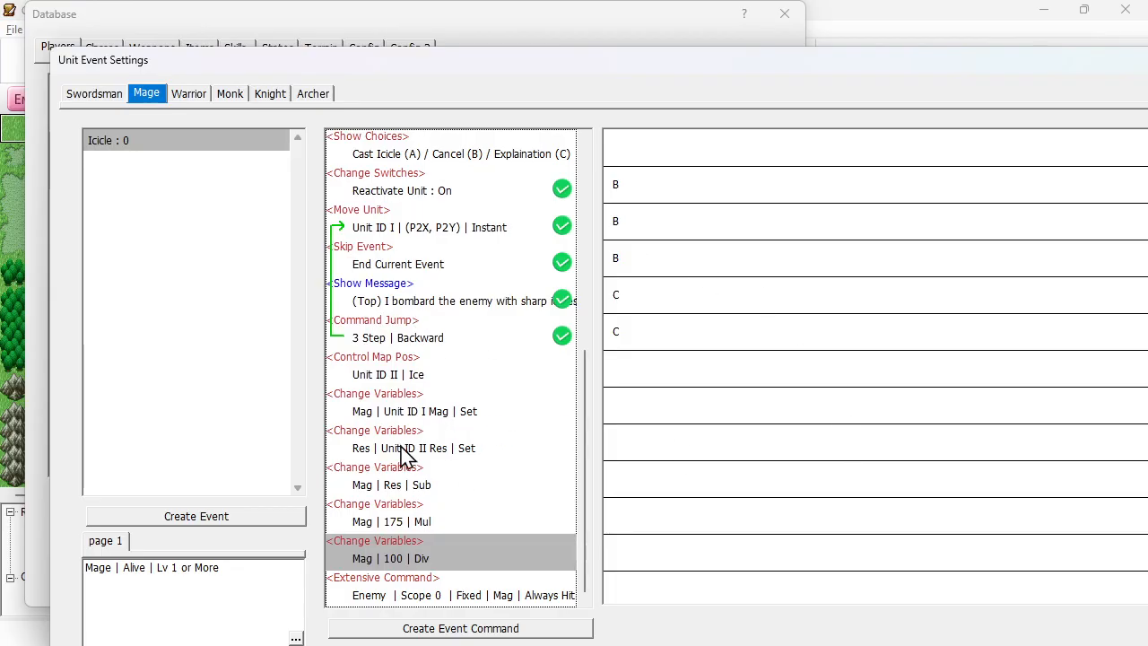
{"action": "left_click", "coordinate": [446, 525]}
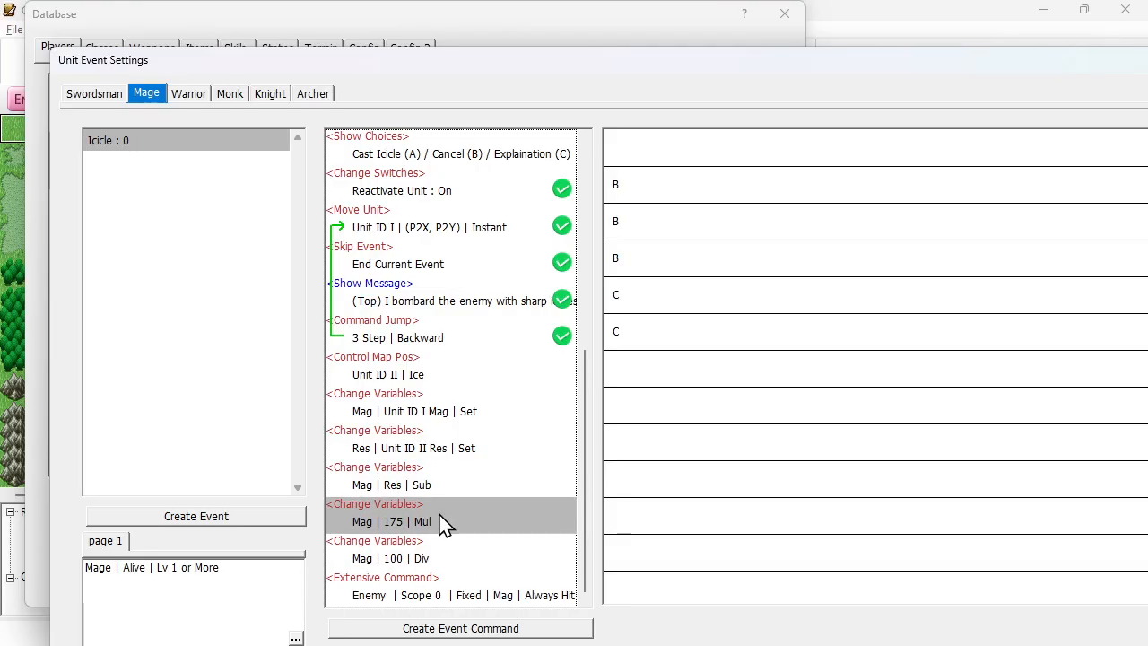
{"action": "left_click", "coordinate": [423, 561]}
{"action": "left_click", "coordinate": [400, 529]}
{"action": "left_click", "coordinate": [391, 542]}
{"action": "left_click", "coordinate": [420, 480]}
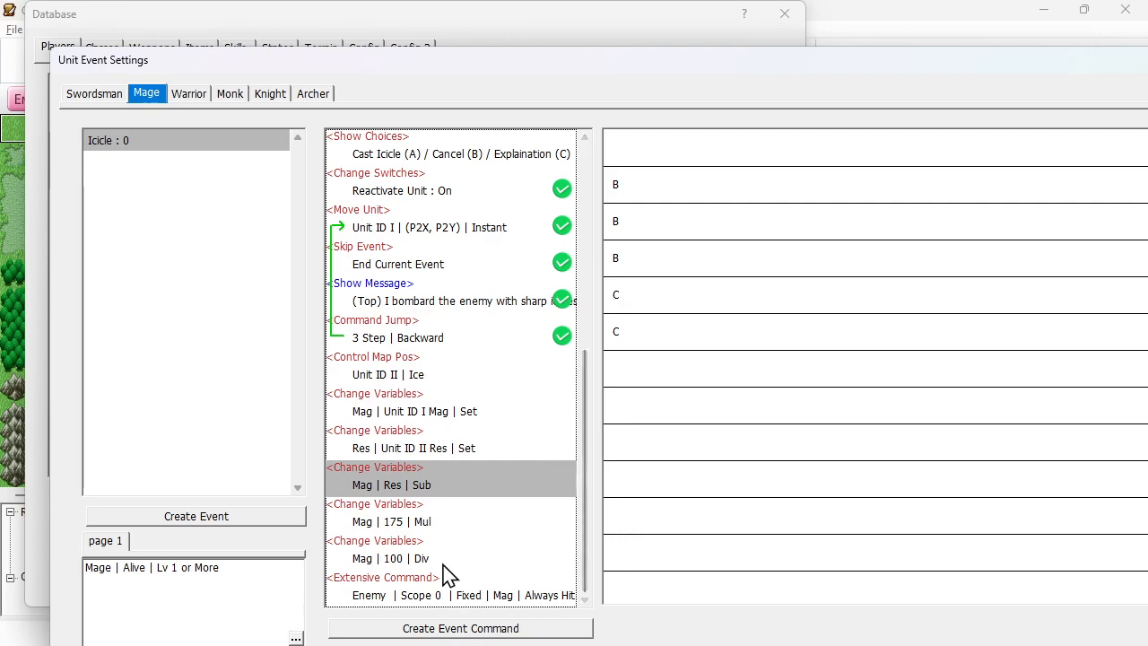
- Create a Get Experience command after the Extensive Command, choosing the ID variable Unit ID I as its unit
{"action": "left_click", "coordinate": [429, 598]}
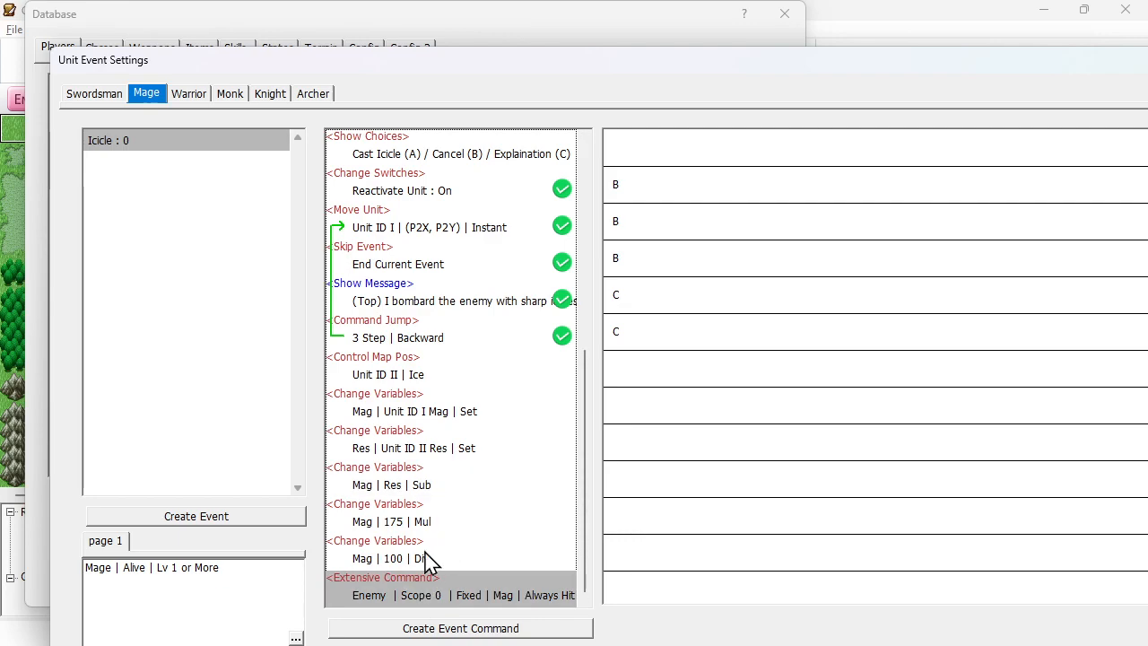
{"action": "right_click", "coordinate": [392, 596]}
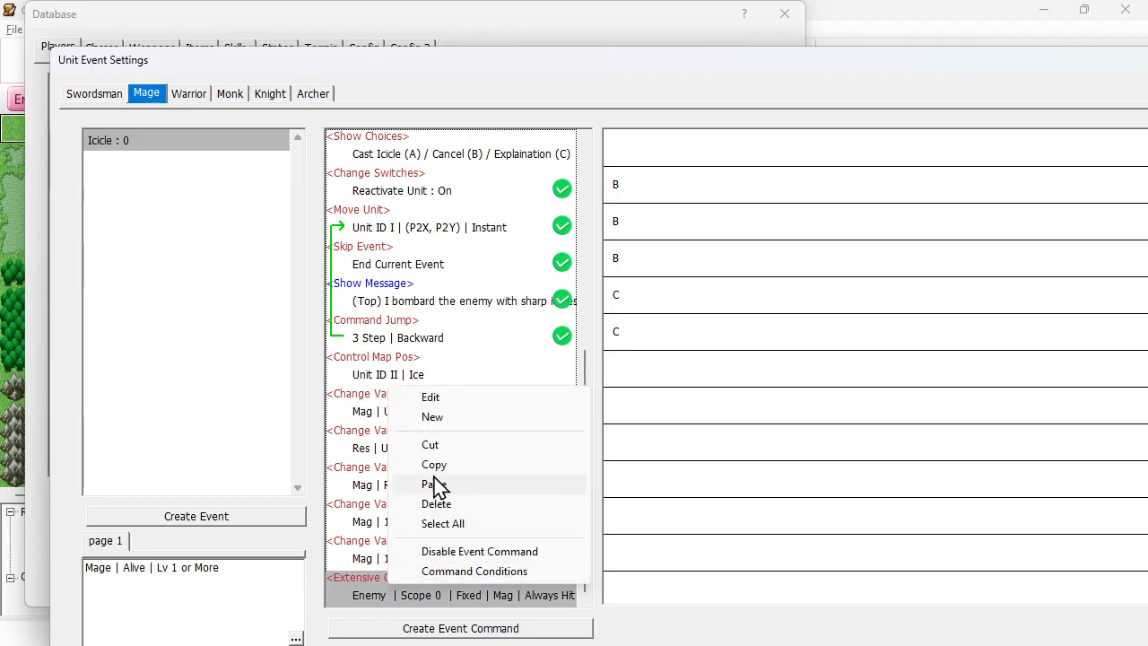
{"action": "left_click", "coordinate": [438, 417]}
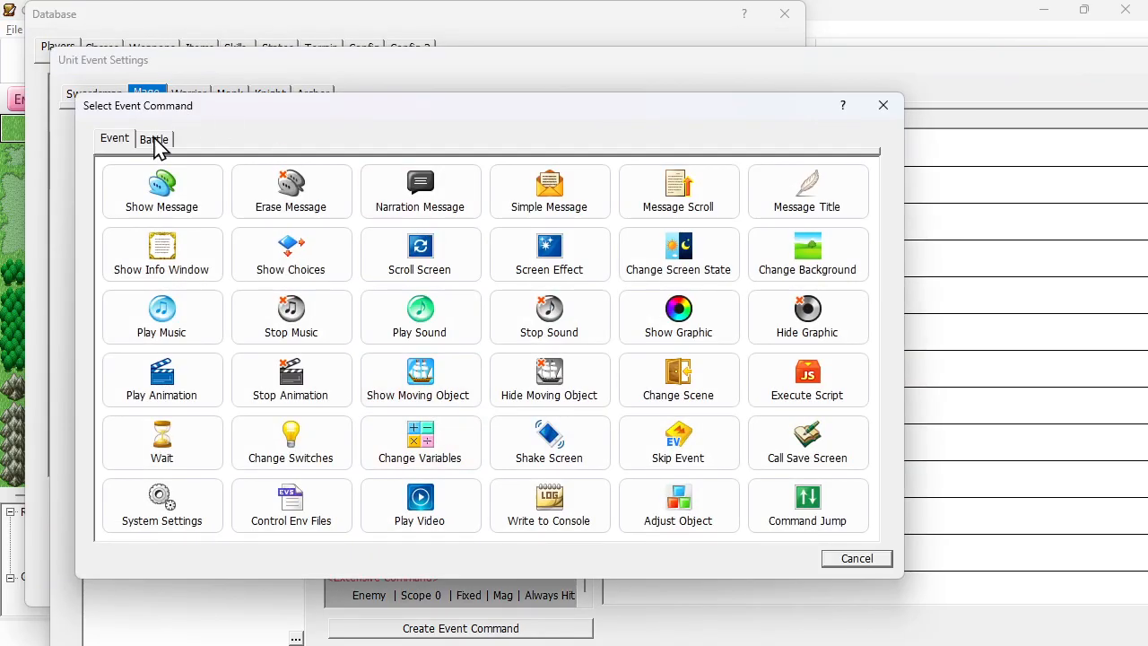
{"action": "left_click", "coordinate": [156, 144]}
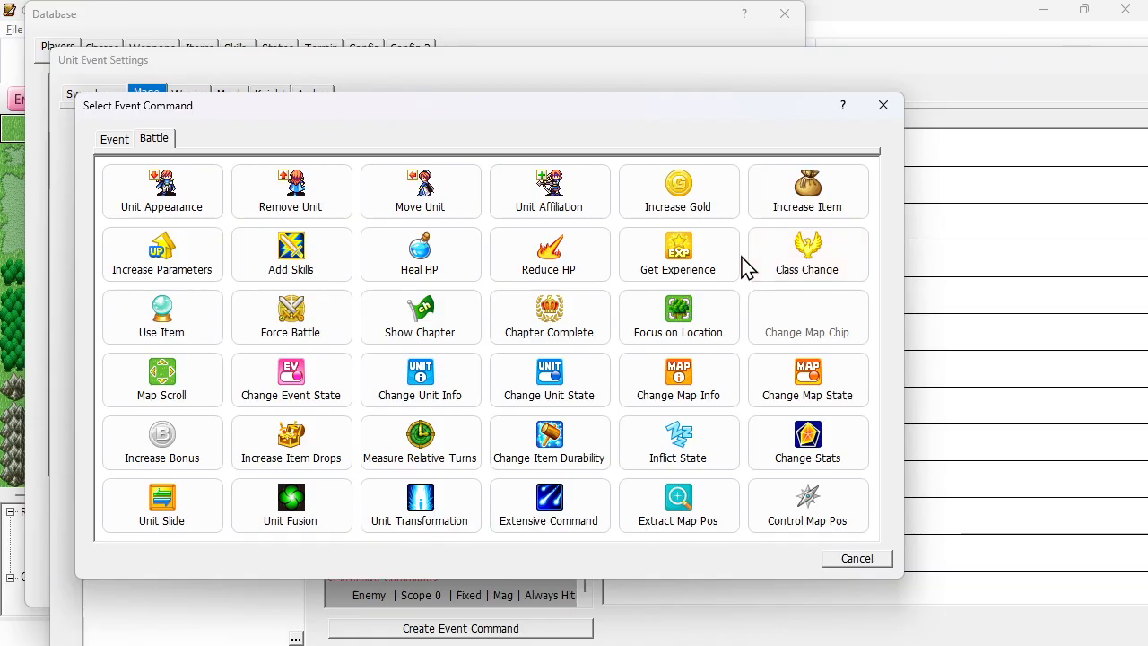
{"action": "left_click", "coordinate": [691, 262]}
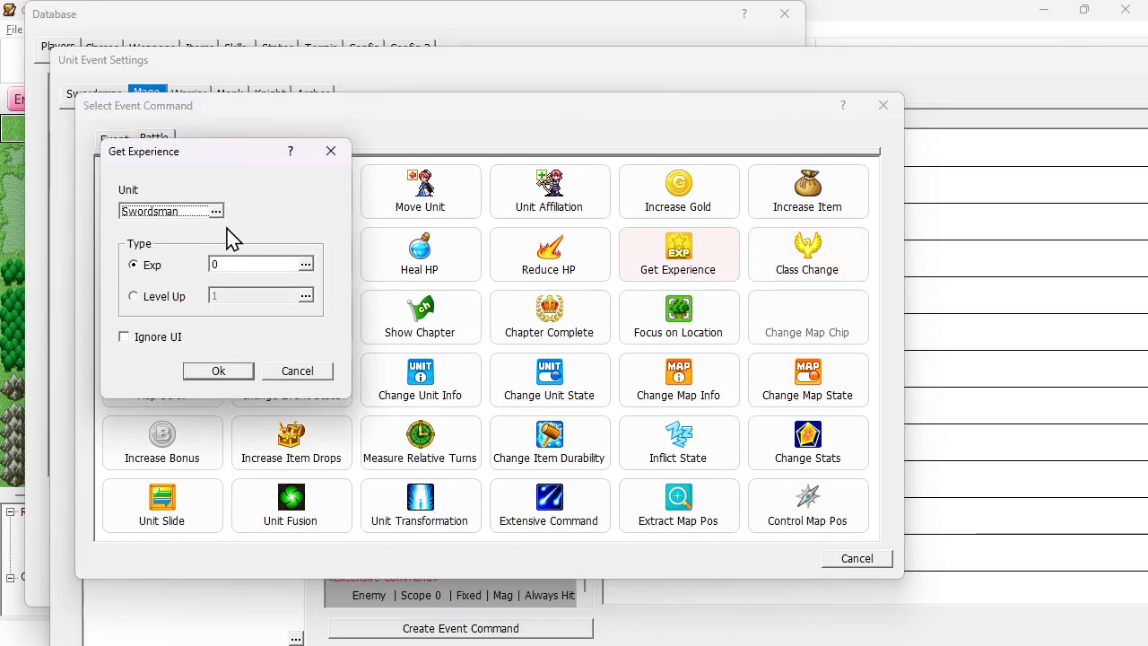
{"action": "left_click", "coordinate": [190, 214]}
{"action": "left_click", "coordinate": [190, 190]}
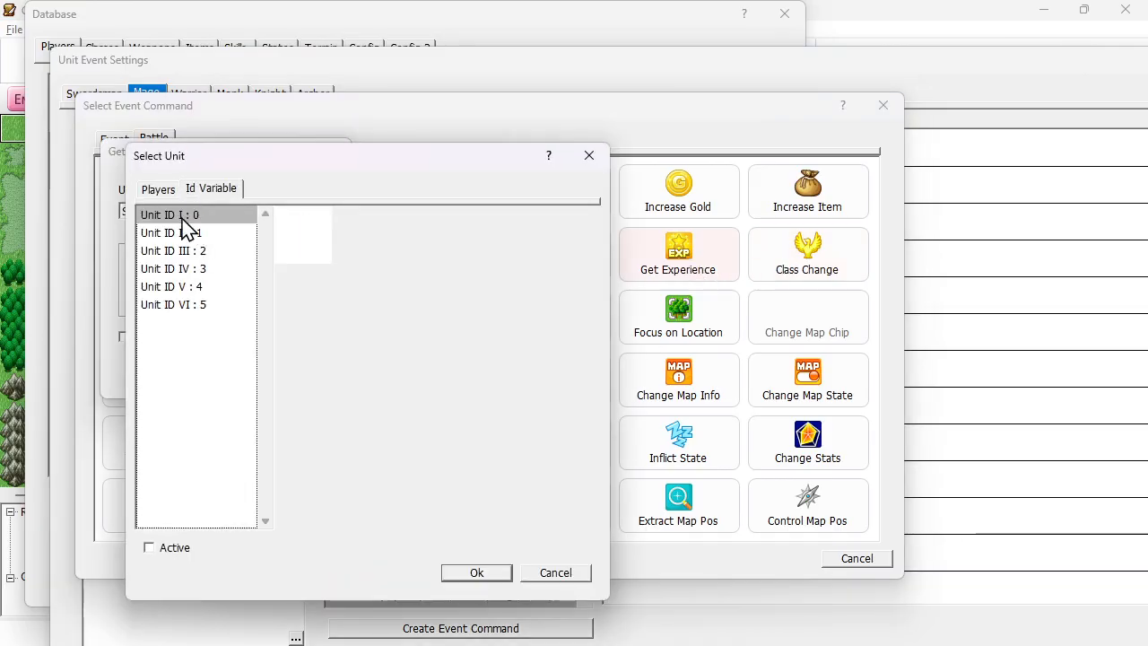
{"action": "left_click", "coordinate": [474, 574]}
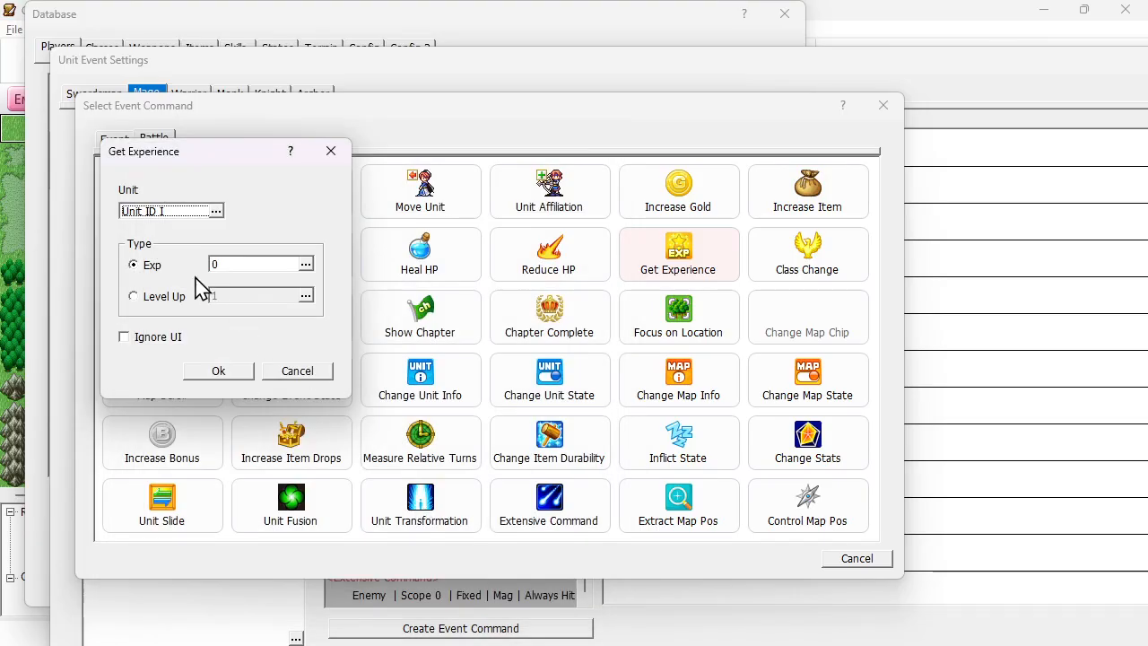
- Set the experience gained to the constant 30 and add the command to the Icicle event
{"action": "left_click", "coordinate": [273, 268]}
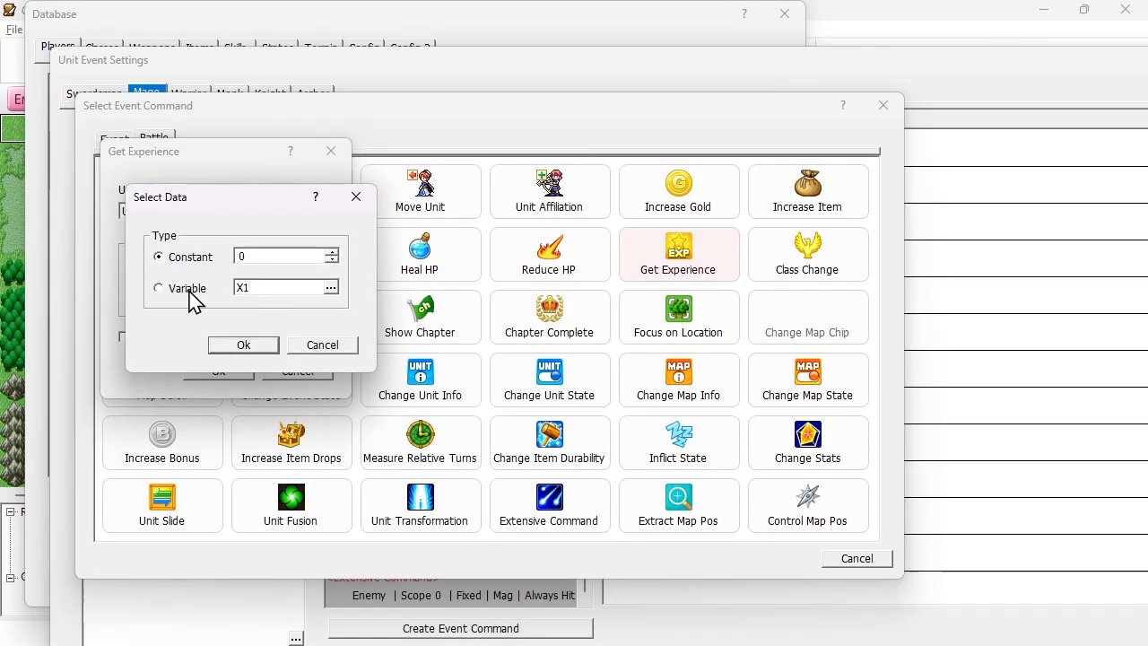
{"action": "double_click", "coordinate": [249, 254]}
{"action": "type", "text": "3"}
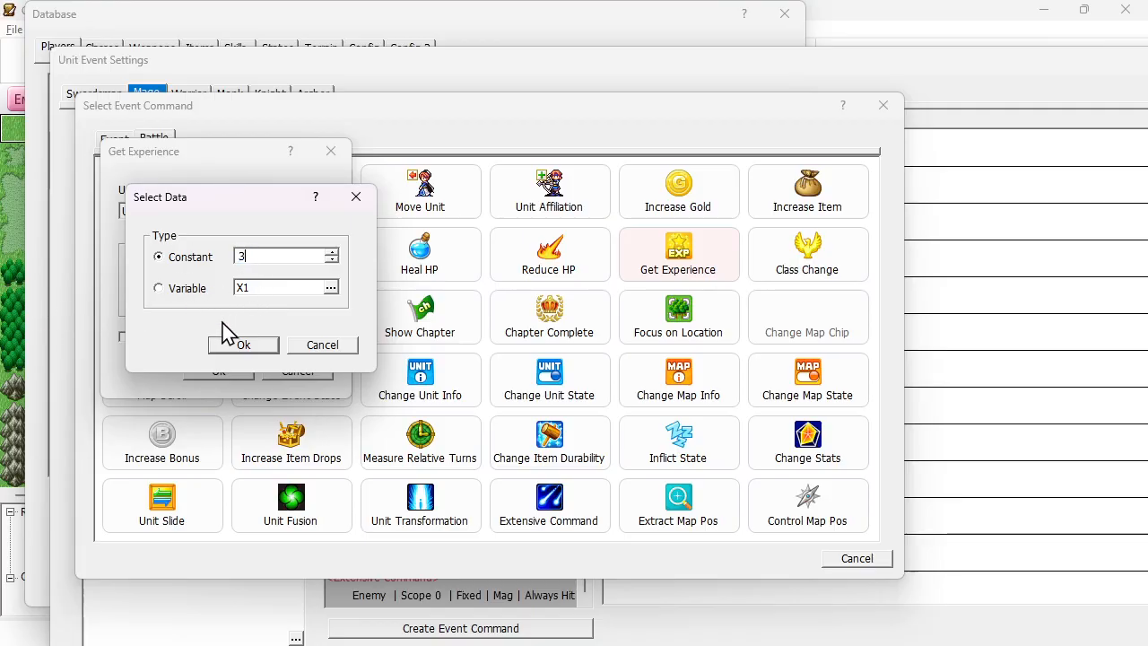
{"action": "left_click", "coordinate": [264, 349]}
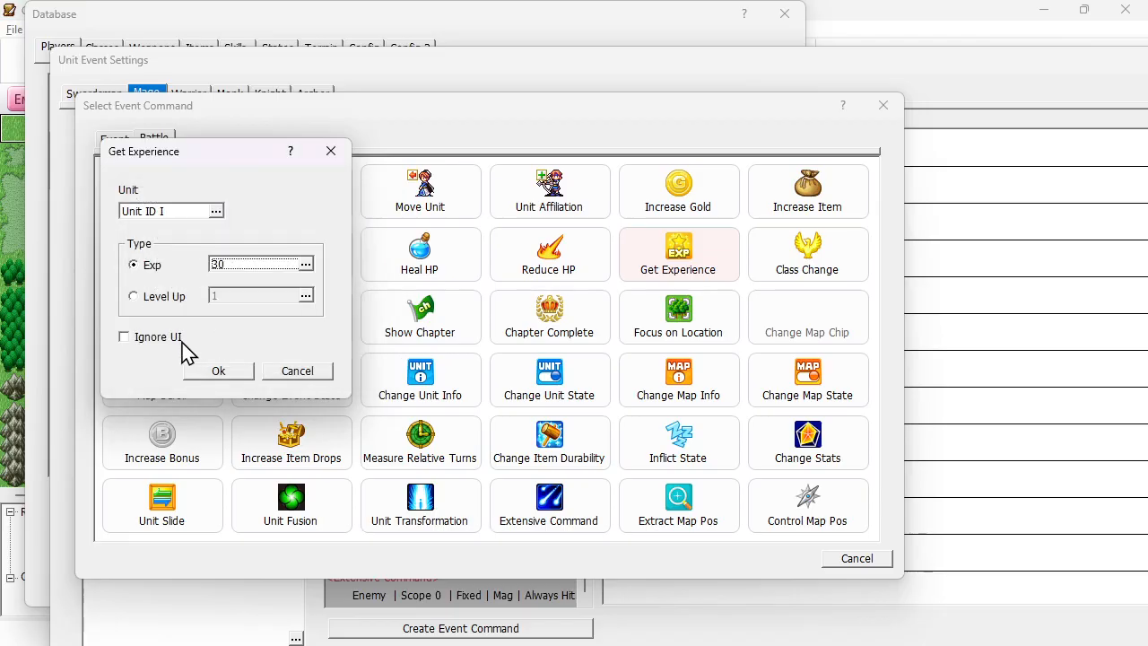
{"action": "left_click", "coordinate": [218, 372]}
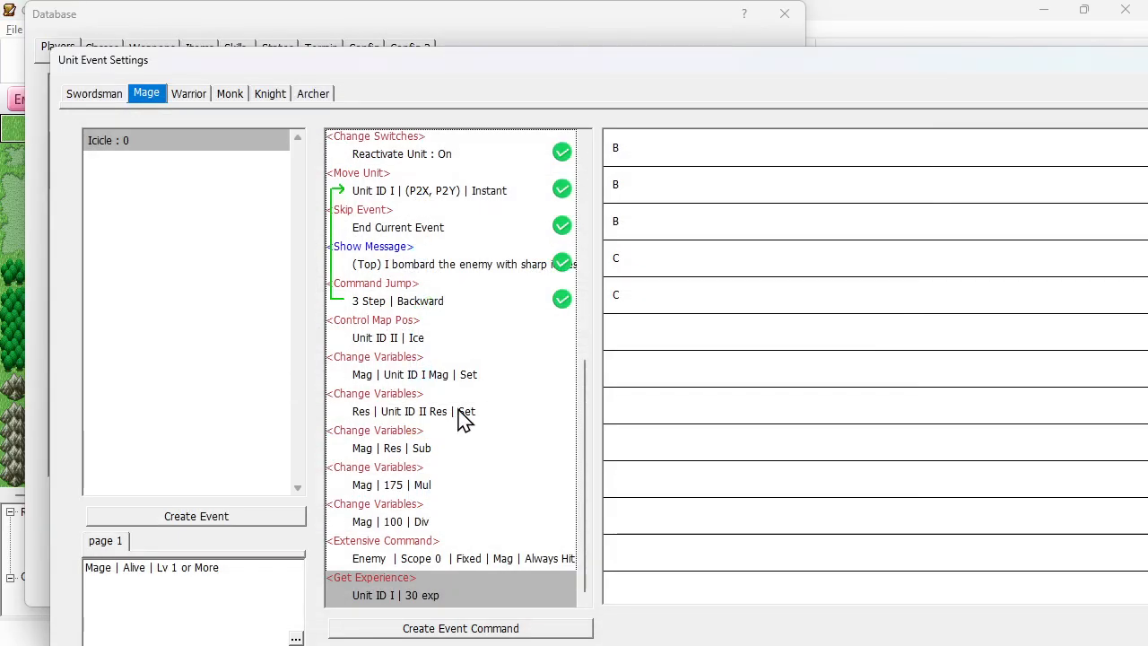
- Add a variable condition to the Icicle event's page 1, choosing variable 2-1 as its left side
{"action": "right_click", "coordinate": [456, 595]}
{"action": "left_click", "coordinate": [246, 549]}
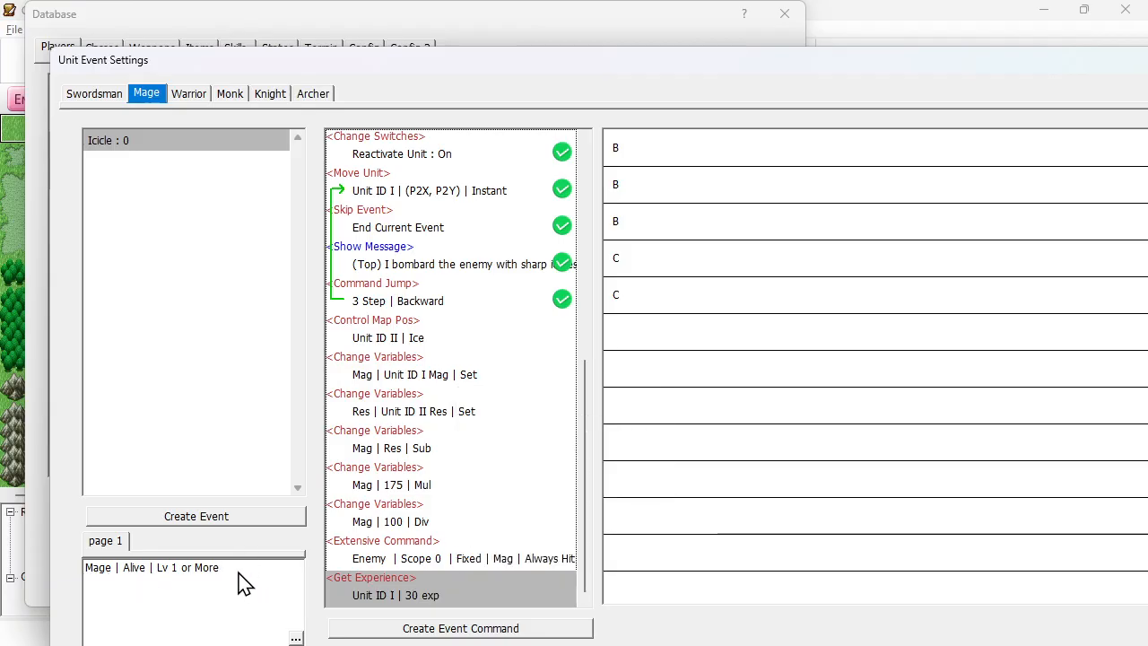
{"action": "double_click", "coordinate": [198, 593]}
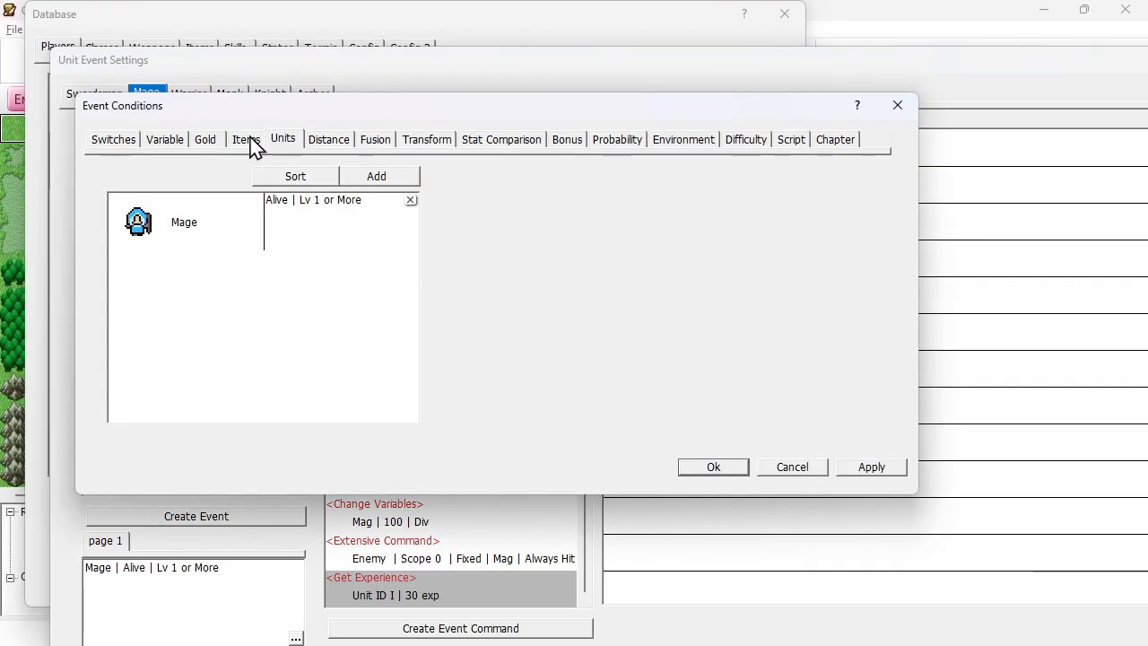
{"action": "left_click", "coordinate": [168, 142]}
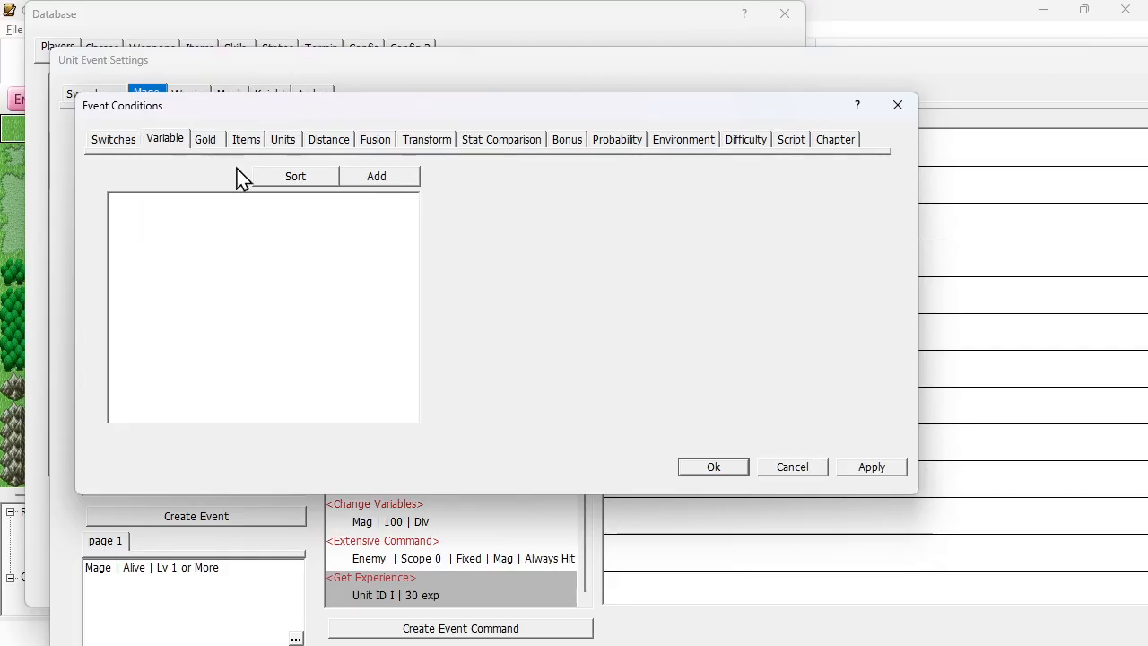
{"action": "left_click", "coordinate": [394, 179]}
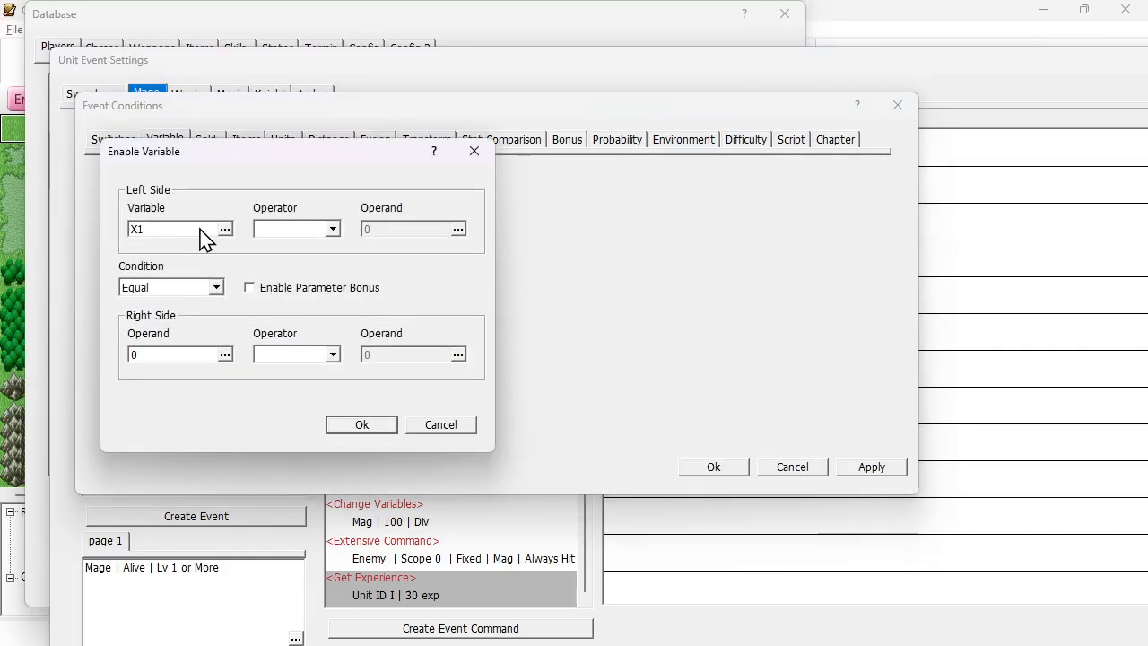
{"action": "left_click", "coordinate": [201, 231]}
{"action": "left_click", "coordinate": [294, 235]}
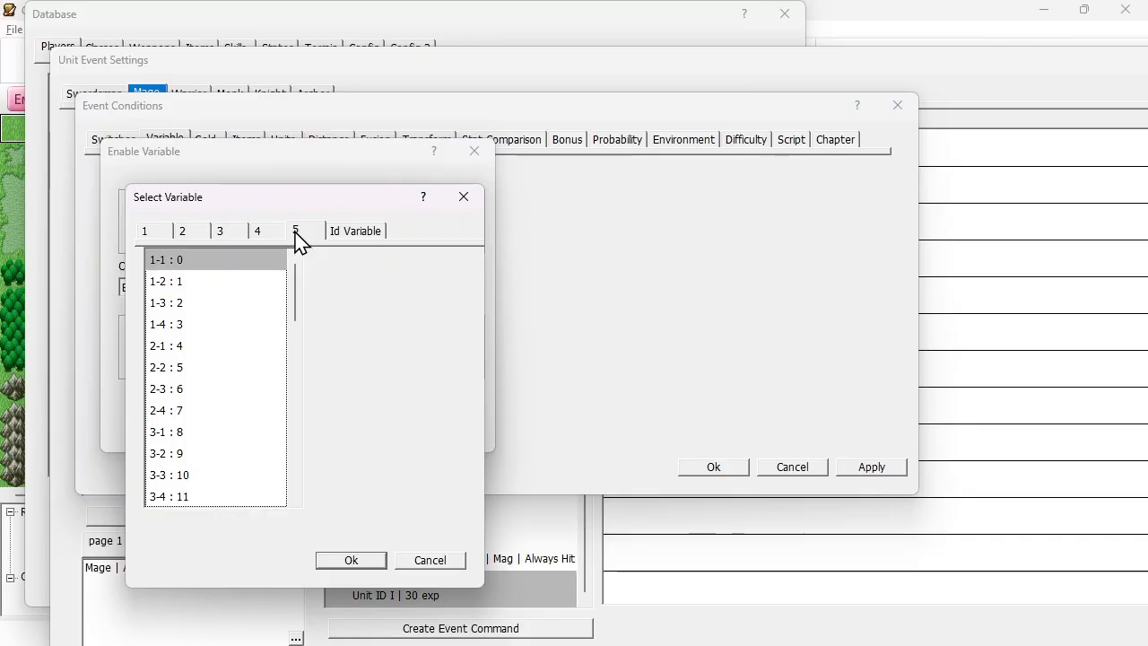
{"action": "left_click", "coordinate": [182, 350]}
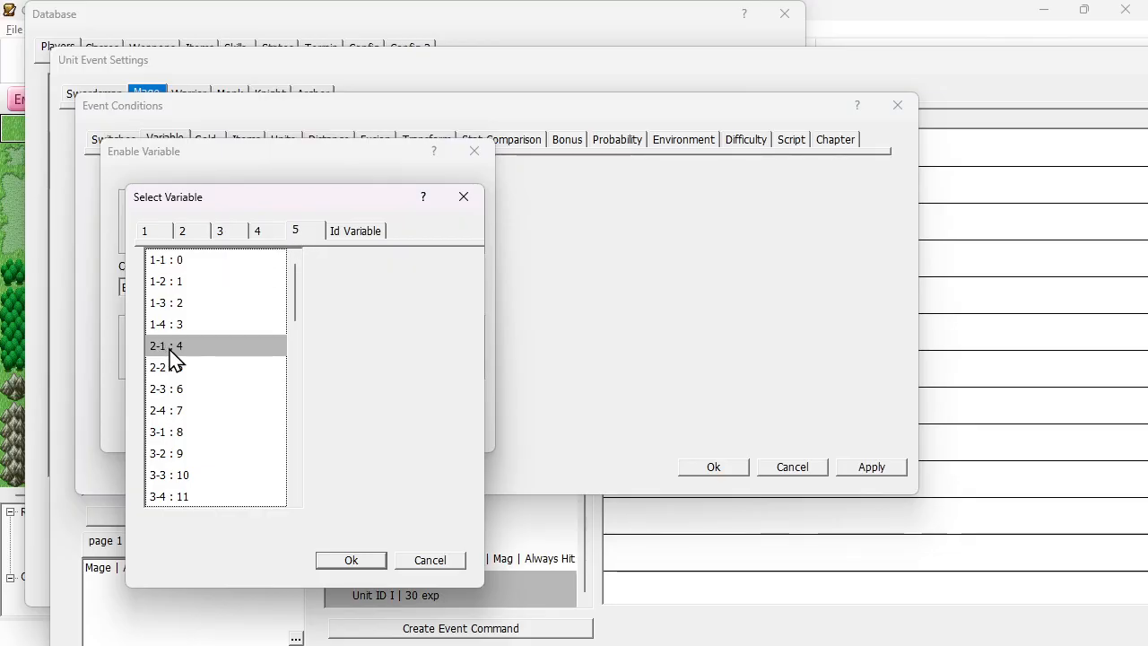
{"action": "left_click", "coordinate": [351, 560]}
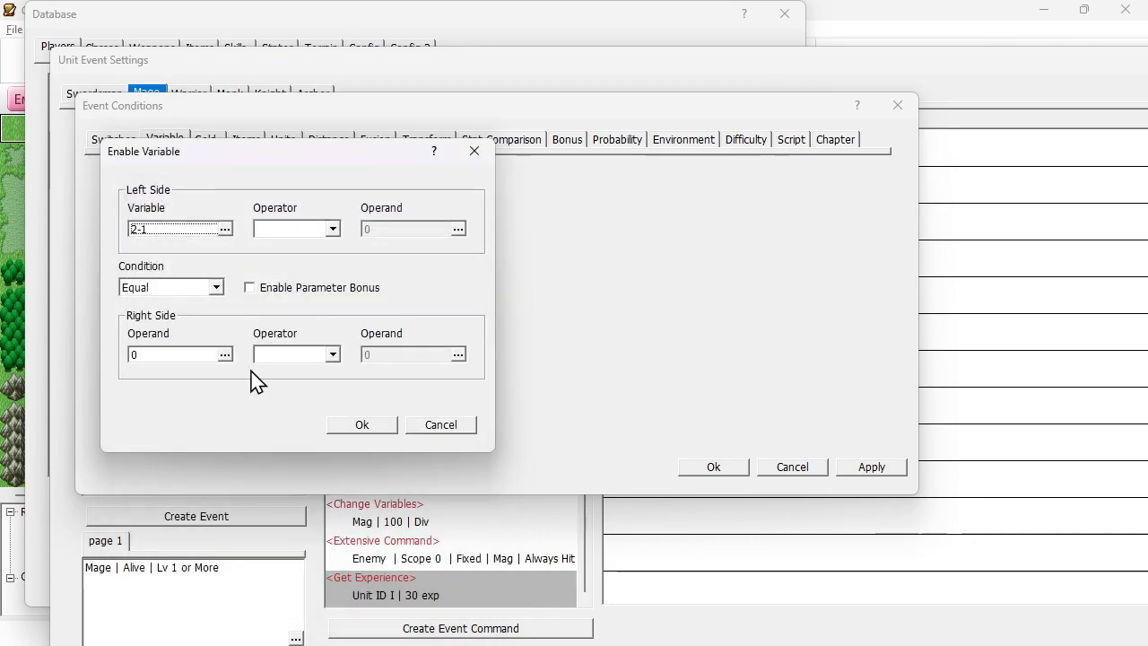
- Set the variable condition to or More with the constant 1 and save the event conditions
{"action": "left_click", "coordinate": [184, 289]}
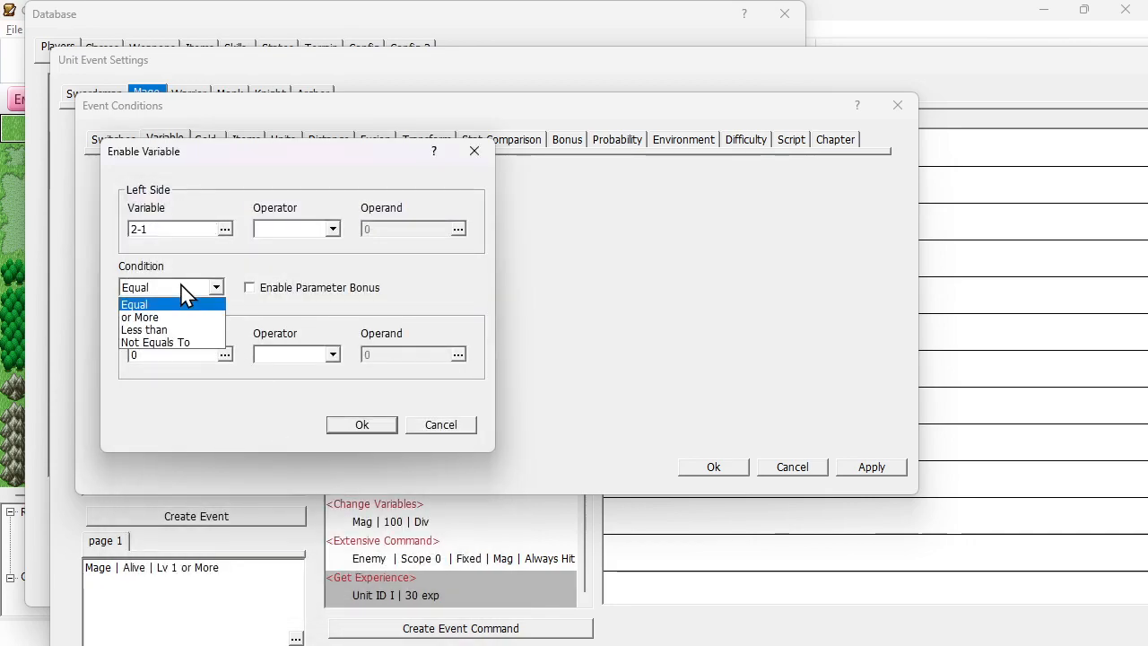
{"action": "left_click", "coordinate": [156, 317]}
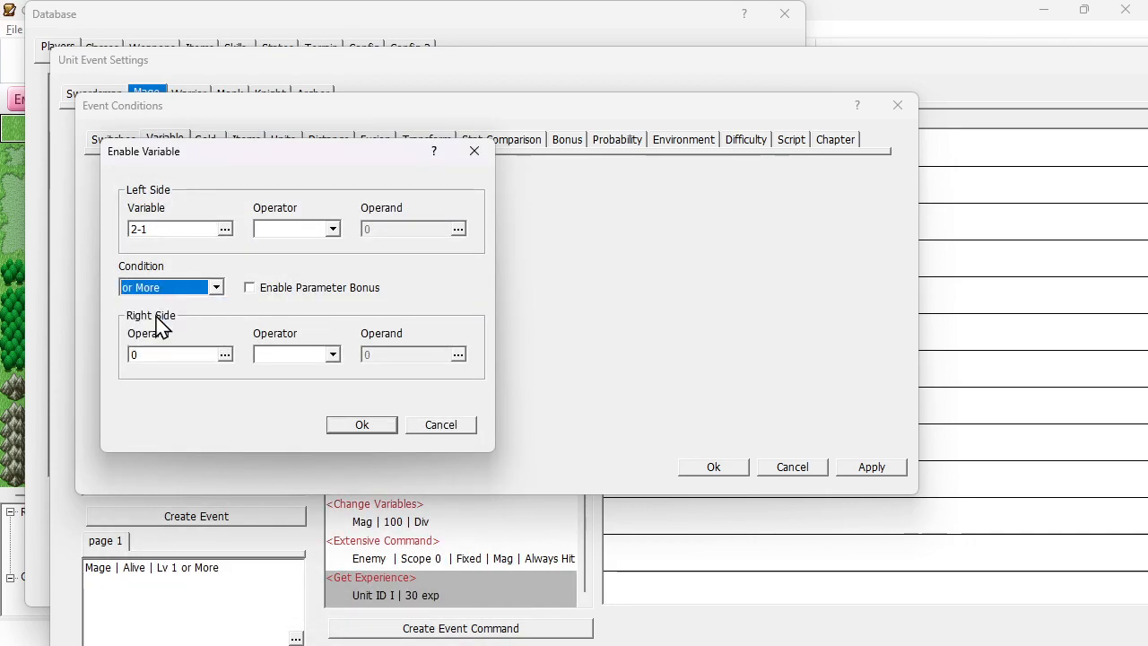
{"action": "left_click", "coordinate": [225, 354]}
{"action": "double_click", "coordinate": [254, 258]}
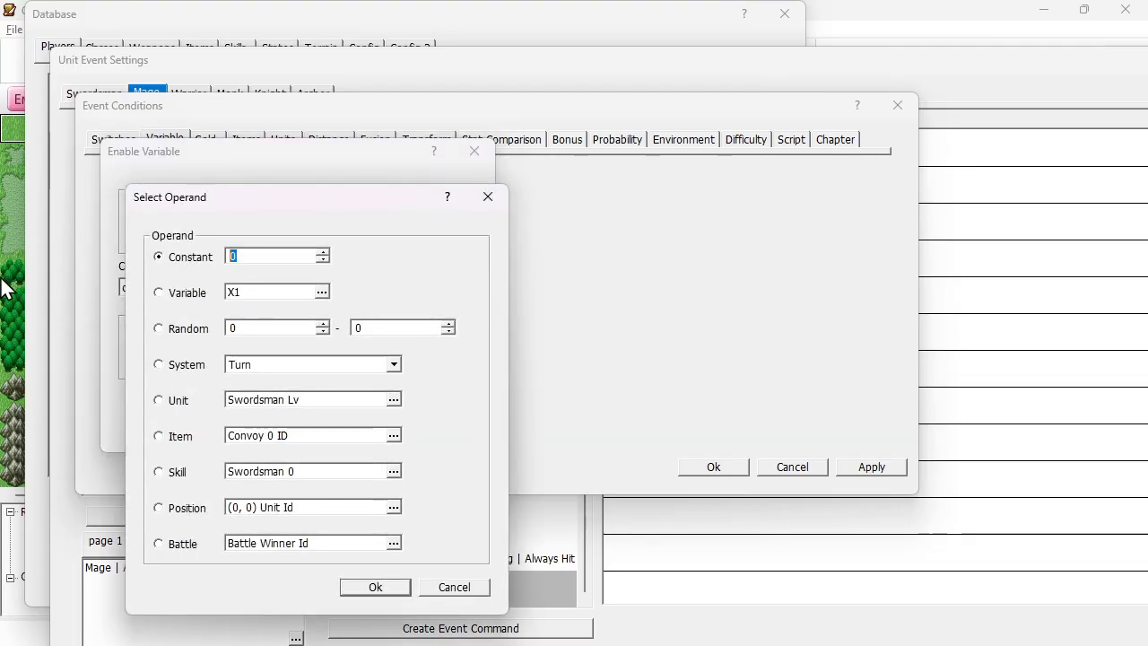
{"action": "type", "text": "1"}
{"action": "left_click", "coordinate": [376, 588]}
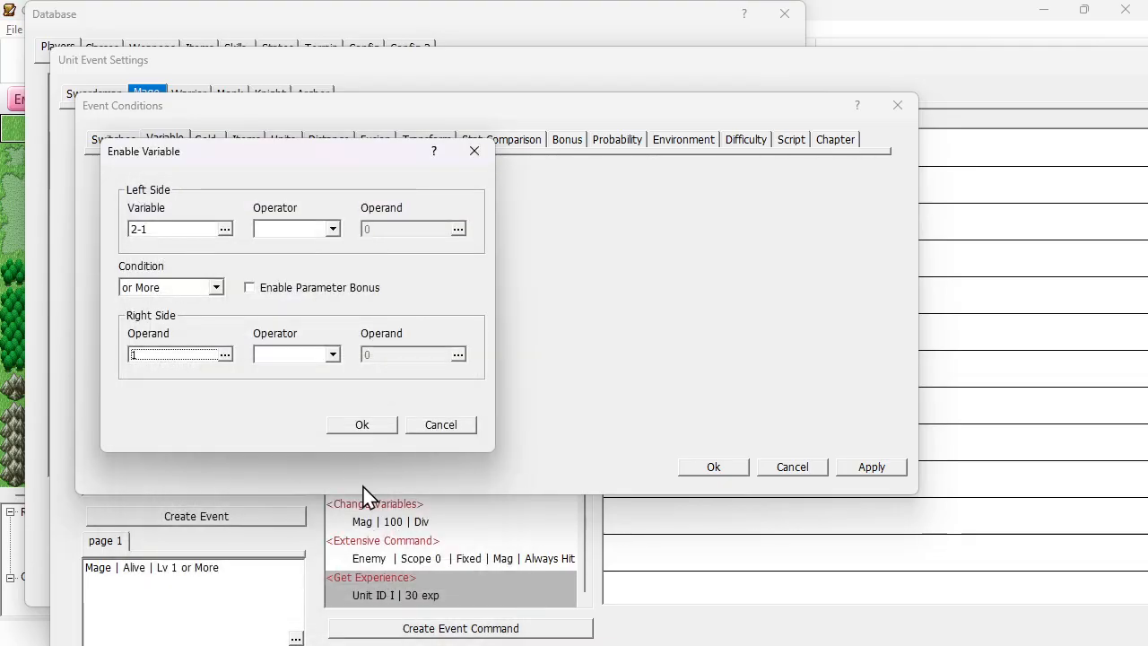
{"action": "left_click", "coordinate": [362, 427]}
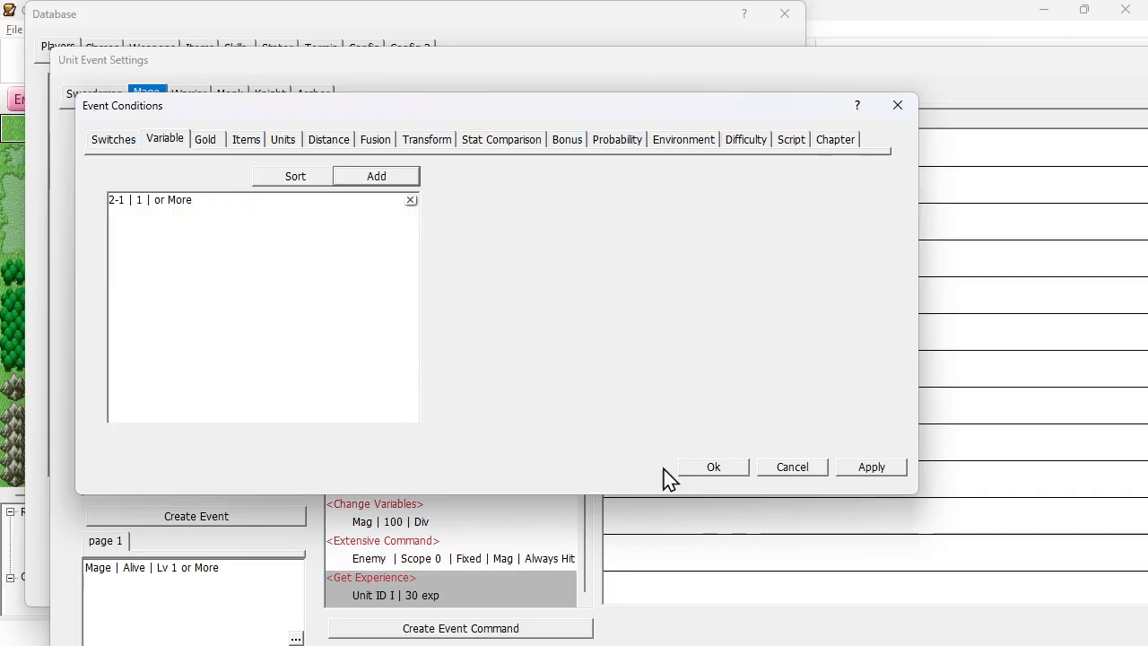
{"action": "left_click", "coordinate": [711, 468]}
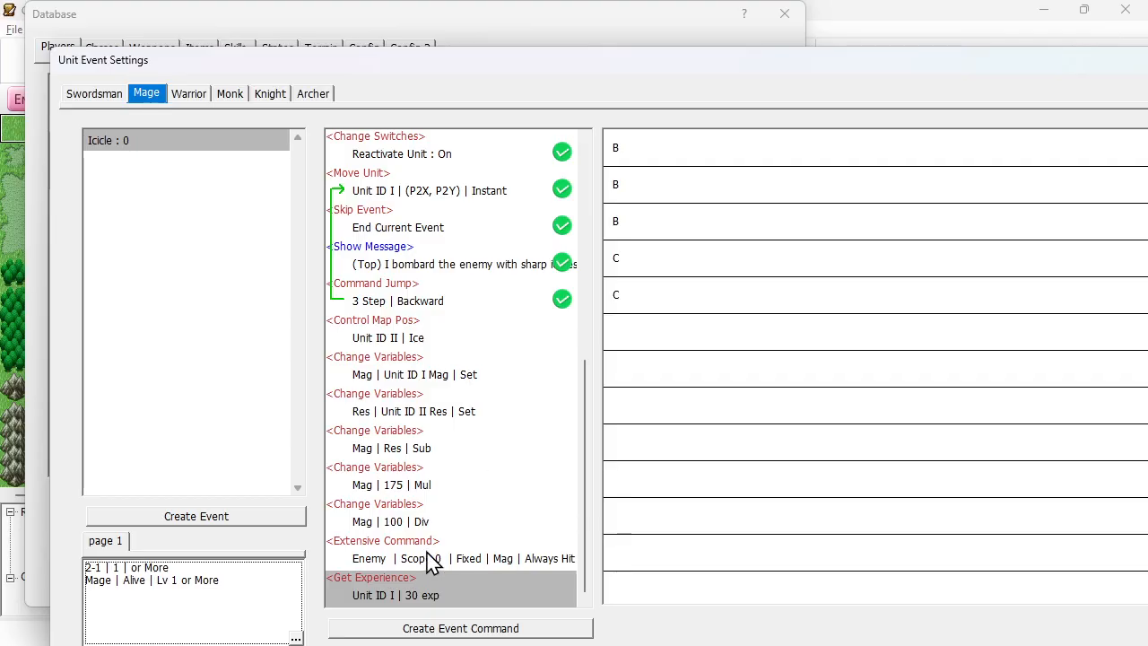
- Create a Change Variables command after the Get Experience command, choosing variable 2-1 as its target
{"action": "right_click", "coordinate": [398, 599]}
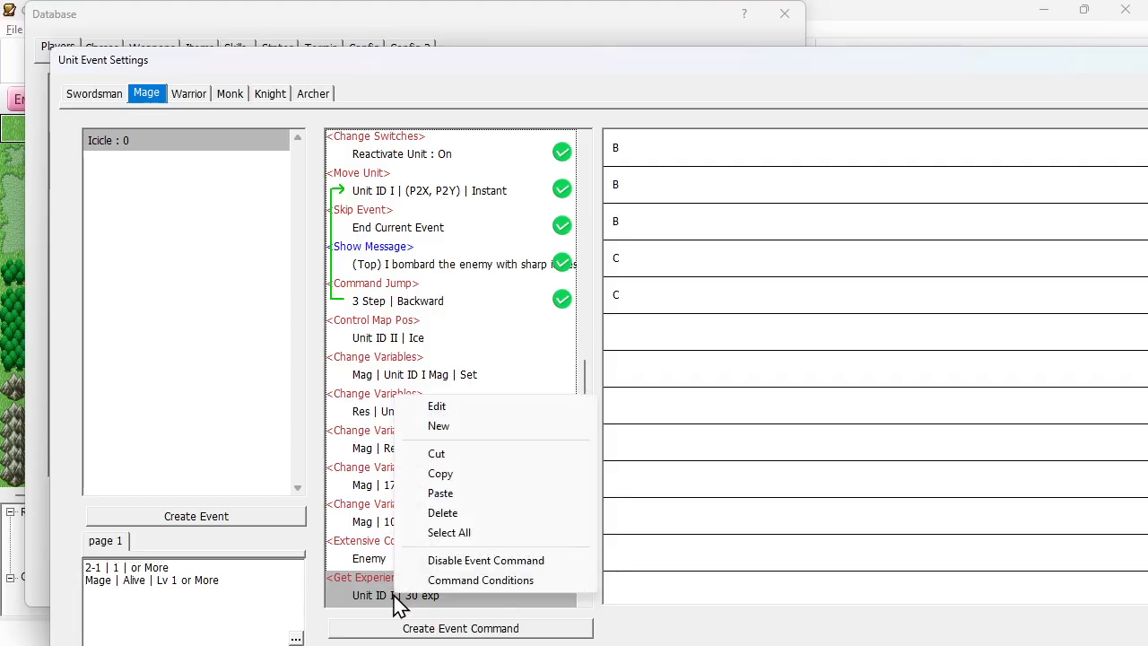
{"action": "left_click", "coordinate": [449, 428]}
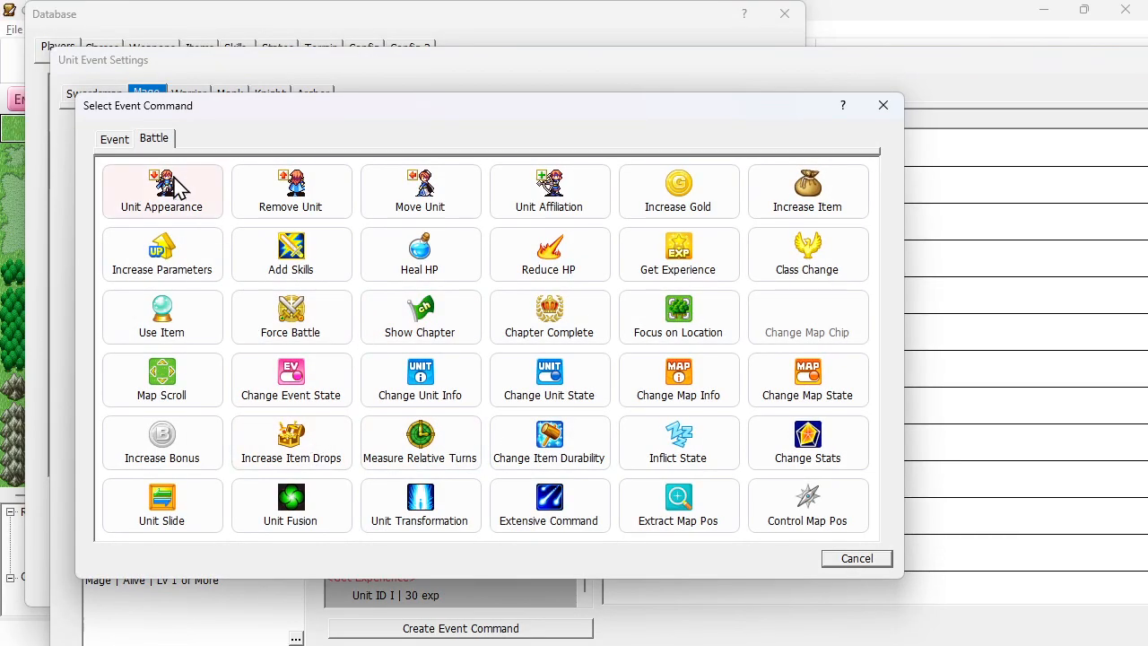
{"action": "left_click", "coordinate": [114, 142]}
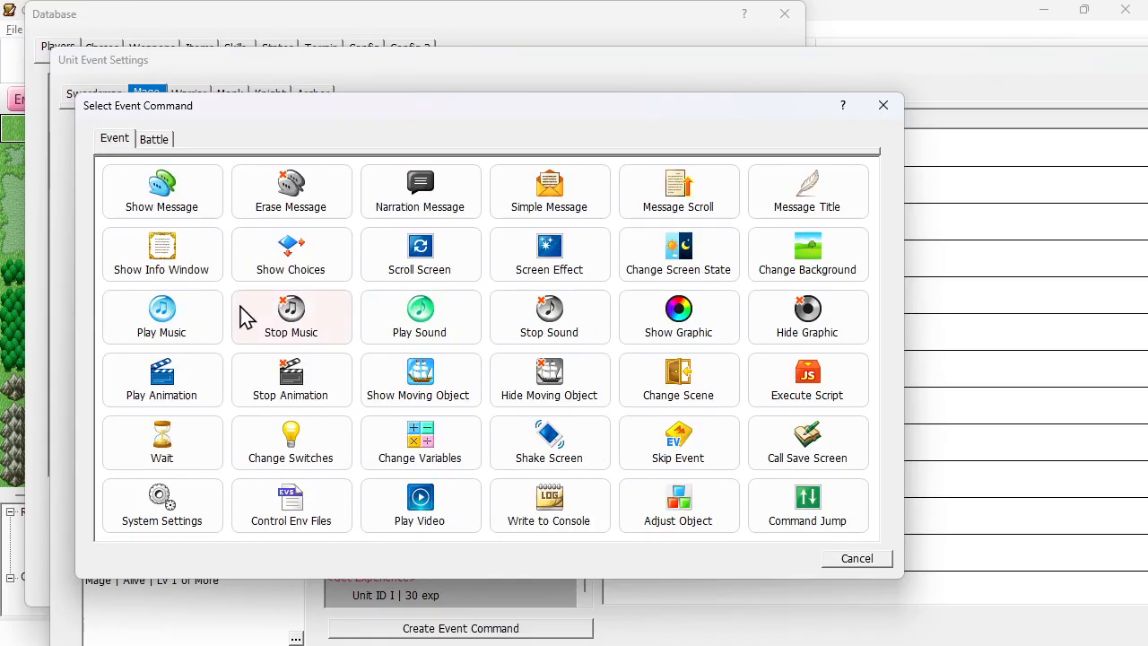
{"action": "left_click", "coordinate": [419, 441]}
{"action": "left_click", "coordinate": [189, 217]}
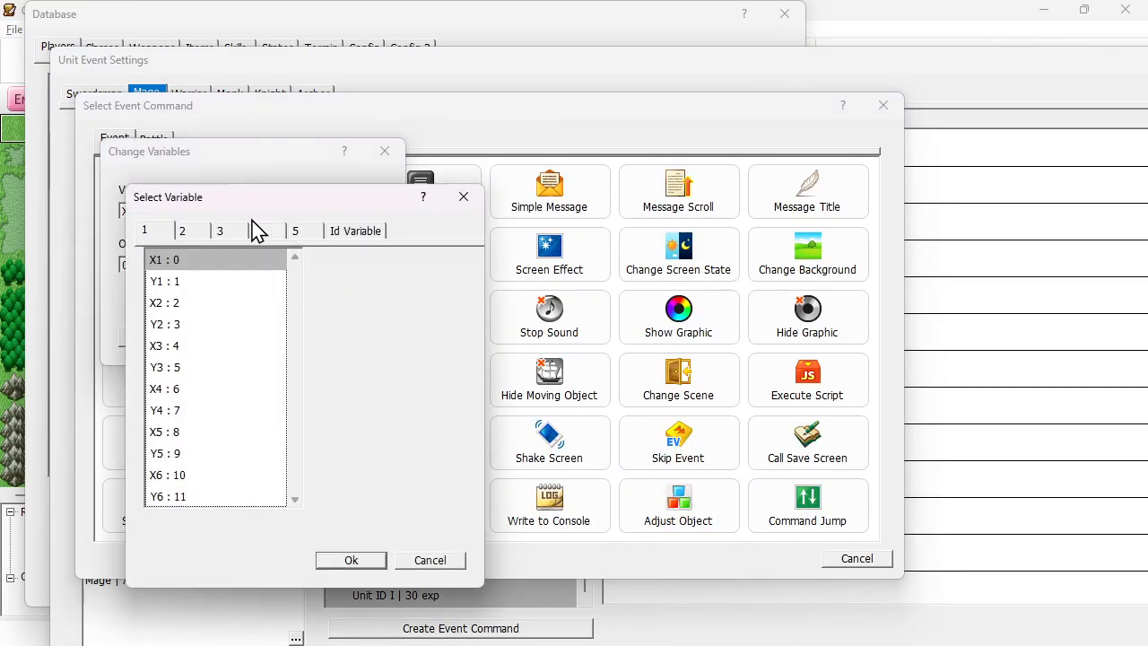
{"action": "left_click", "coordinate": [300, 233]}
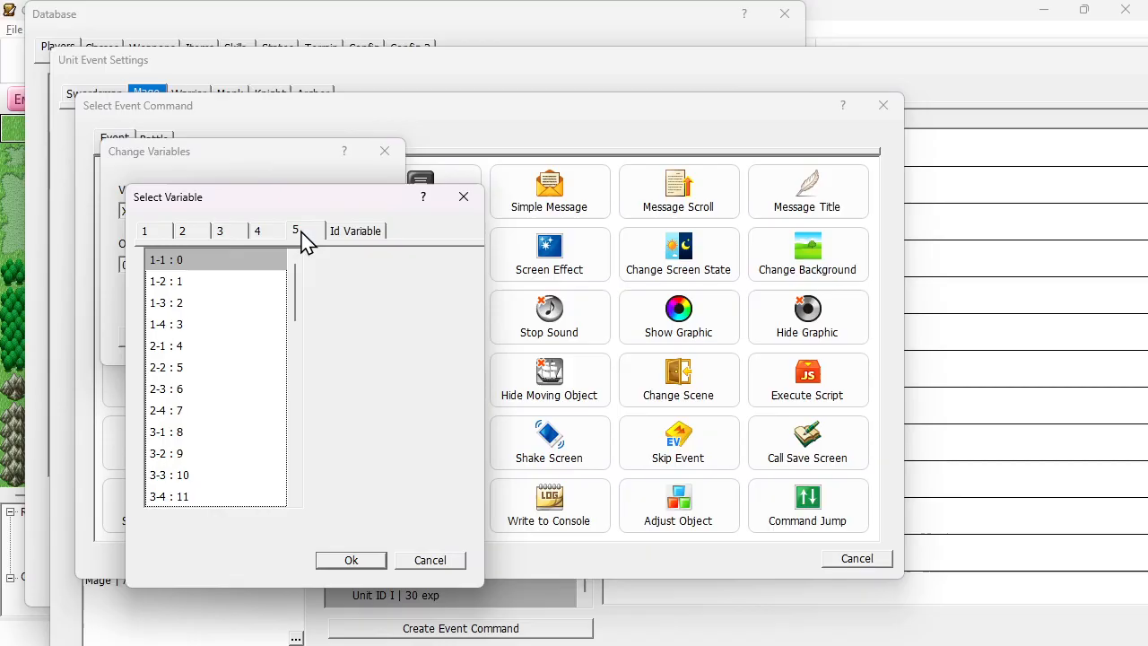
{"action": "left_click", "coordinate": [171, 348]}
{"action": "left_click", "coordinate": [350, 560]}
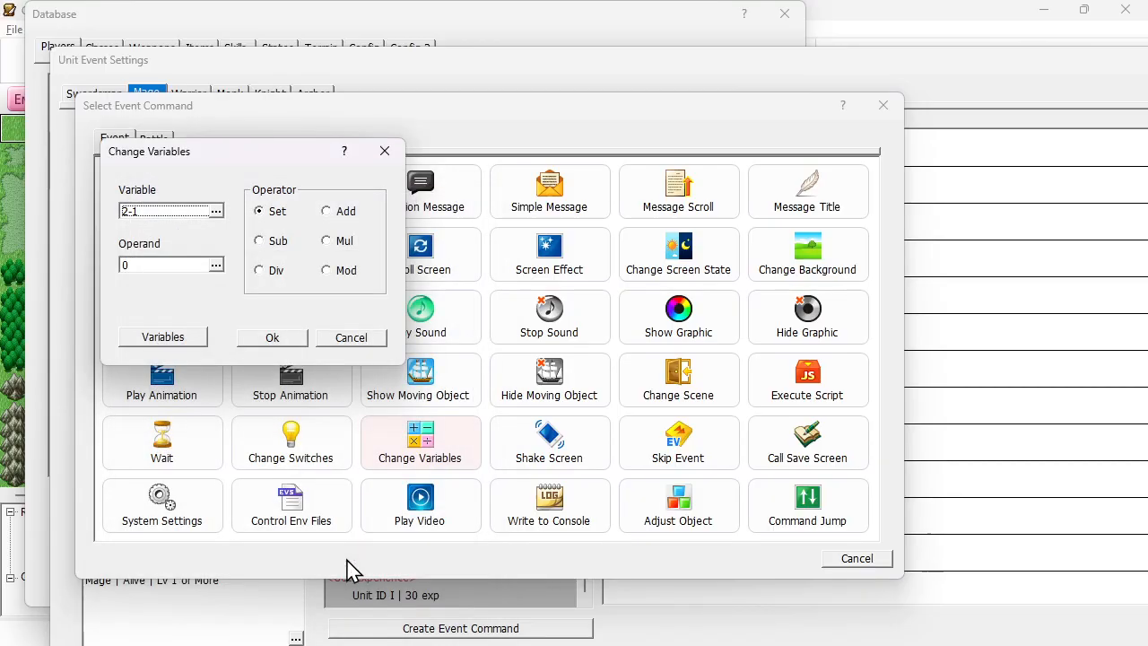
- Make the new variable command subtract the constant 1 and add it to the Icicle event
{"action": "left_click", "coordinate": [269, 244]}
{"action": "left_click", "coordinate": [216, 265]}
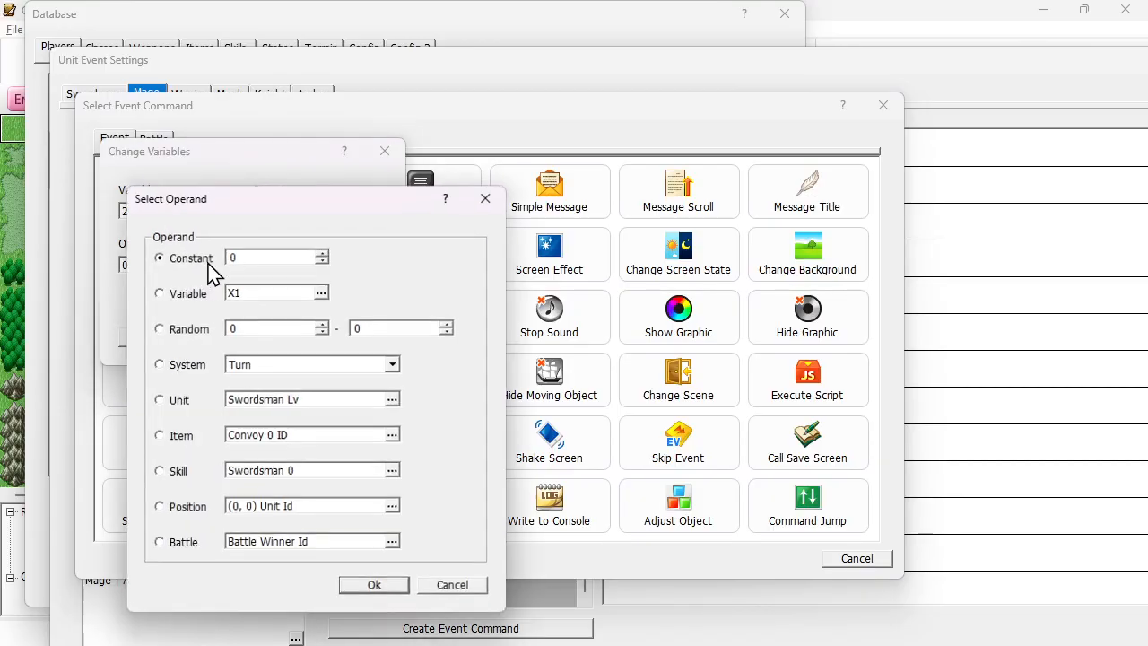
{"action": "double_click", "coordinate": [231, 256]}
{"action": "type", "text": "1"}
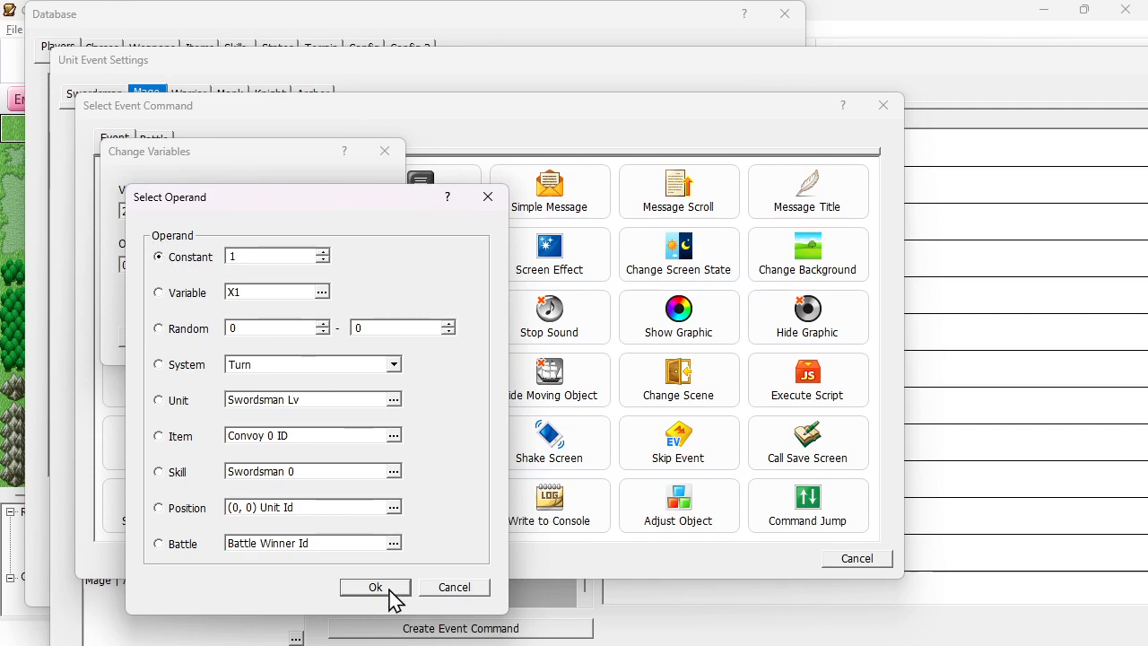
{"action": "left_click", "coordinate": [375, 587]}
{"action": "left_click", "coordinate": [272, 342]}
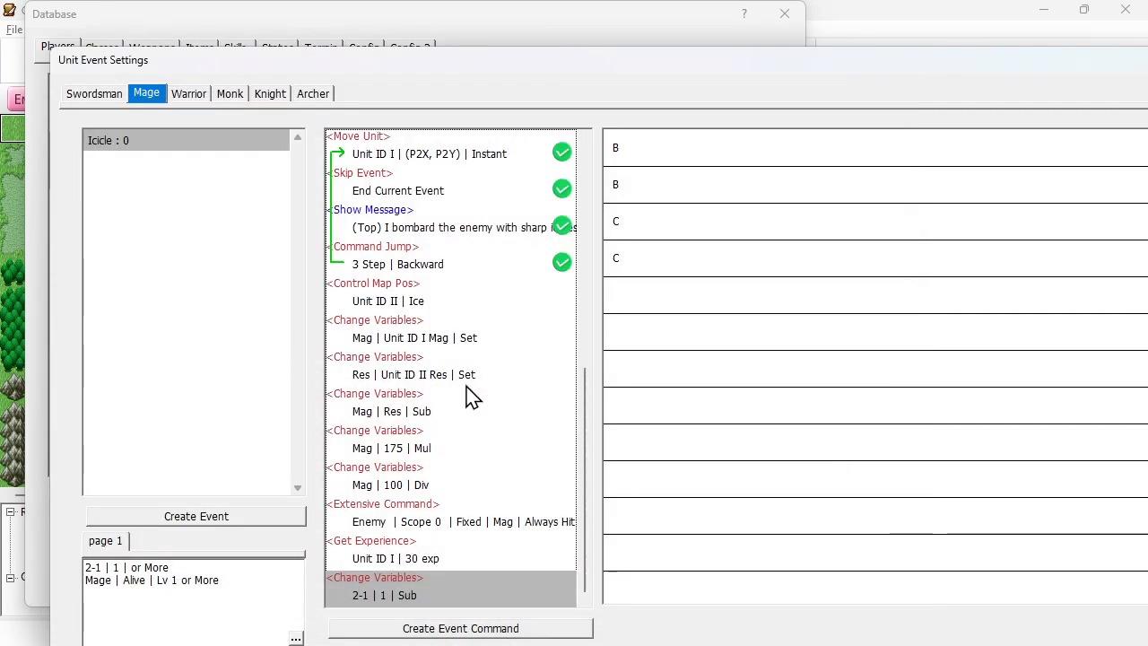
{"action": "left_click", "coordinate": [410, 558]}
{"action": "left_click", "coordinate": [399, 599]}
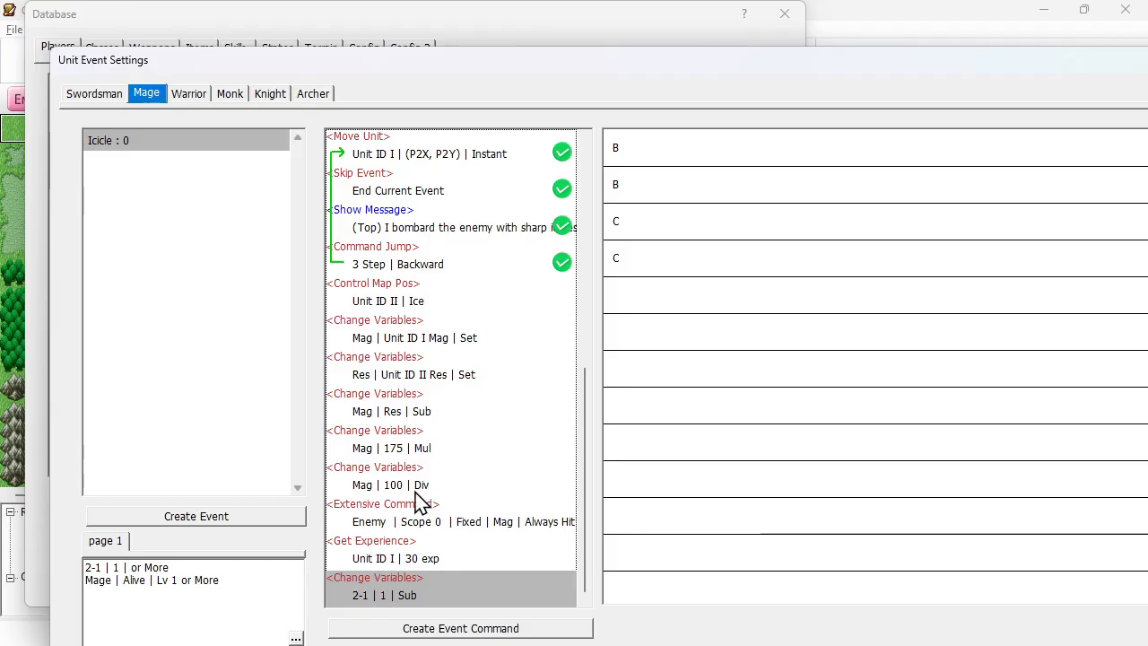
{"action": "double_click", "coordinate": [215, 589]}
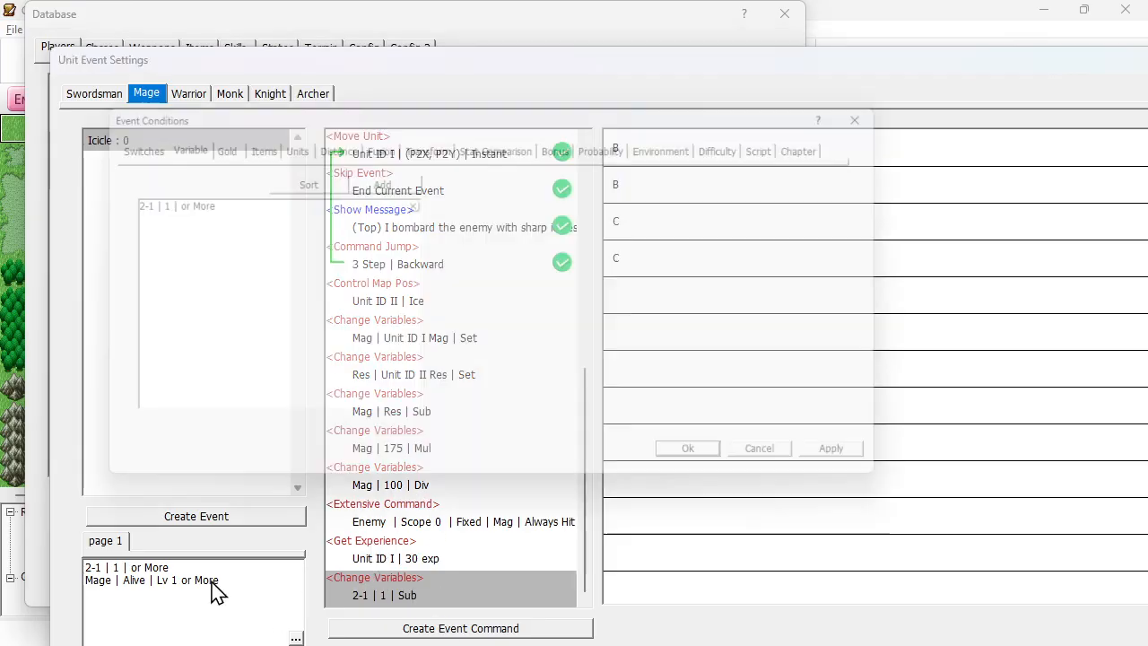
{"action": "left_click", "coordinate": [741, 470]}
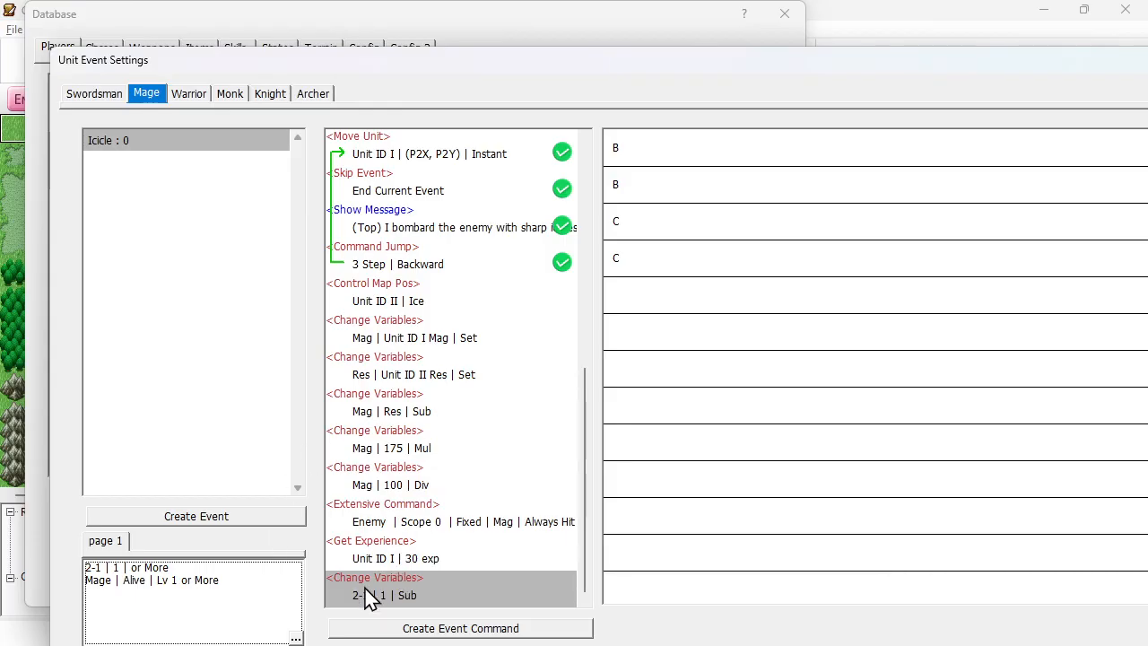
{"action": "left_click", "coordinate": [397, 598]}
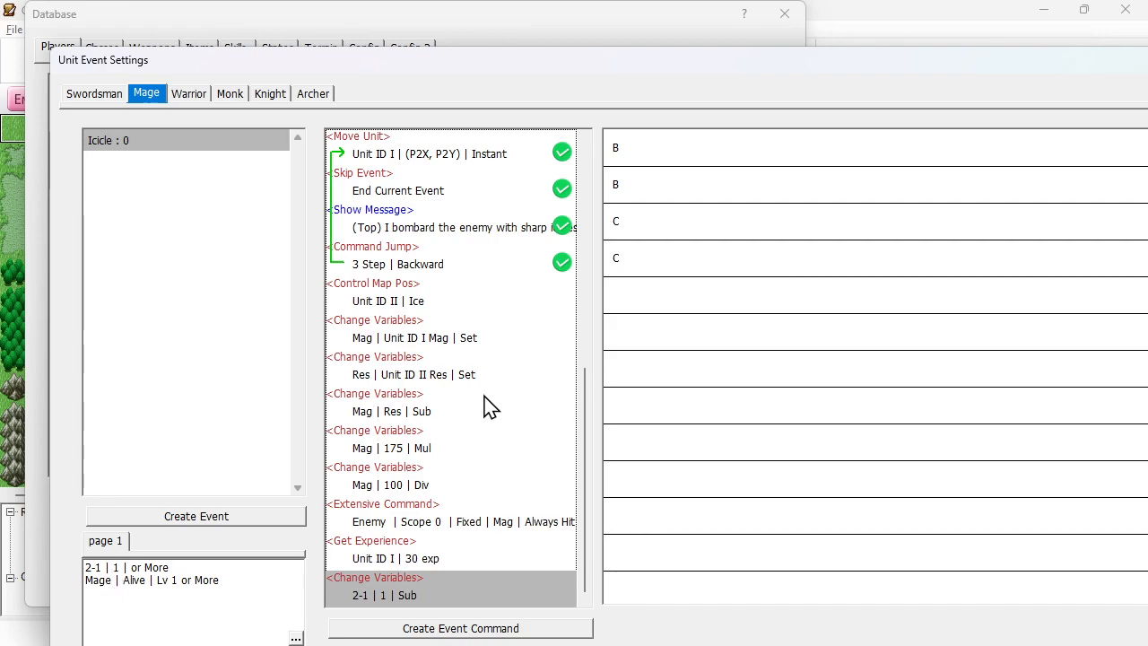
{"action": "left_click", "coordinate": [428, 549]}
{"action": "left_click", "coordinate": [425, 598]}
- Add a Show Message command after the subtraction, spoken by the Mage, reading "I have 2 uses left."
{"action": "right_click", "coordinate": [411, 598]}
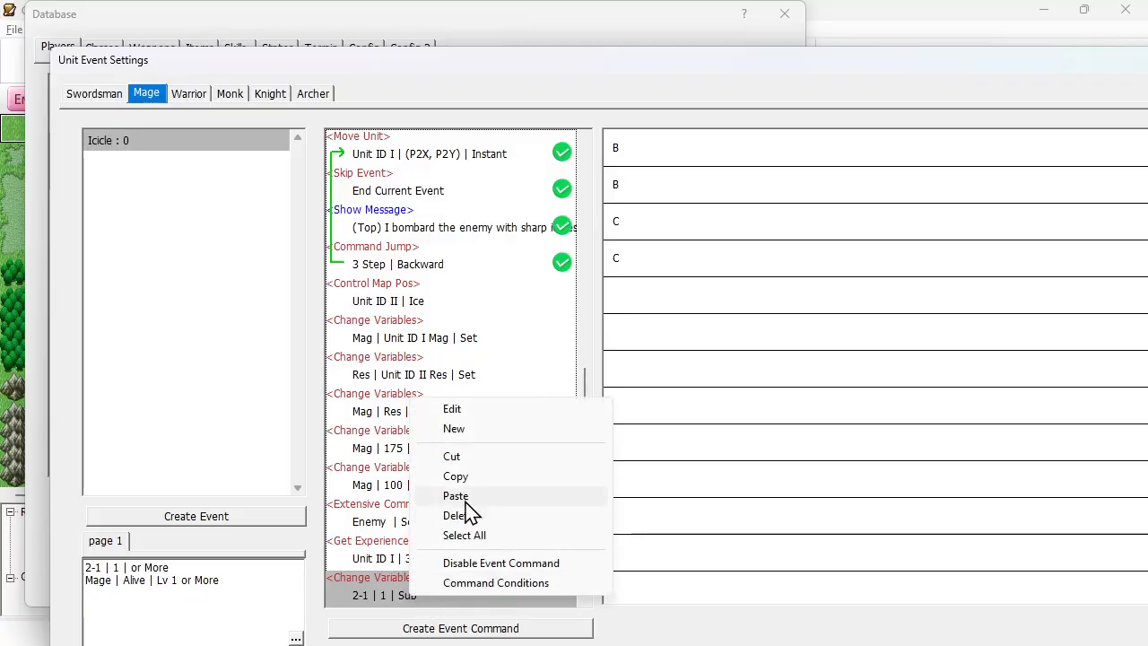
{"action": "left_click", "coordinate": [468, 429]}
{"action": "left_click", "coordinate": [164, 192]}
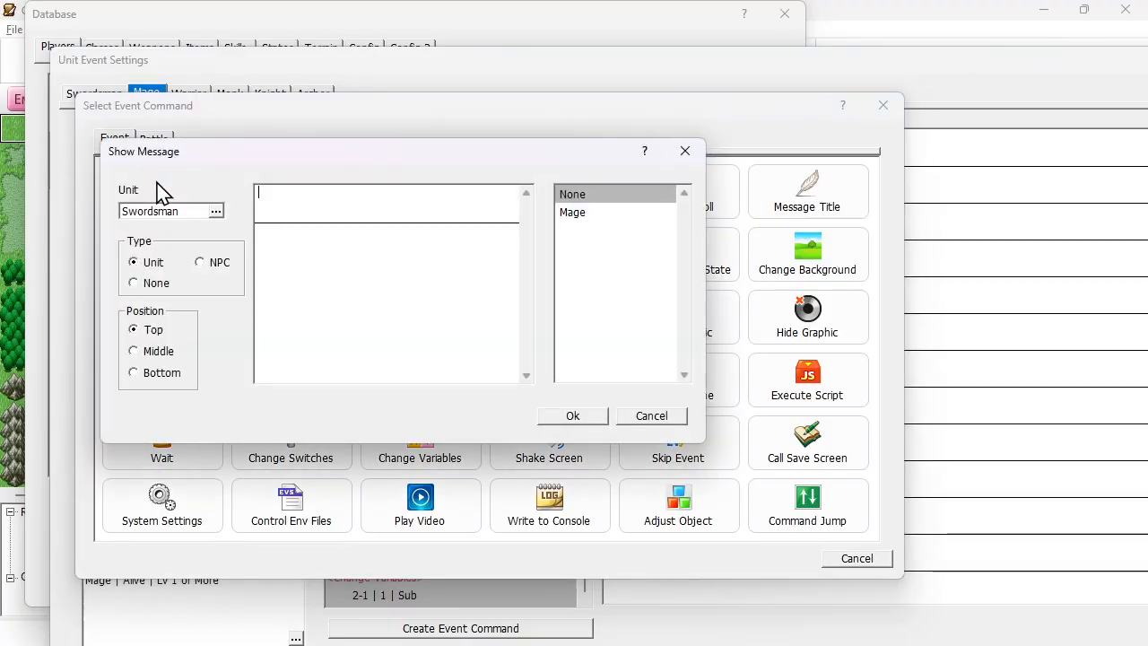
{"action": "double_click", "coordinate": [159, 220]}
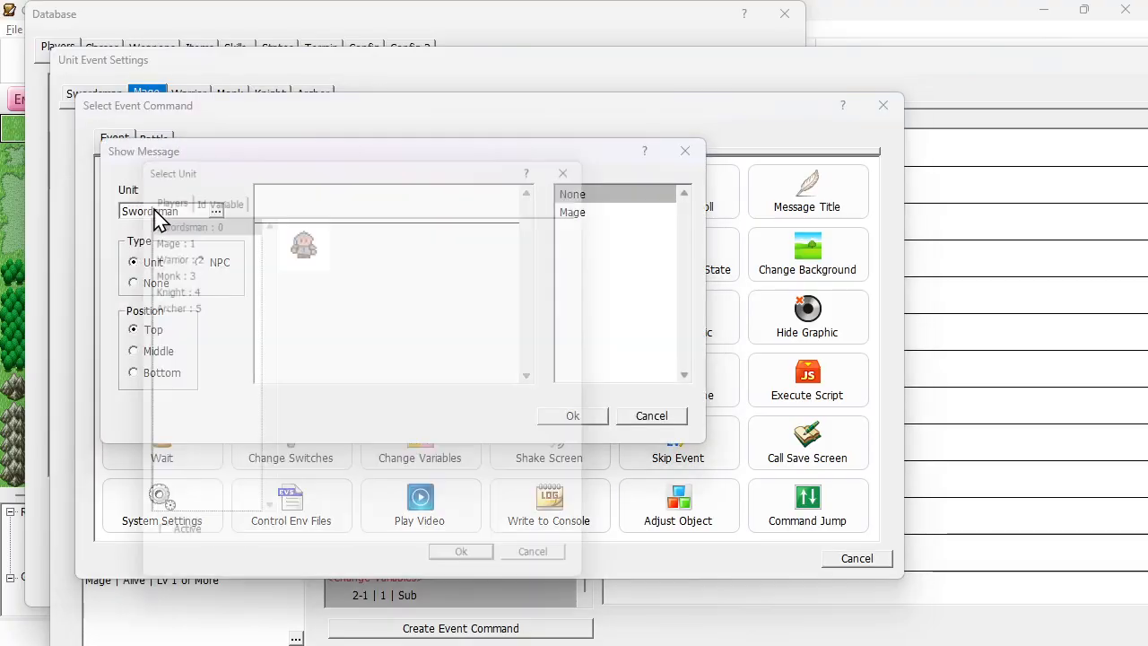
{"action": "left_click", "coordinate": [158, 234]}
{"action": "left_click", "coordinate": [491, 582]}
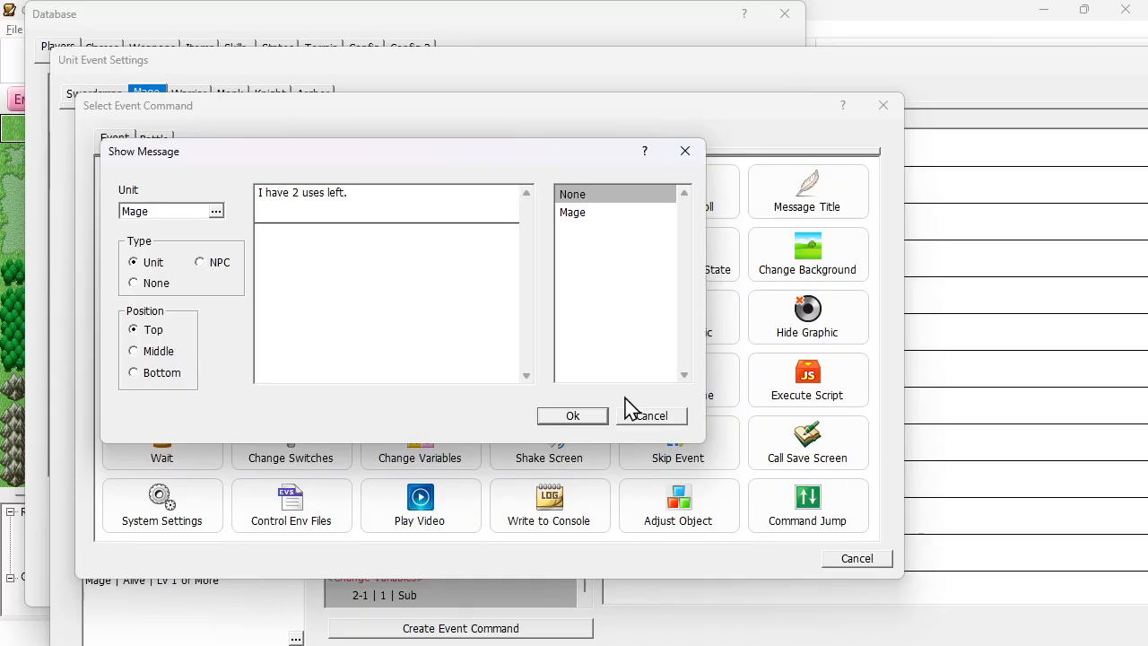
{"action": "left_click", "coordinate": [576, 418]}
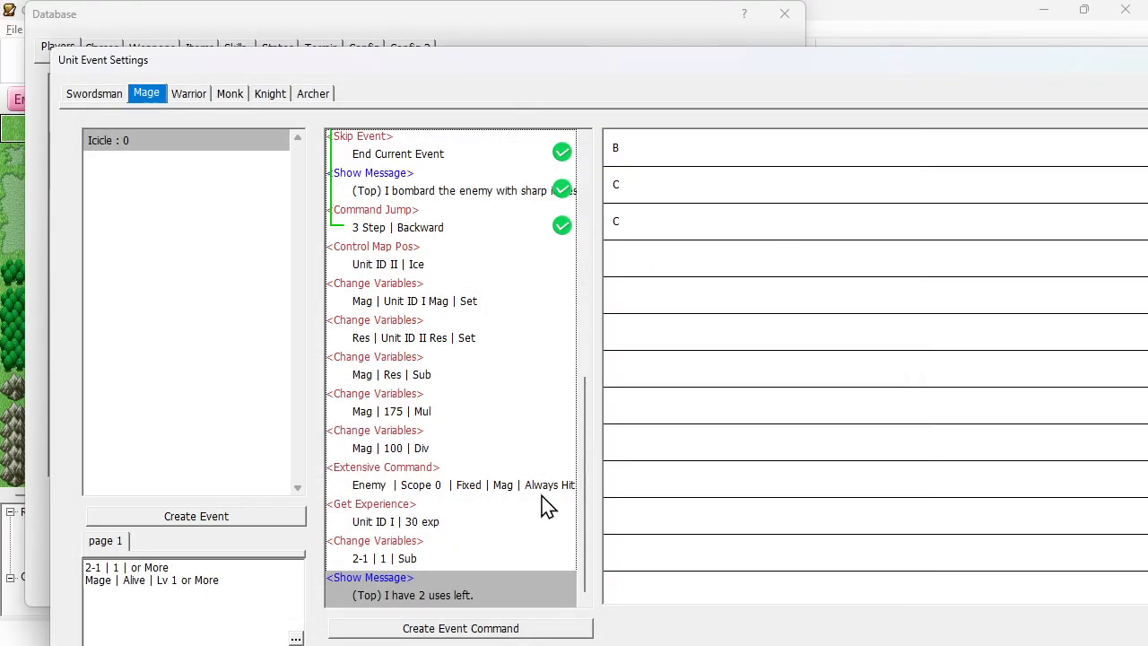
- Duplicate the "I have 2 uses left." Show Message command directly below the original
{"action": "right_click", "coordinate": [458, 580]}
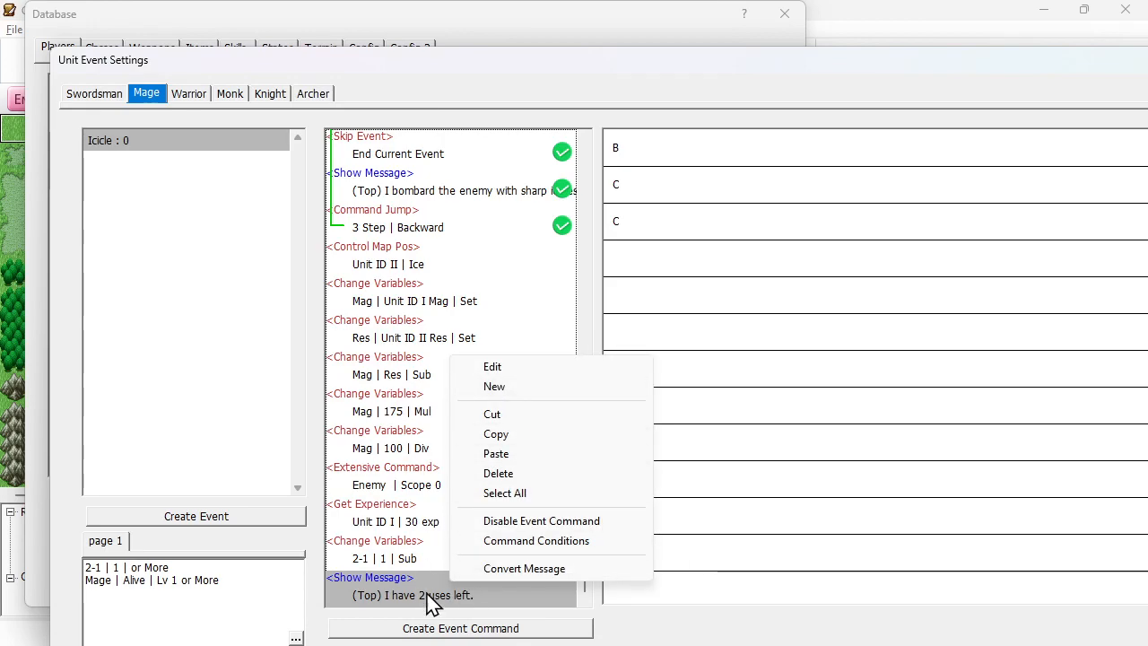
{"action": "left_click", "coordinate": [397, 590]}
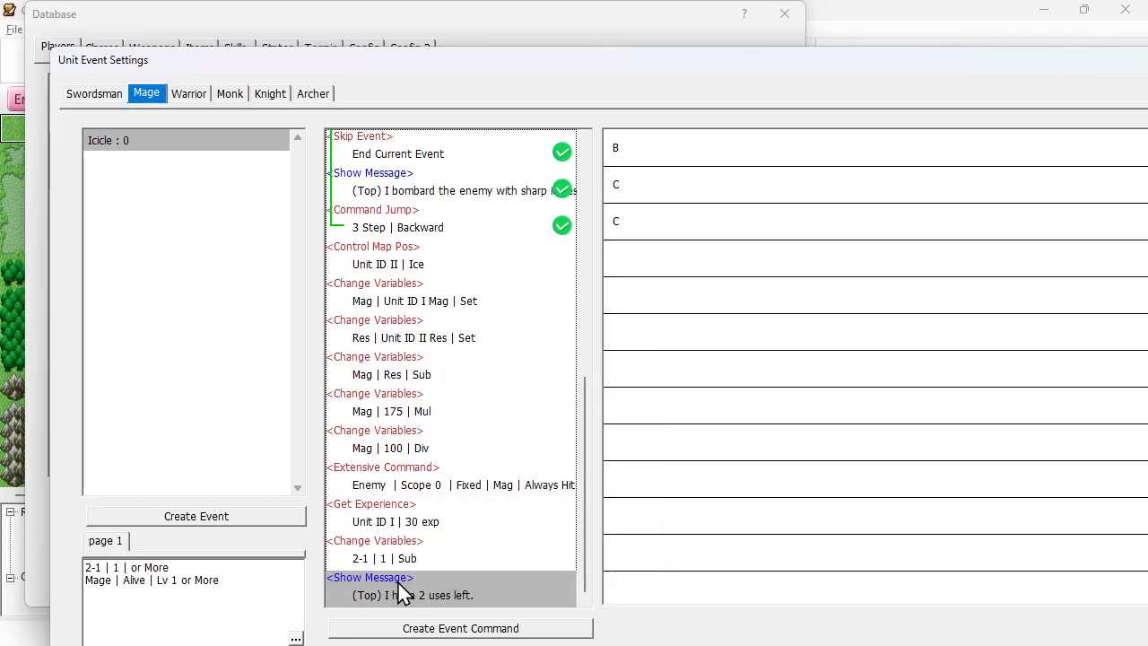
{"action": "key", "text": "ctrl+v"}
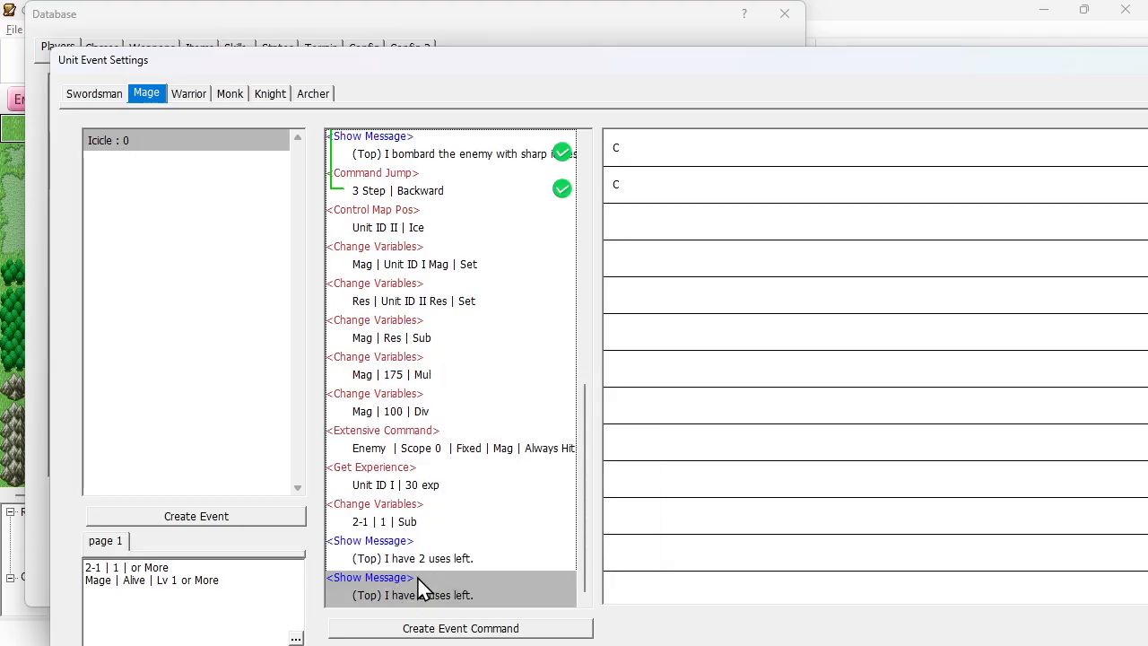
- Change the text of the duplicated message to "My charges of Icicle are used up."
{"action": "double_click", "coordinate": [417, 576]}
{"action": "key", "text": "ctrl+a"}
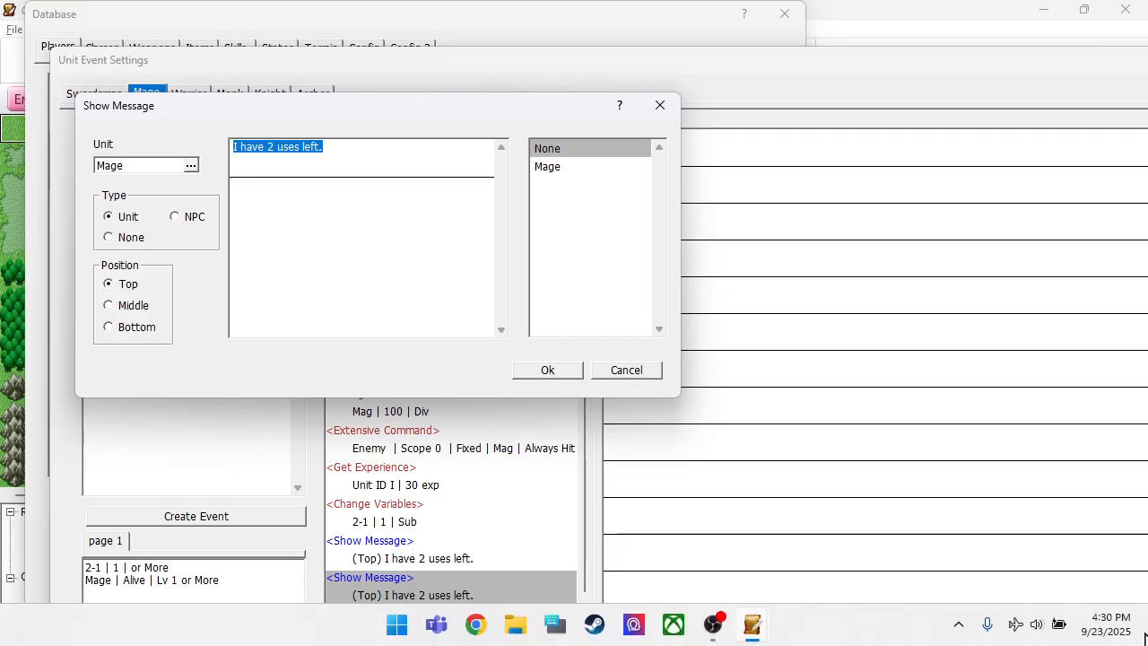
{"action": "type", "text": "My charges of icic"}
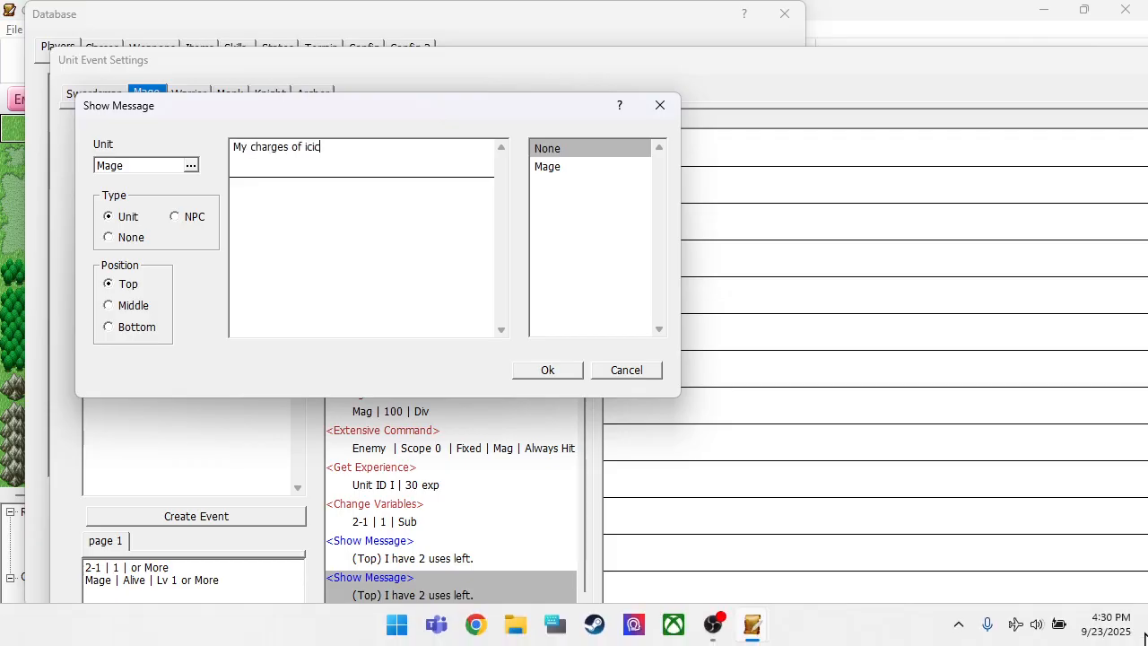
{"action": "type", "text": "le"}
{"action": "key", "text": "BackSpace"}
{"action": "key", "text": "BackSpace"}
{"action": "key", "text": "BackSpace"}
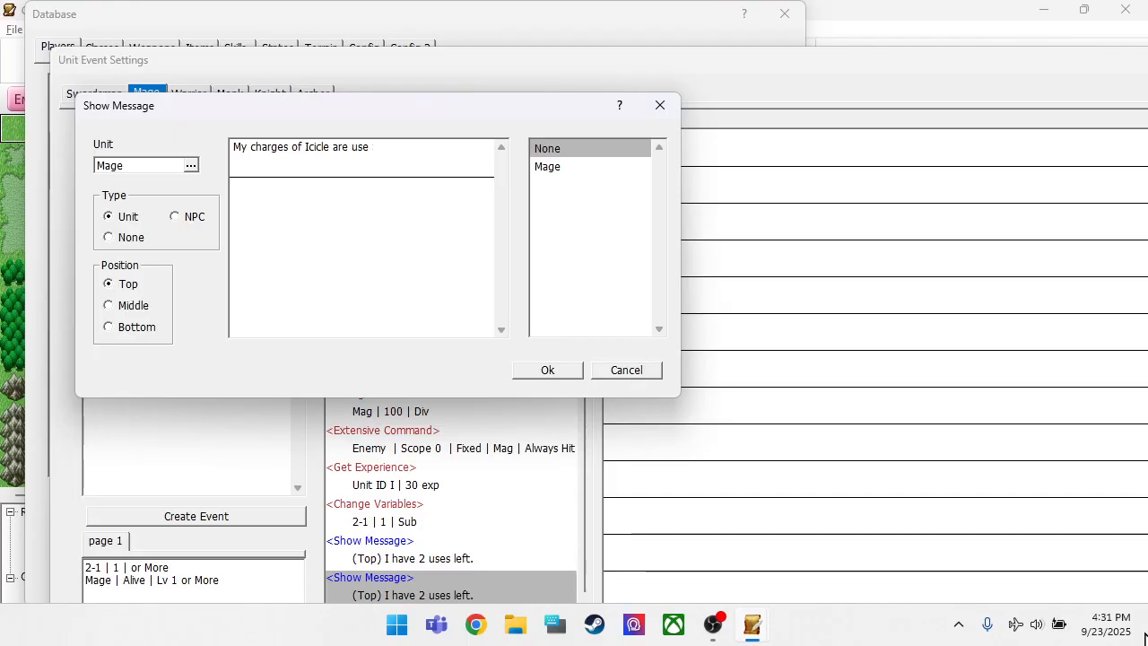
{"action": "type", "text": "d up."}
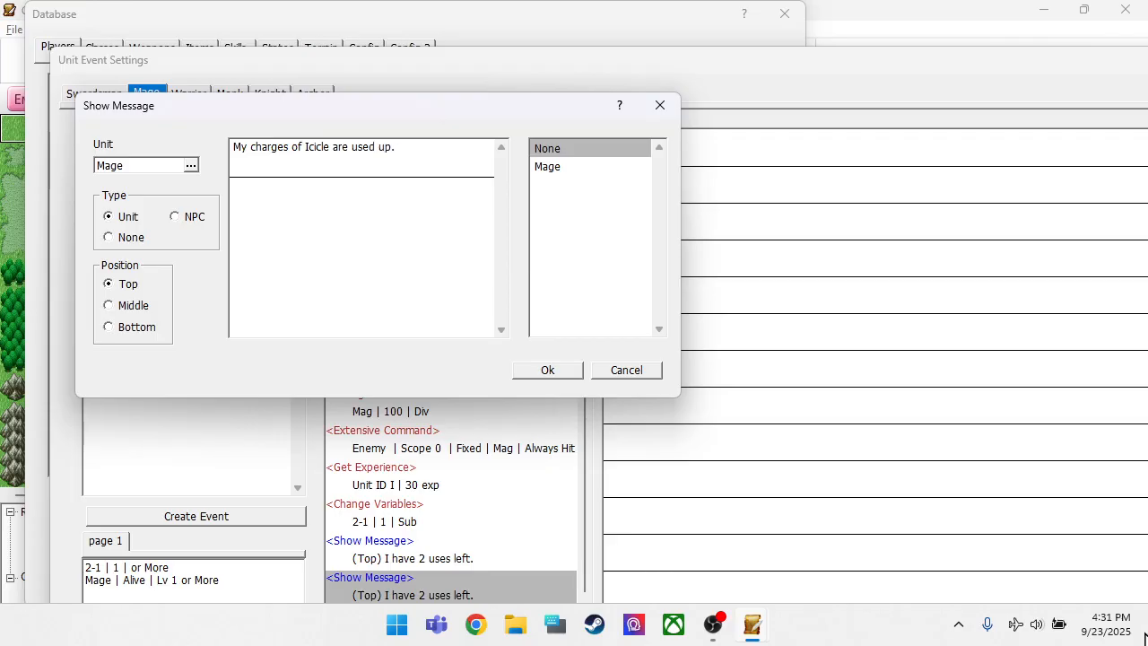
{"action": "left_click", "coordinate": [574, 372]}
- Give the "My charges of Icicle are used up." message a variable condition requiring 2-1 Equal 0
{"action": "double_click", "coordinate": [633, 599]}
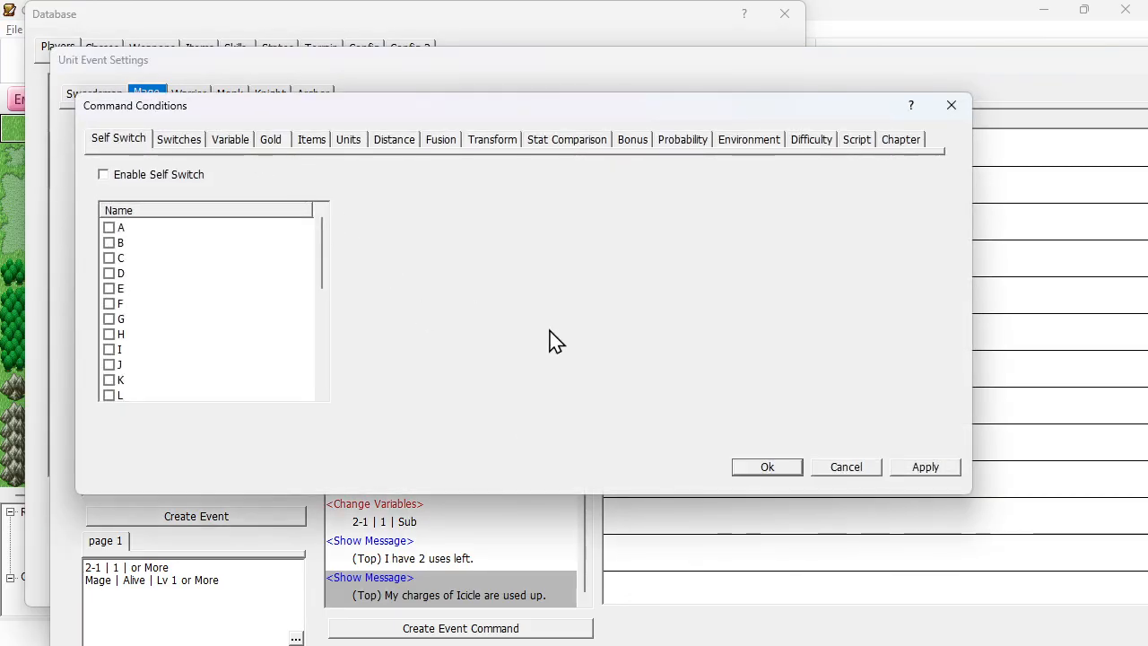
{"action": "left_click", "coordinate": [229, 141]}
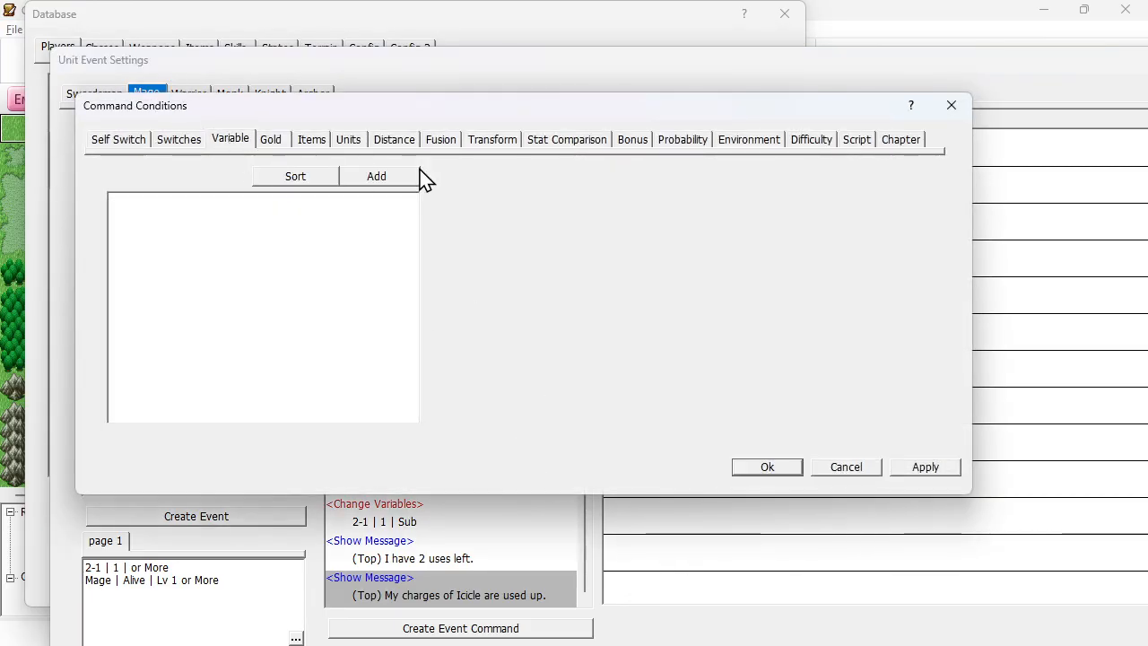
{"action": "left_click", "coordinate": [384, 176]}
{"action": "left_click", "coordinate": [221, 225]}
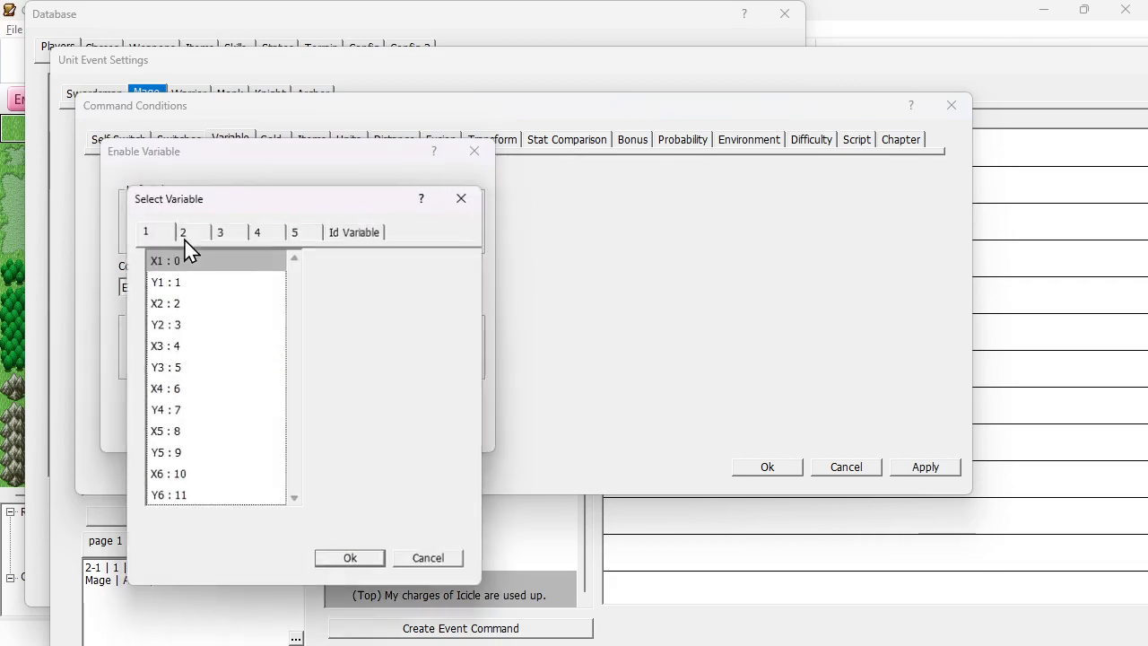
{"action": "left_click", "coordinate": [304, 239]}
{"action": "left_click", "coordinate": [192, 346]}
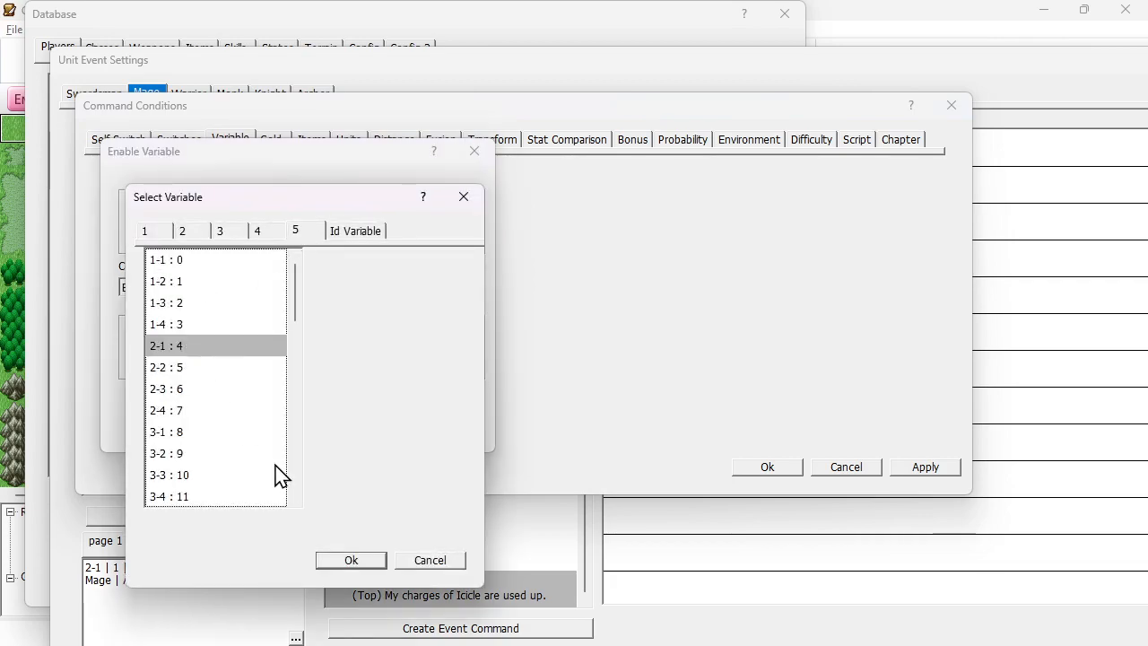
{"action": "left_click", "coordinate": [355, 560]}
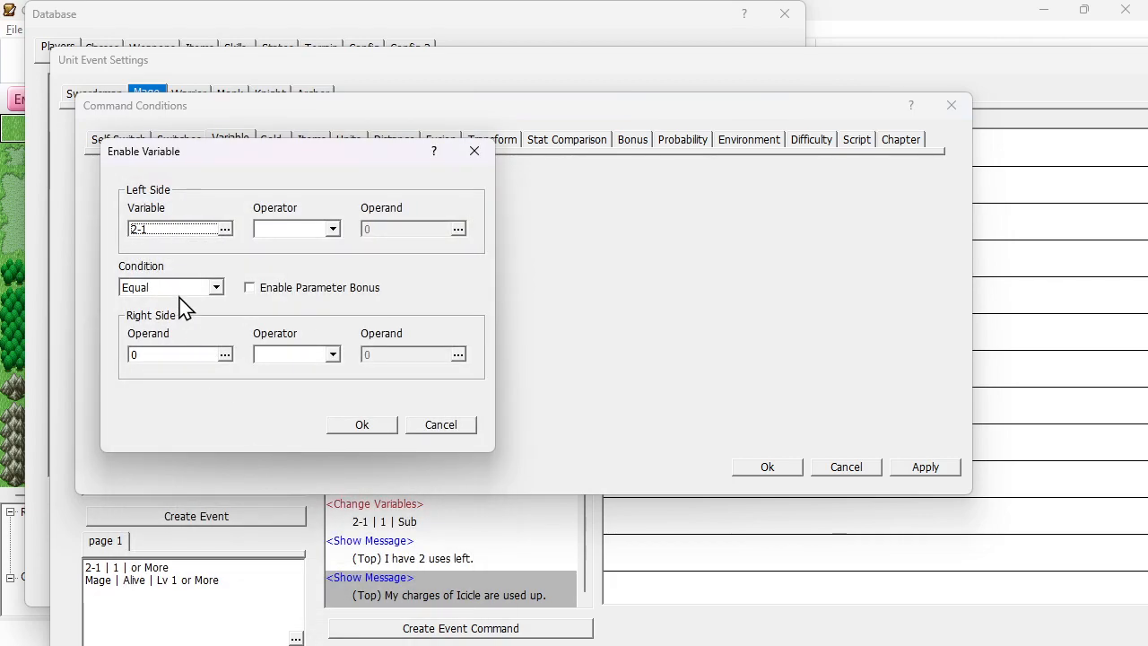
{"action": "left_click", "coordinate": [357, 429]}
{"action": "left_click", "coordinate": [764, 469]}
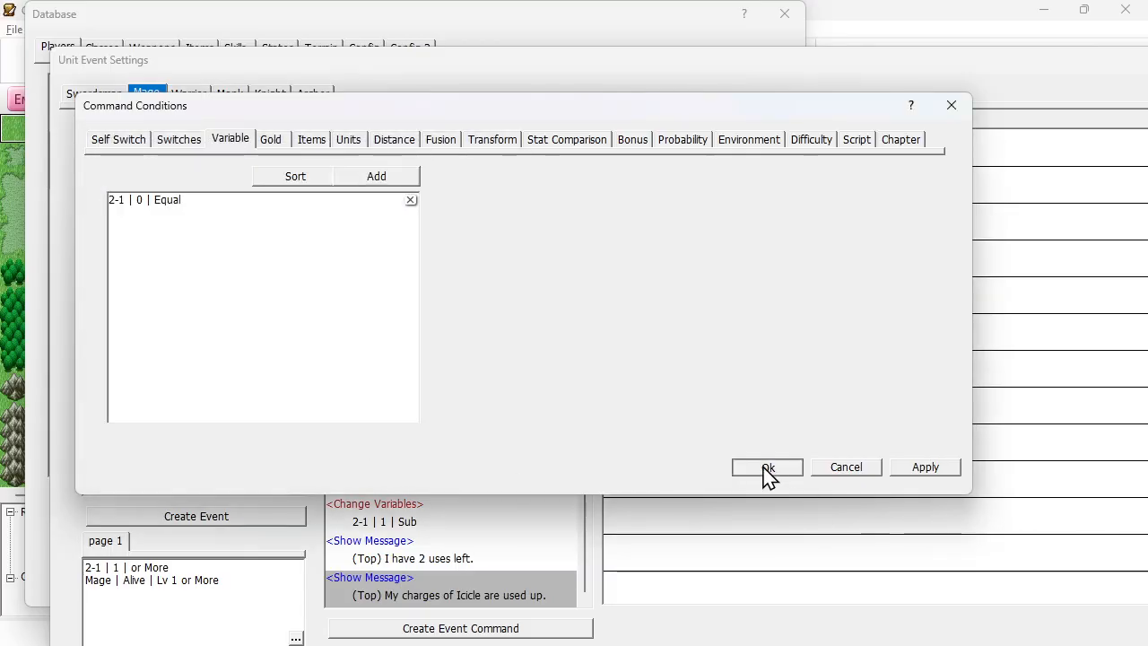
- Start a variable command condition for the "I have 2 uses left." message, choosing variable 2-1
{"action": "double_click", "coordinate": [625, 563]}
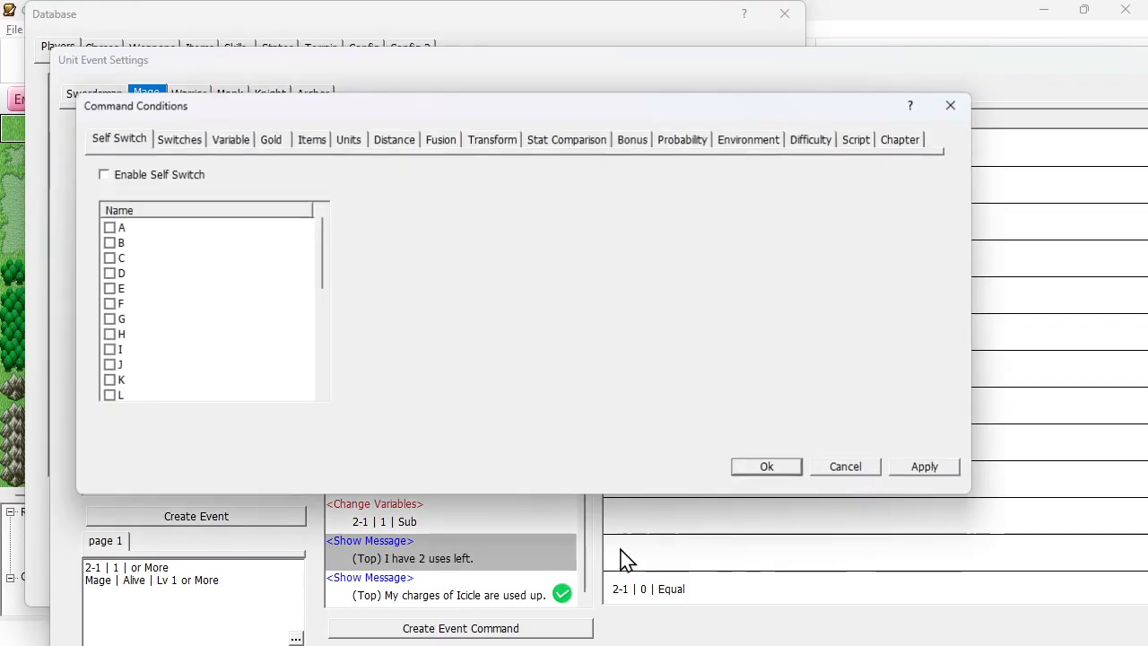
{"action": "left_click", "coordinate": [244, 146]}
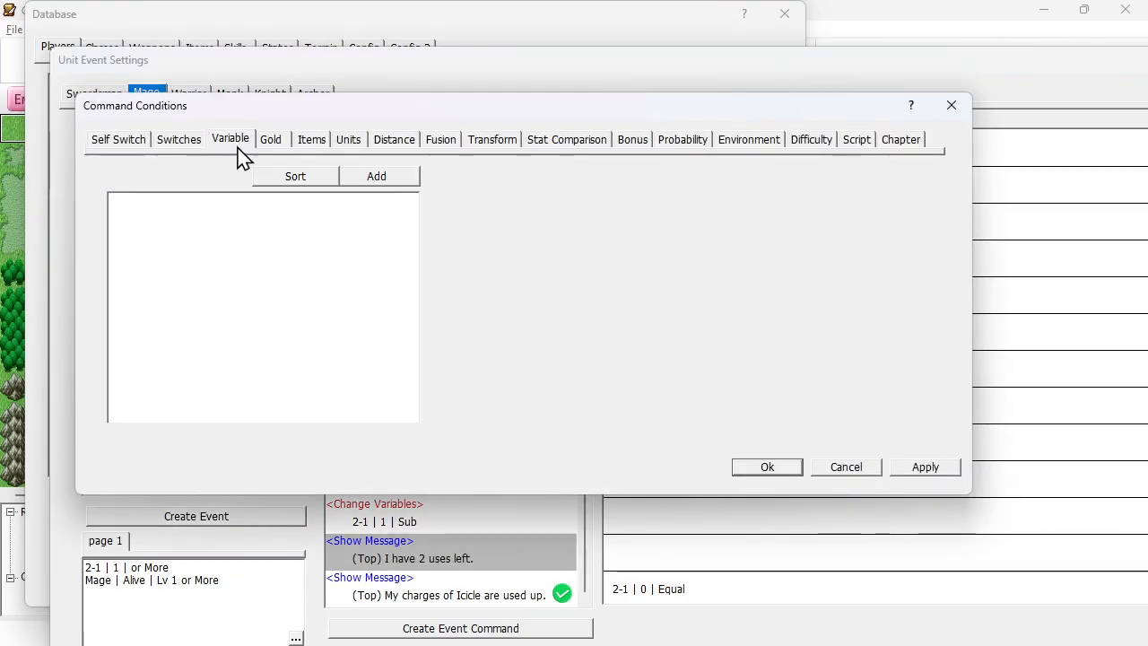
{"action": "left_click", "coordinate": [351, 182]}
{"action": "left_click", "coordinate": [225, 230]}
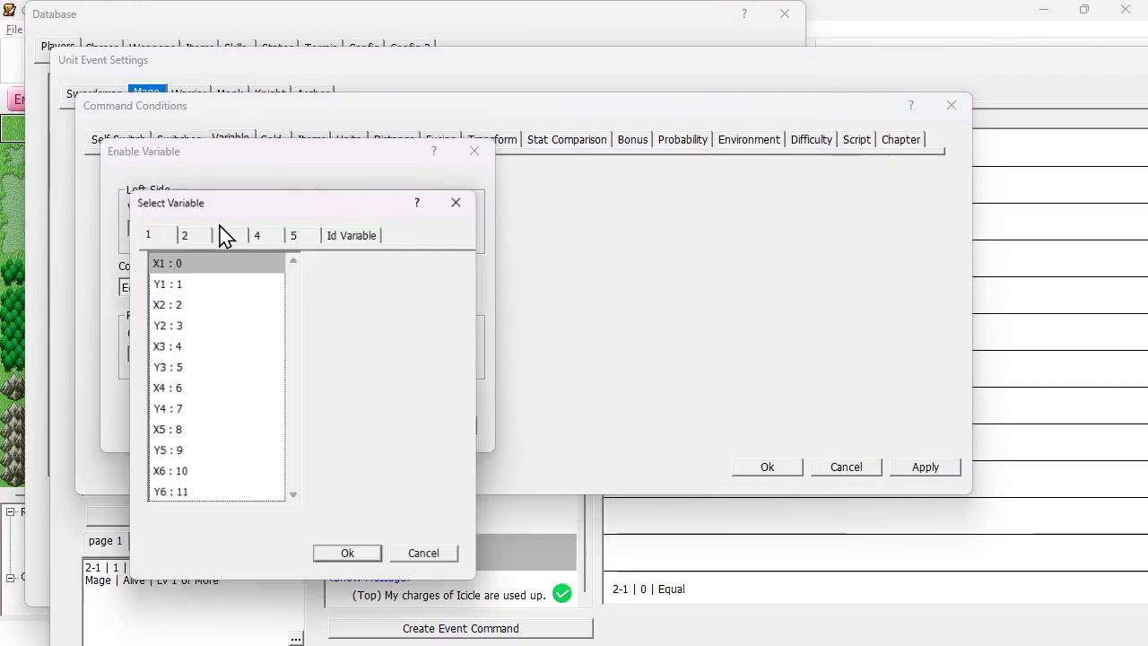
{"action": "left_click", "coordinate": [309, 235]}
{"action": "left_click", "coordinate": [188, 347]}
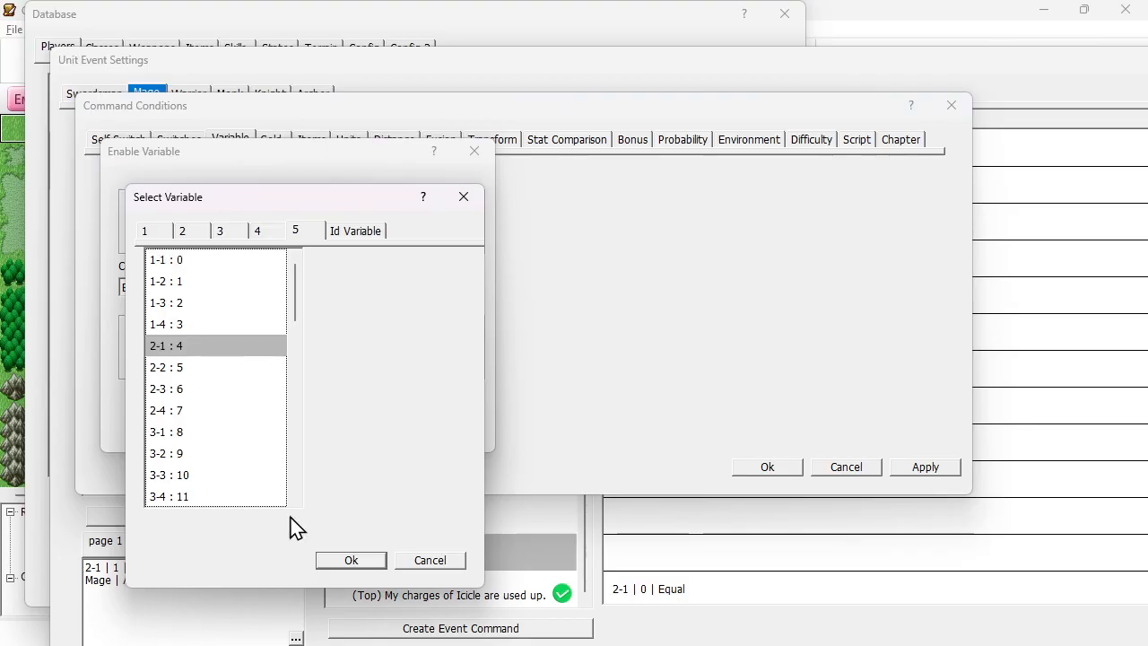
{"action": "left_click", "coordinate": [335, 563]}
- Set the variable condition to or More with the constant 1 and save the message's command conditions
{"action": "left_click", "coordinate": [184, 289]}
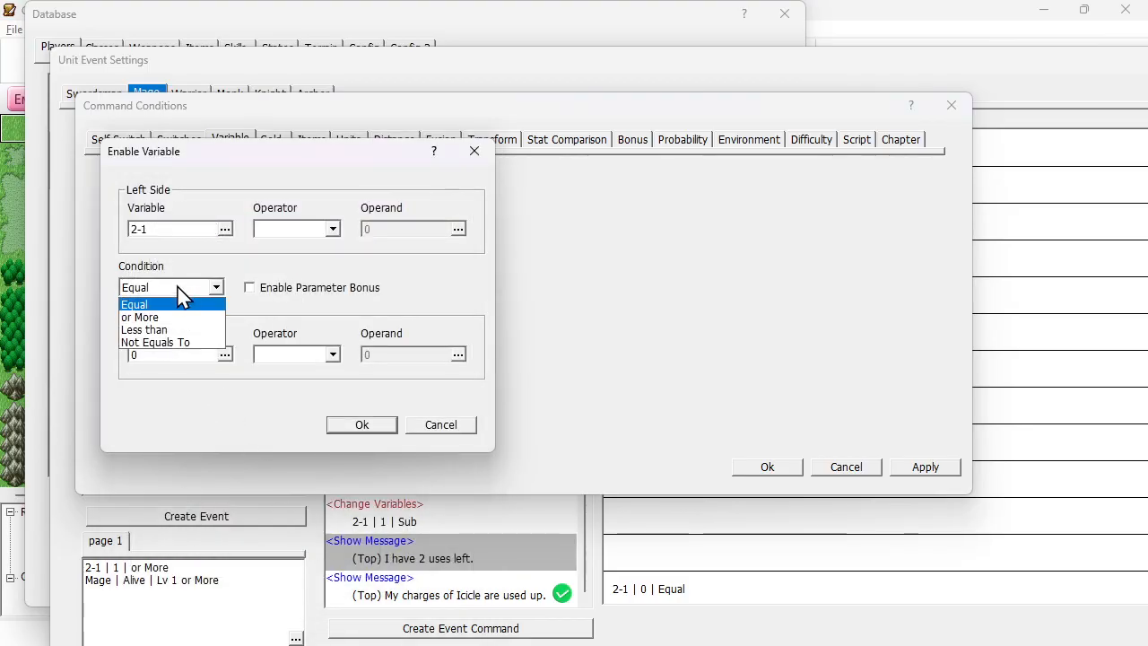
{"action": "left_click", "coordinate": [171, 316]}
{"action": "double_click", "coordinate": [167, 355]}
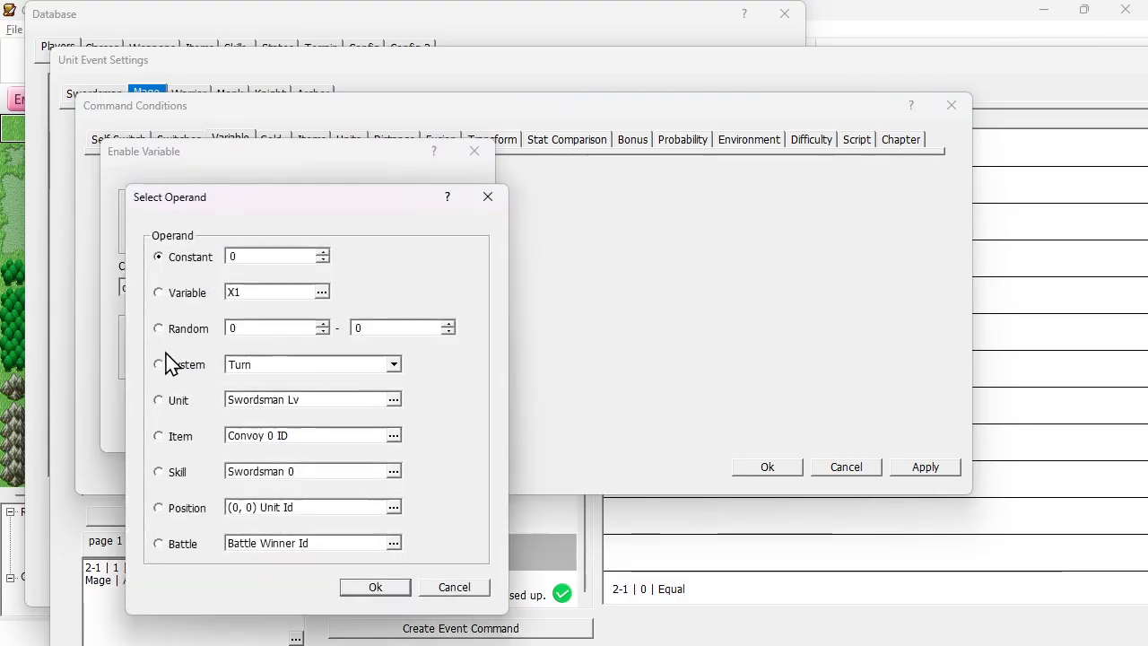
{"action": "double_click", "coordinate": [256, 258]}
{"action": "type", "text": "1"}
{"action": "left_click", "coordinate": [363, 586]}
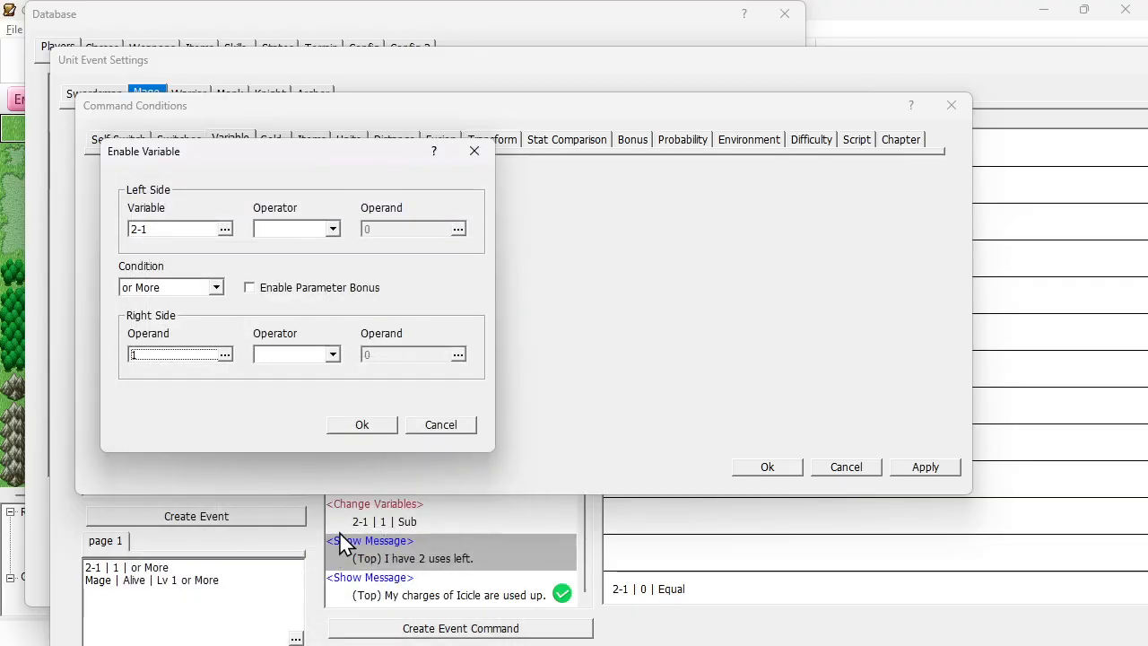
{"action": "left_click", "coordinate": [361, 425]}
{"action": "left_click", "coordinate": [764, 467]}
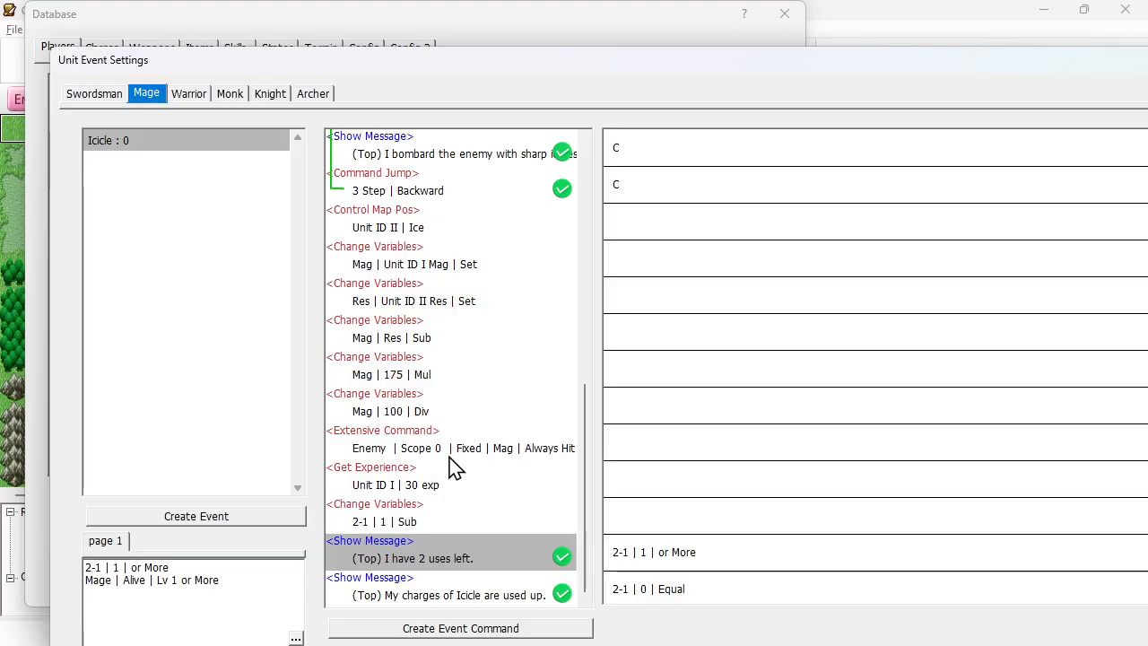
- Save the Mage's unit event settings and close the database with its changes accepted
{"action": "left_click", "coordinate": [434, 524]}
{"action": "left_click", "coordinate": [429, 556]}
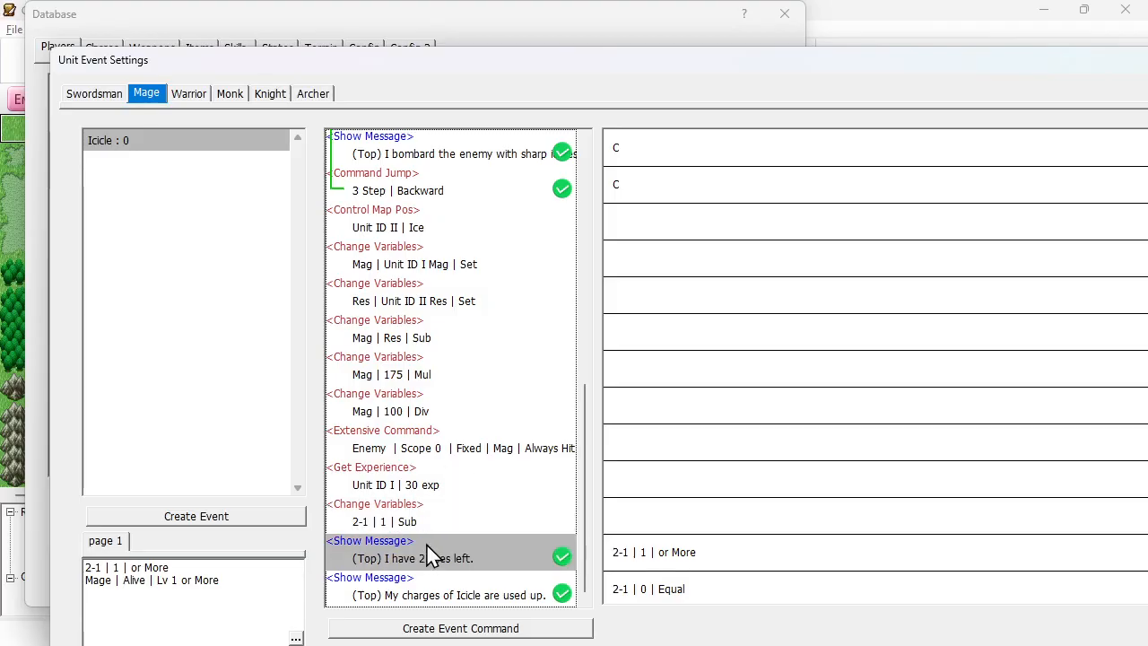
{"action": "left_click", "coordinate": [435, 525]}
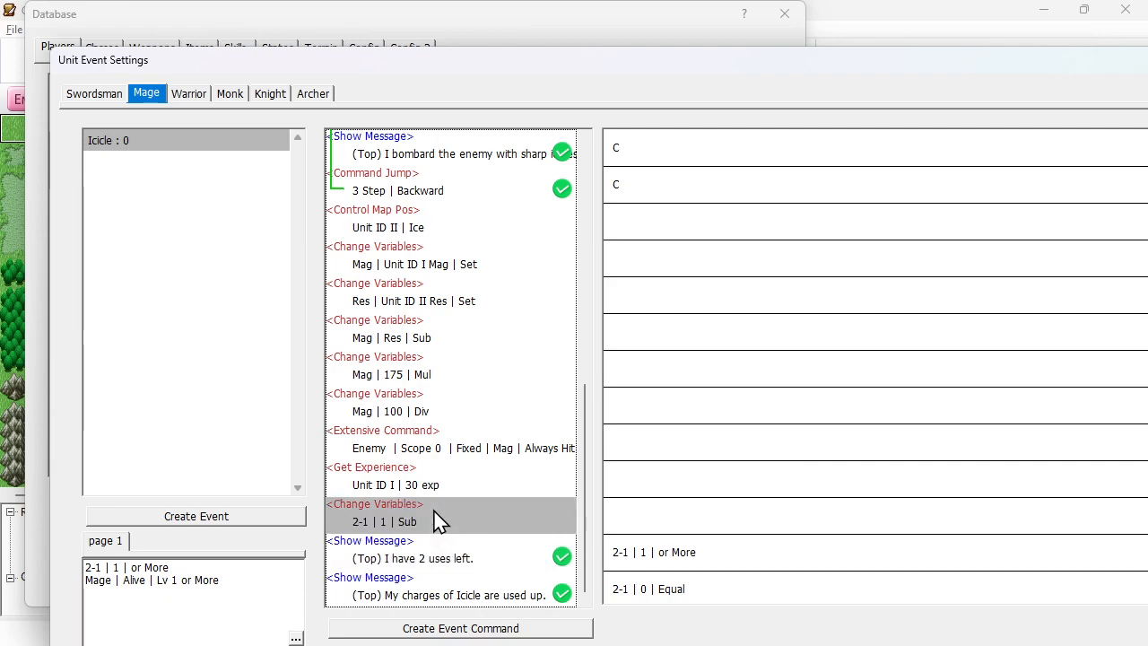
{"action": "left_click_drag", "start_coordinate": [535, 60], "coordinate": [517, 15]}
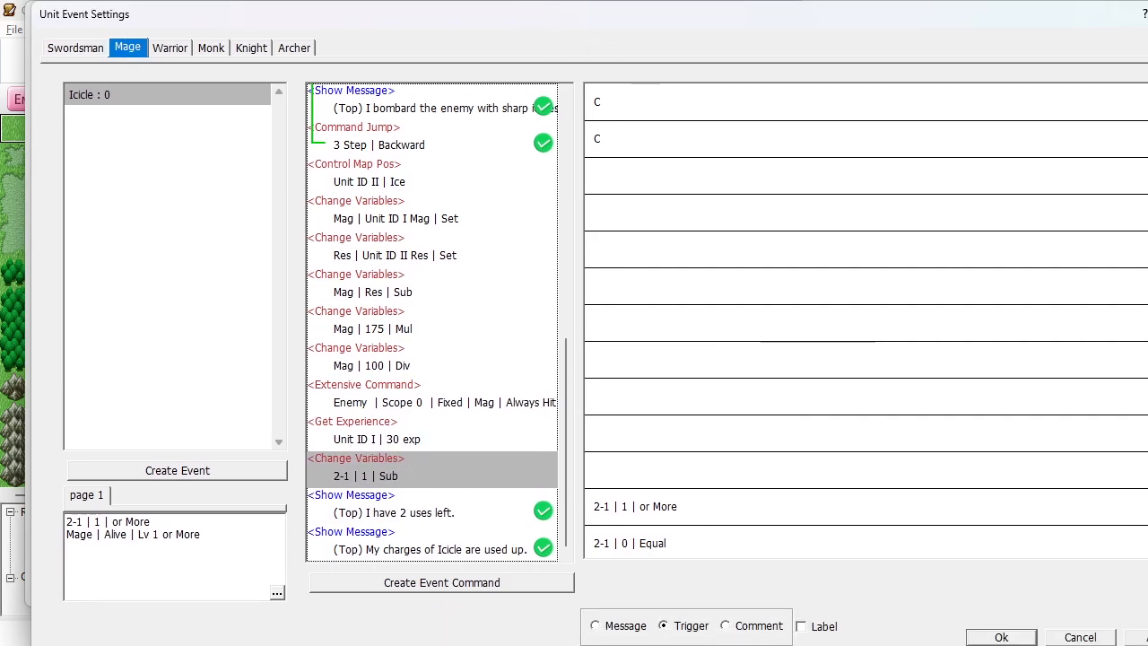
{"action": "mouse_move", "coordinate": [1005, 625]}
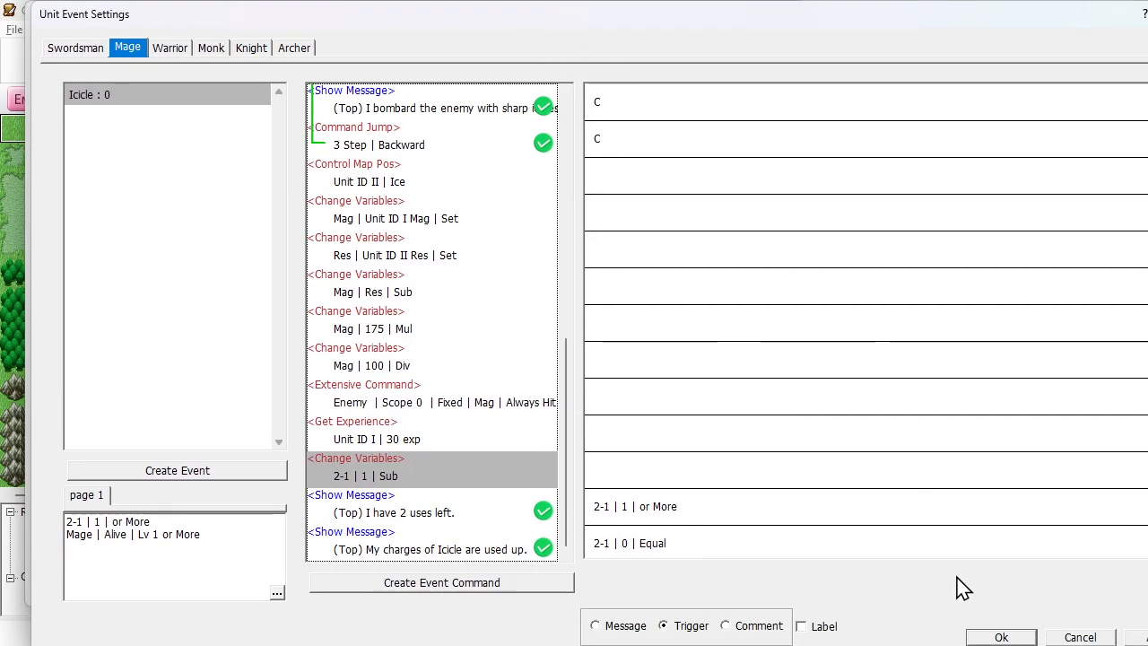
{"action": "left_click", "coordinate": [999, 637]}
{"action": "left_click", "coordinate": [601, 581]}
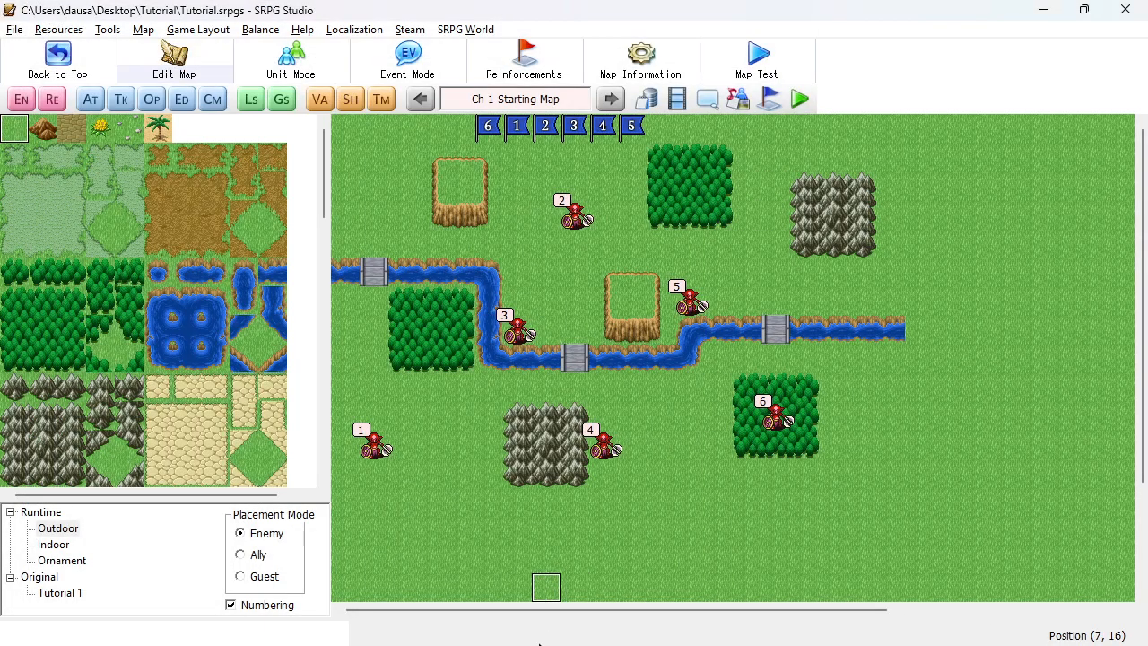
- Switch to the Archbrigade project and open Marin's unit events from its database
{"action": "key", "text": "alt+Tab"}
{"action": "key", "text": "Tab"}
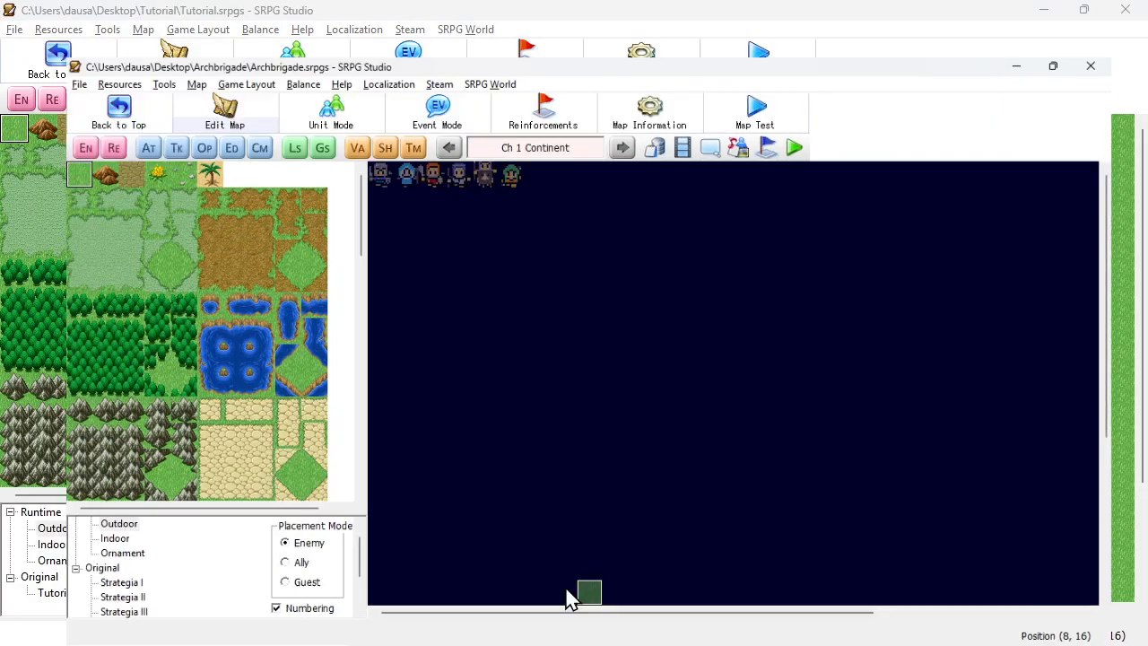
{"action": "left_click", "coordinate": [639, 101]}
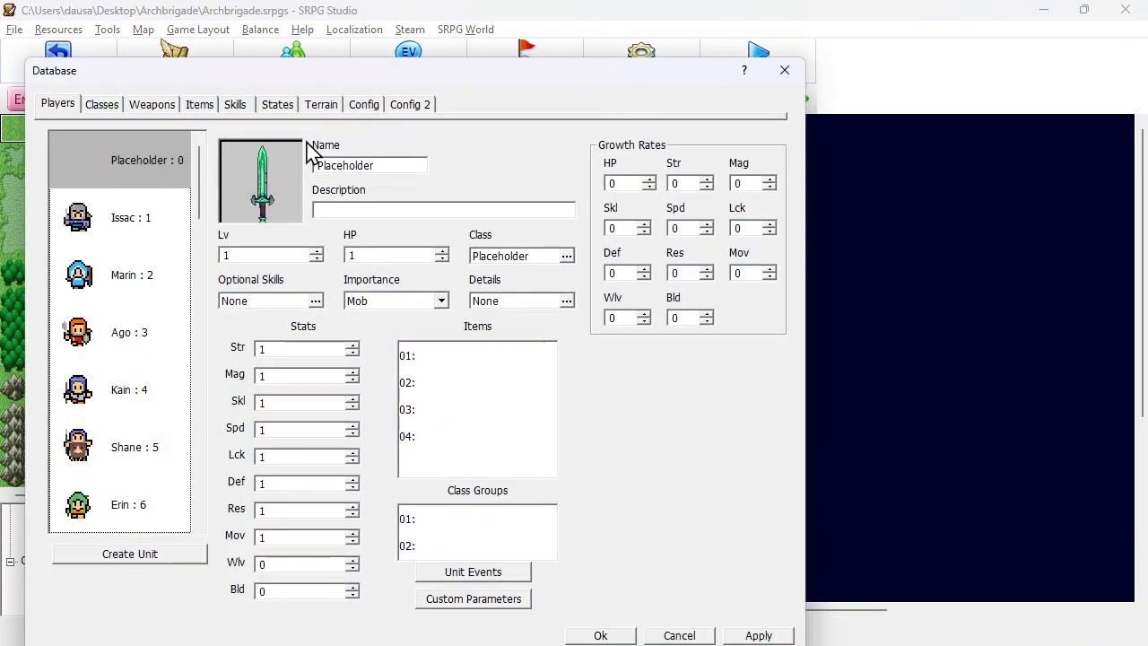
{"action": "left_click", "coordinate": [144, 274]}
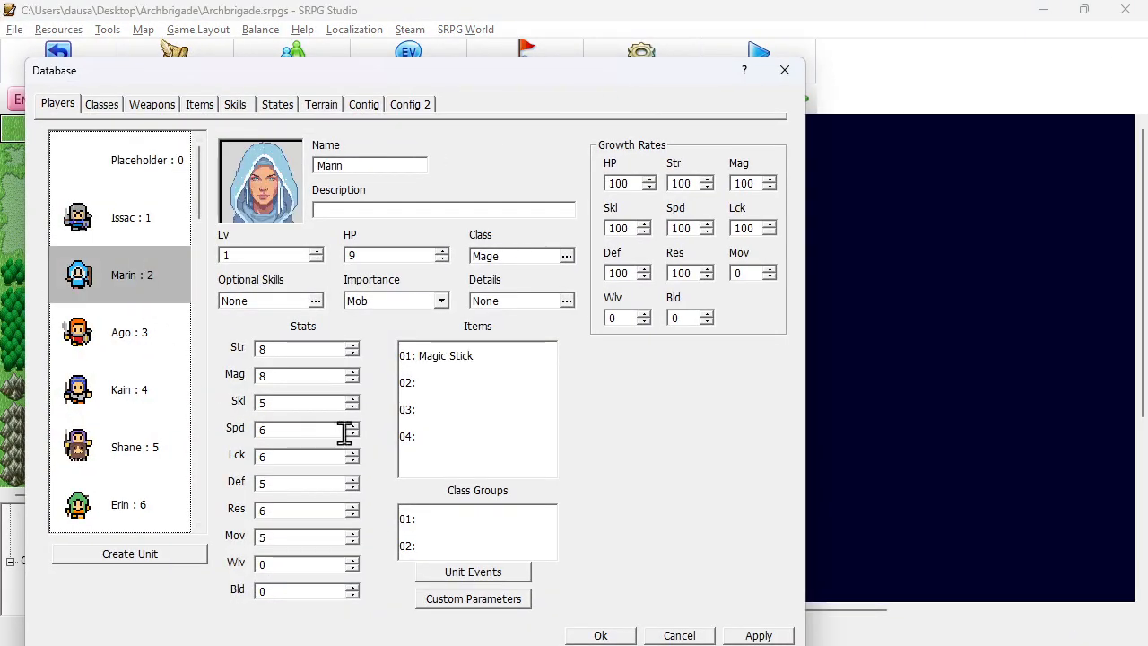
{"action": "left_click", "coordinate": [460, 575]}
- Examine how the Cast Icicle choice in Marin's Icicle event embeds the variable code for remaining uses
{"action": "scroll", "coordinate": [375, 420], "scroll_direction": "down", "scroll_amount": 2}
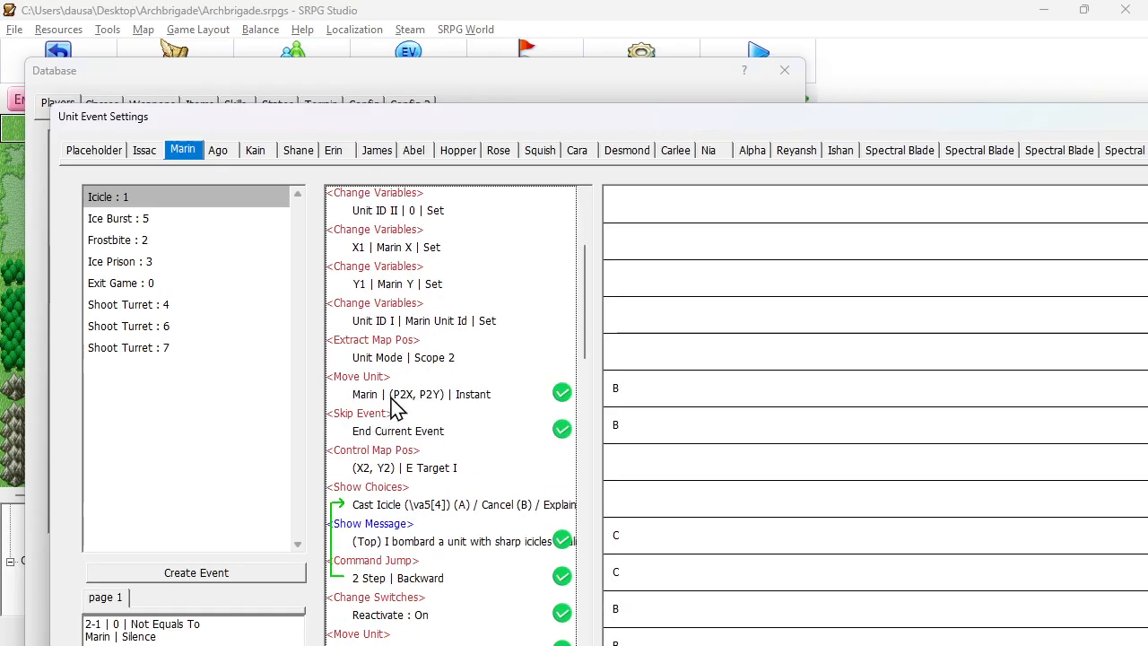
{"action": "scroll", "coordinate": [394, 408], "scroll_direction": "down", "scroll_amount": 1}
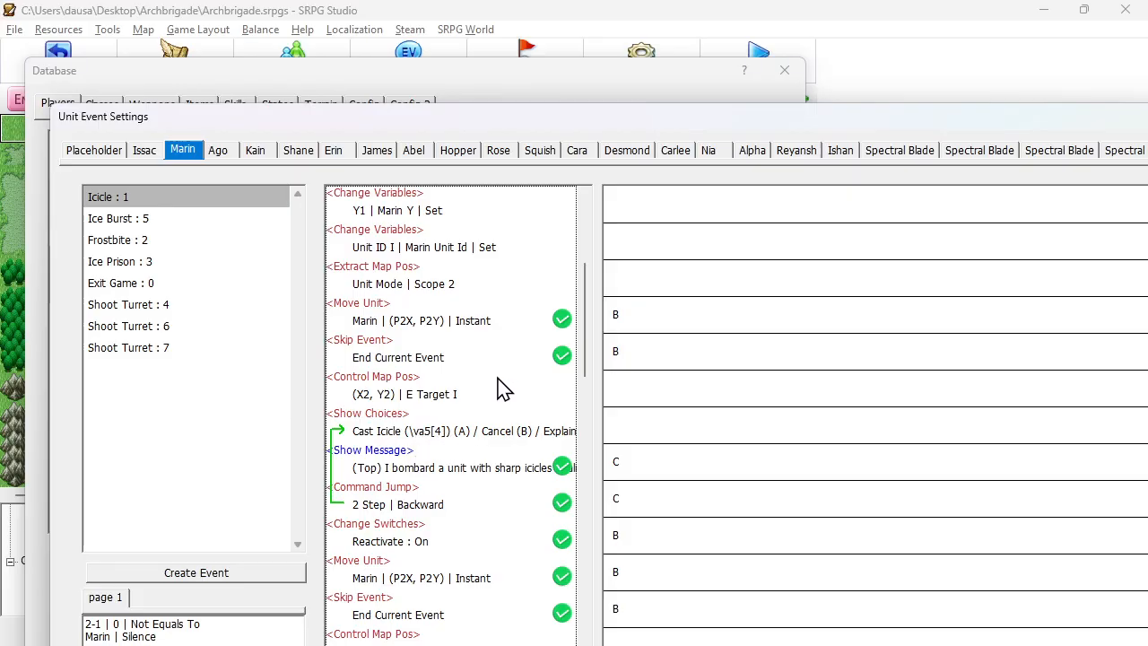
{"action": "scroll", "coordinate": [503, 389], "scroll_direction": "down", "scroll_amount": 1}
{"action": "left_click", "coordinate": [420, 393]}
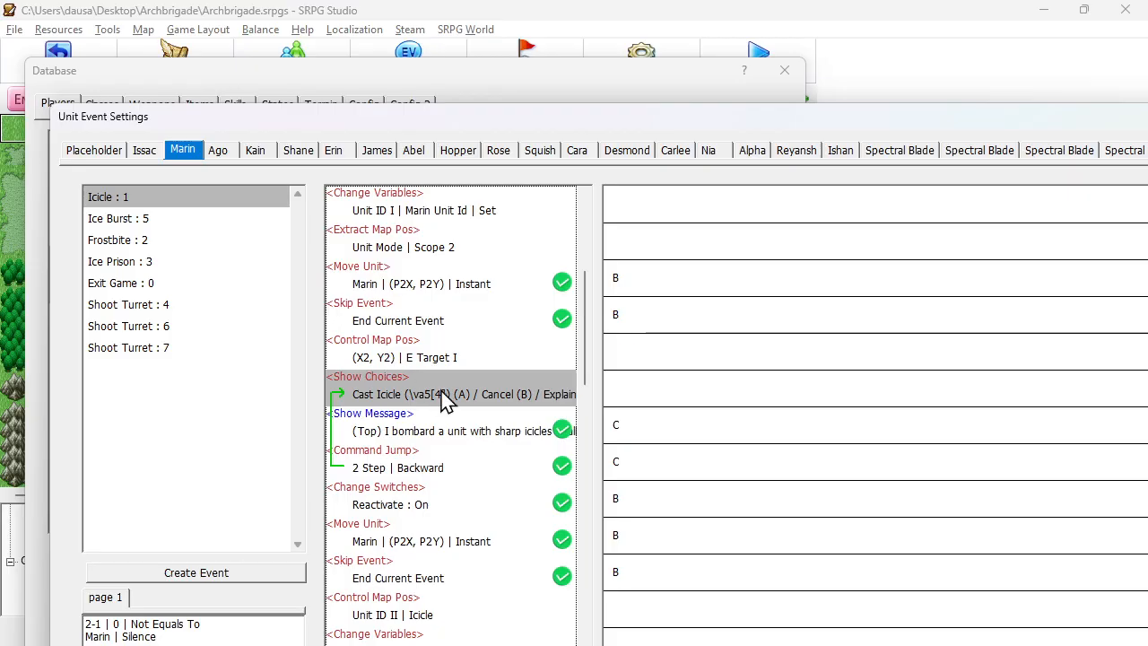
{"action": "double_click", "coordinate": [447, 401]}
{"action": "double_click", "coordinate": [200, 250]}
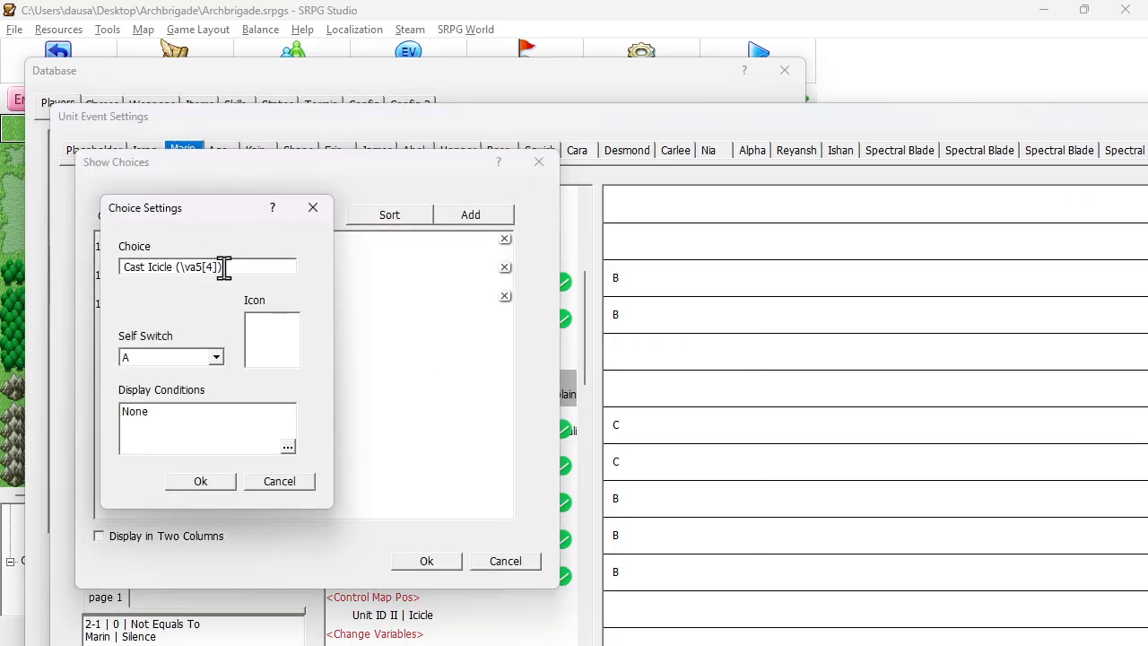
{"action": "left_click_drag", "start_coordinate": [217, 267], "coordinate": [171, 269]}
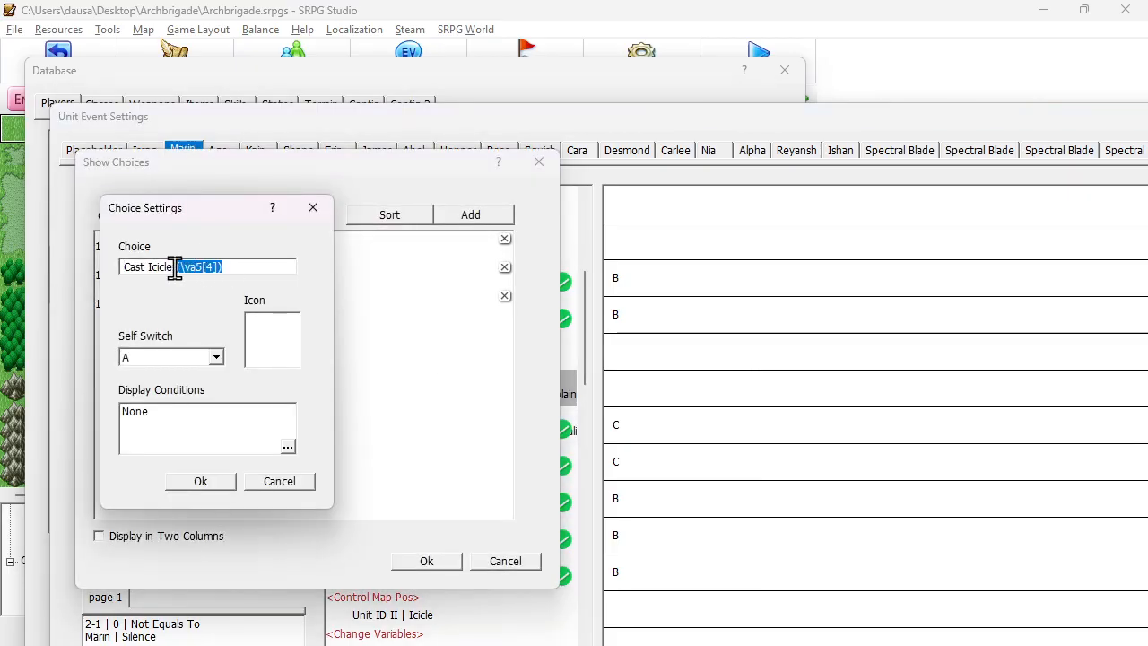
{"action": "left_click", "coordinate": [205, 481]}
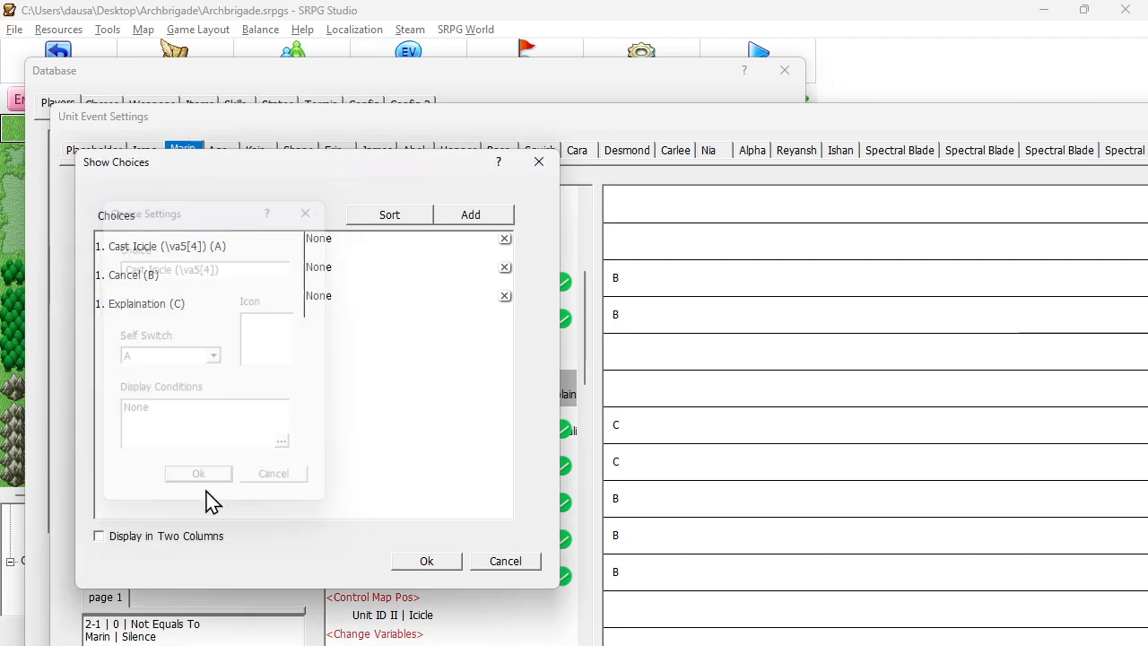
- Close Marin's choices, unit events and database in Archbrigade, and switch back to the Tutorial project
{"action": "left_click", "coordinate": [426, 561]}
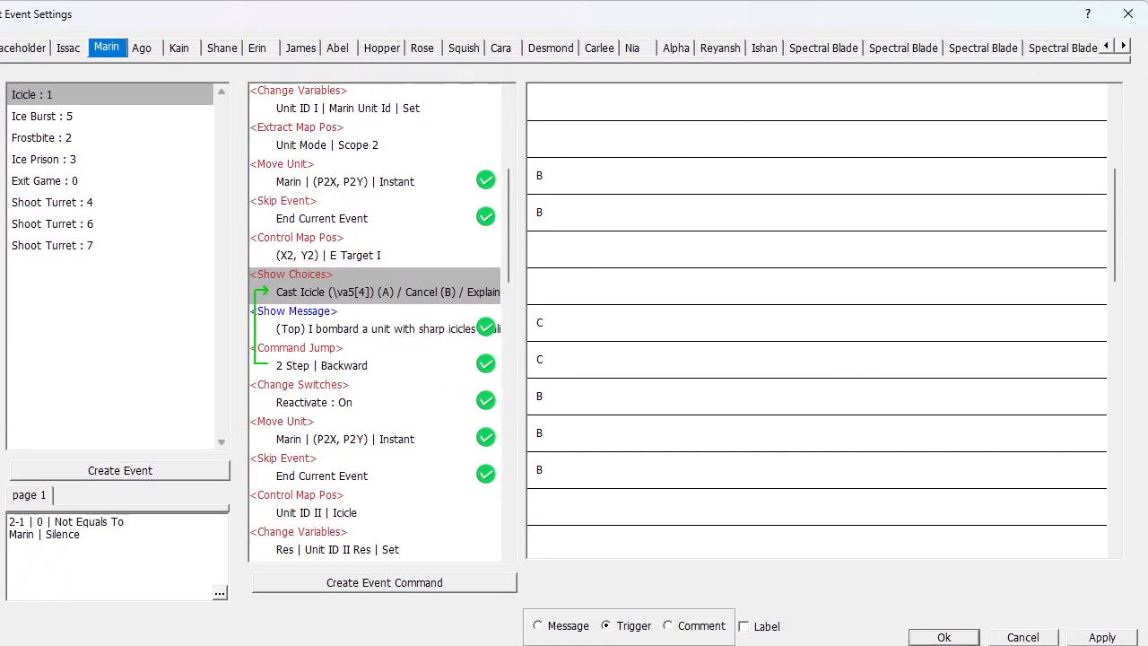
{"action": "left_click", "coordinate": [944, 637]}
{"action": "left_click_drag", "start_coordinate": [590, 73], "coordinate": [598, 31]}
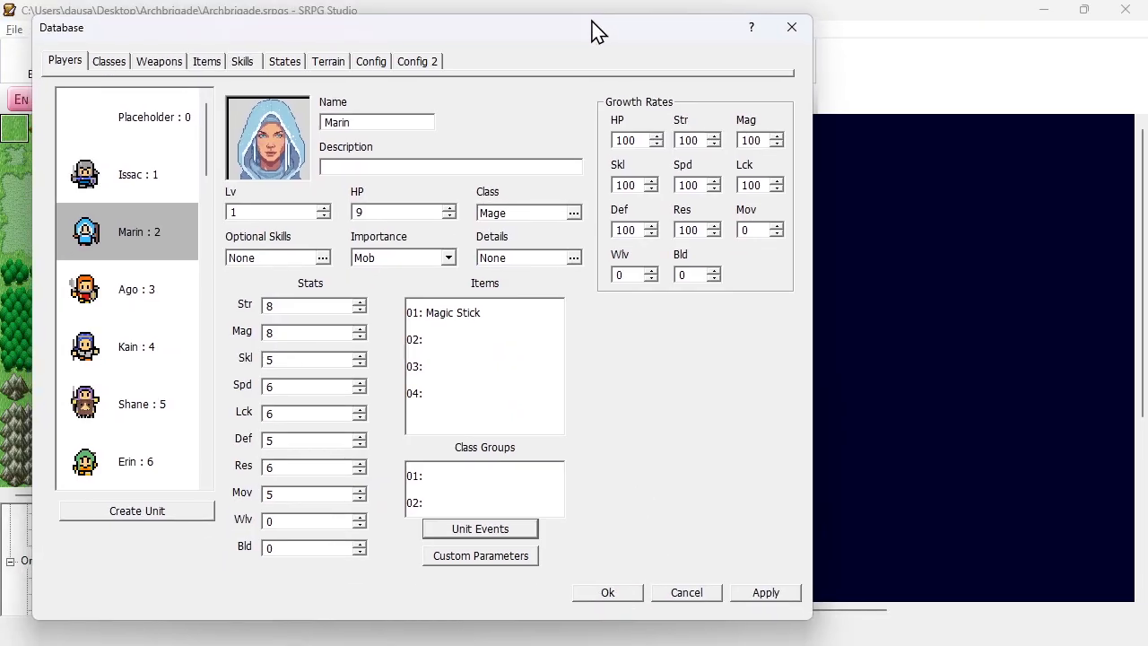
{"action": "left_click", "coordinate": [607, 593]}
{"action": "key", "text": "alt+Tab"}
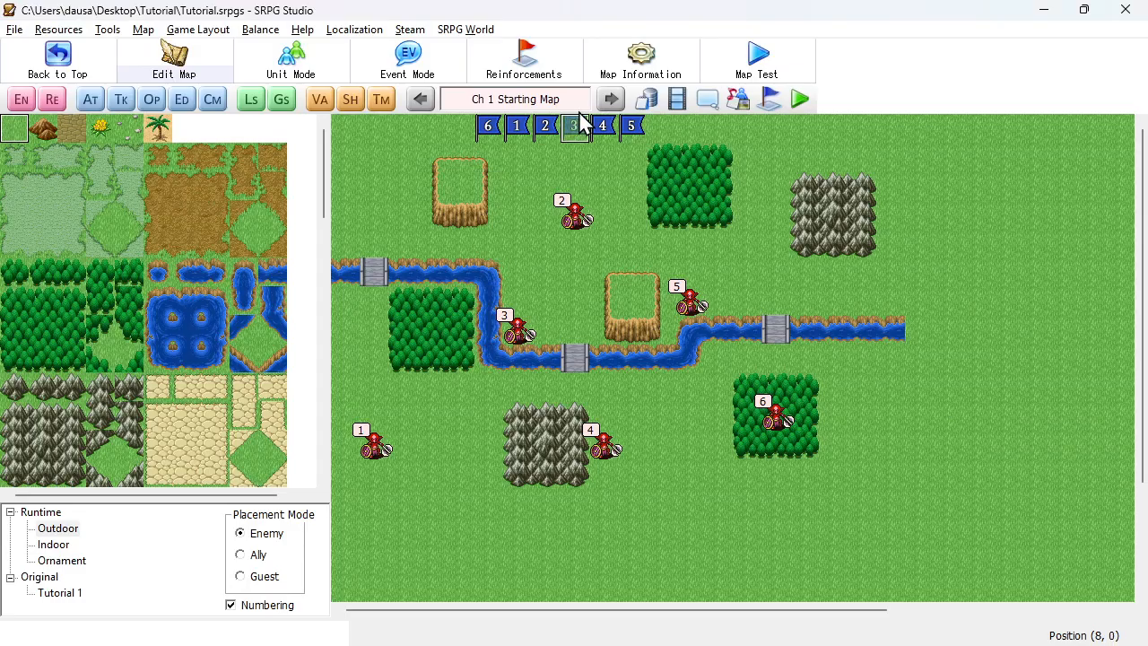
- Rename the Cast Icicle choice in the Mage's Icicle unit event to Cast Icicle (\va5[4]) and save the database
{"action": "left_click", "coordinate": [646, 100]}
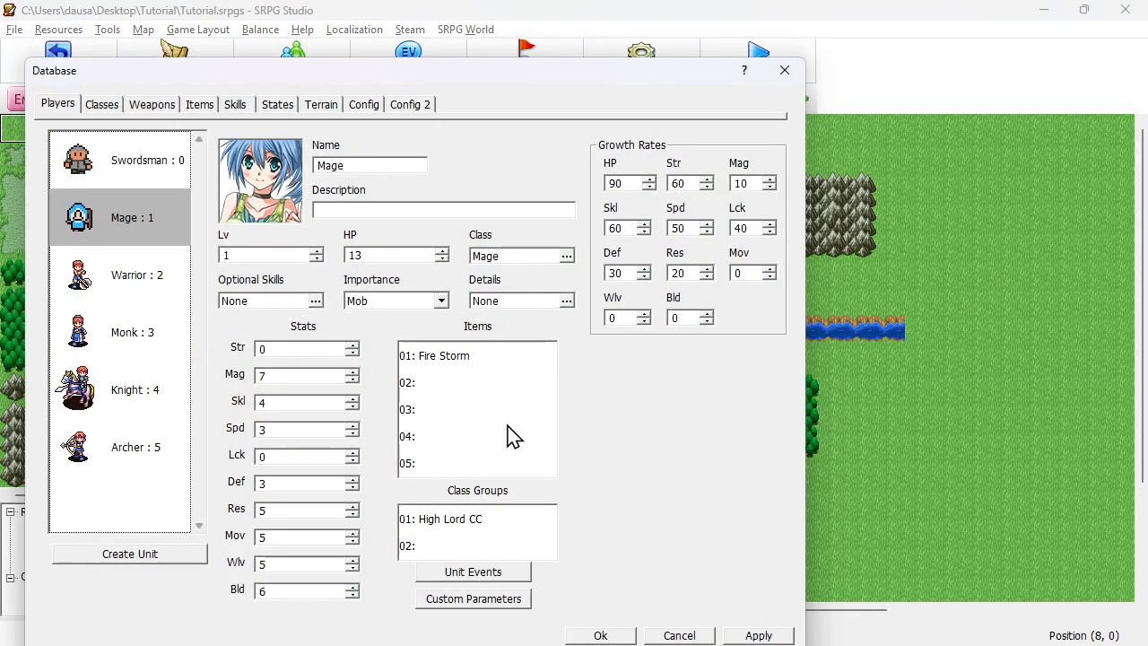
{"action": "left_click", "coordinate": [475, 575]}
{"action": "scroll", "coordinate": [366, 331], "scroll_direction": "down", "scroll_amount": 2}
{"action": "double_click", "coordinate": [392, 502]}
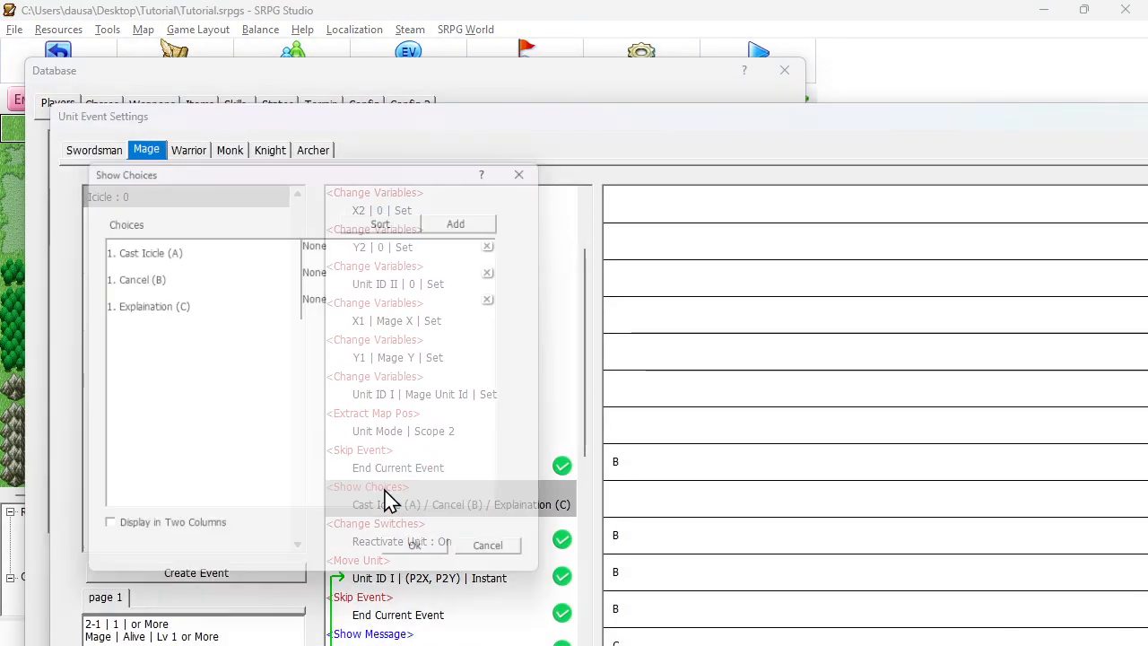
{"action": "double_click", "coordinate": [162, 254]}
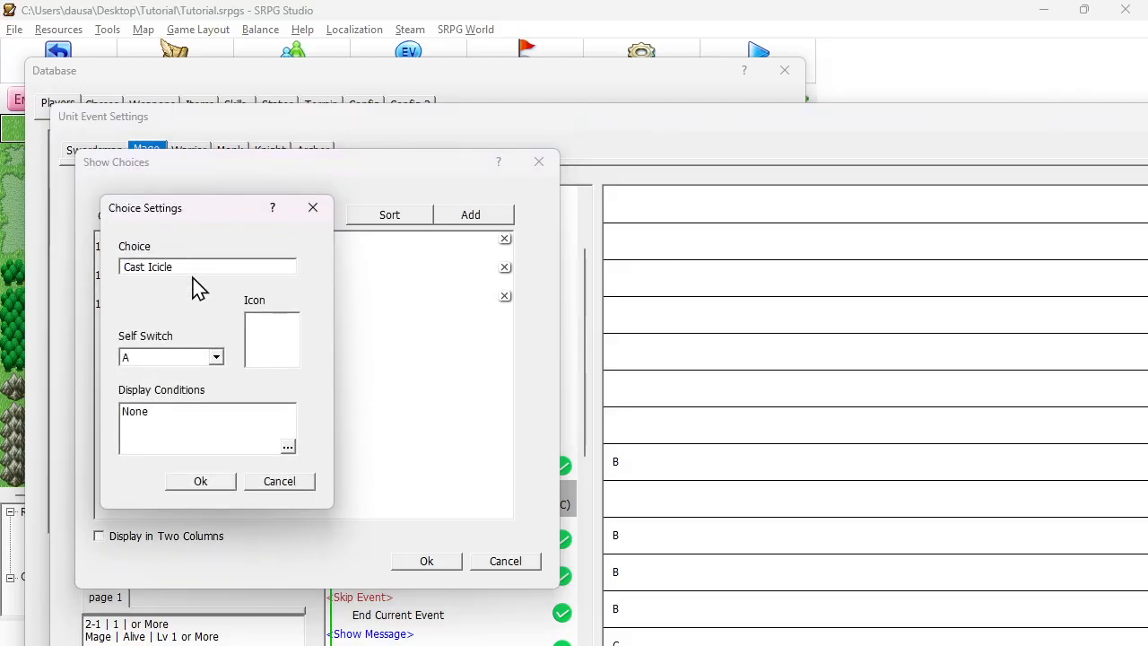
{"action": "left_click", "coordinate": [191, 265]}
{"action": "left_click", "coordinate": [174, 267]}
{"action": "left_click", "coordinate": [201, 482]}
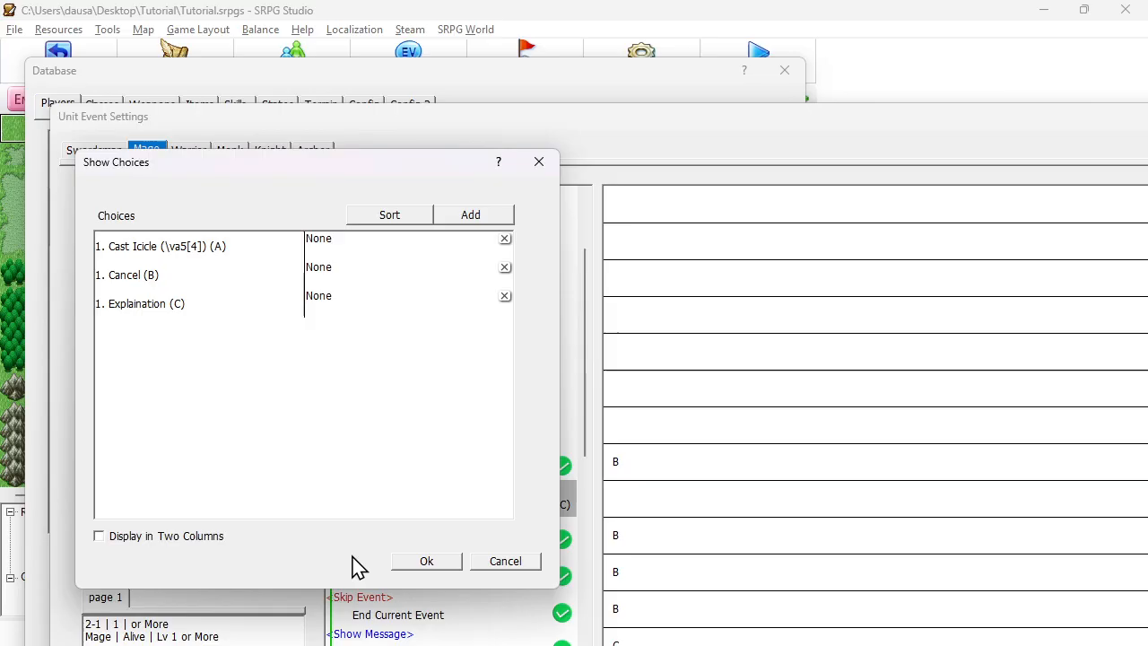
{"action": "left_click", "coordinate": [453, 563]}
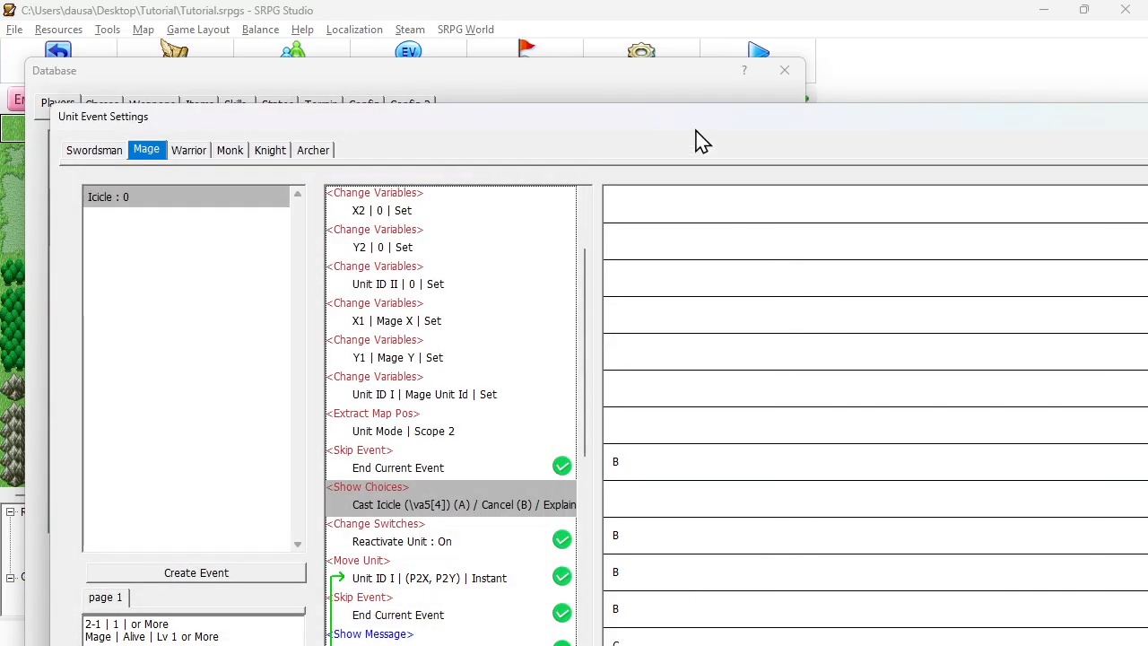
{"action": "key", "text": "Escape"}
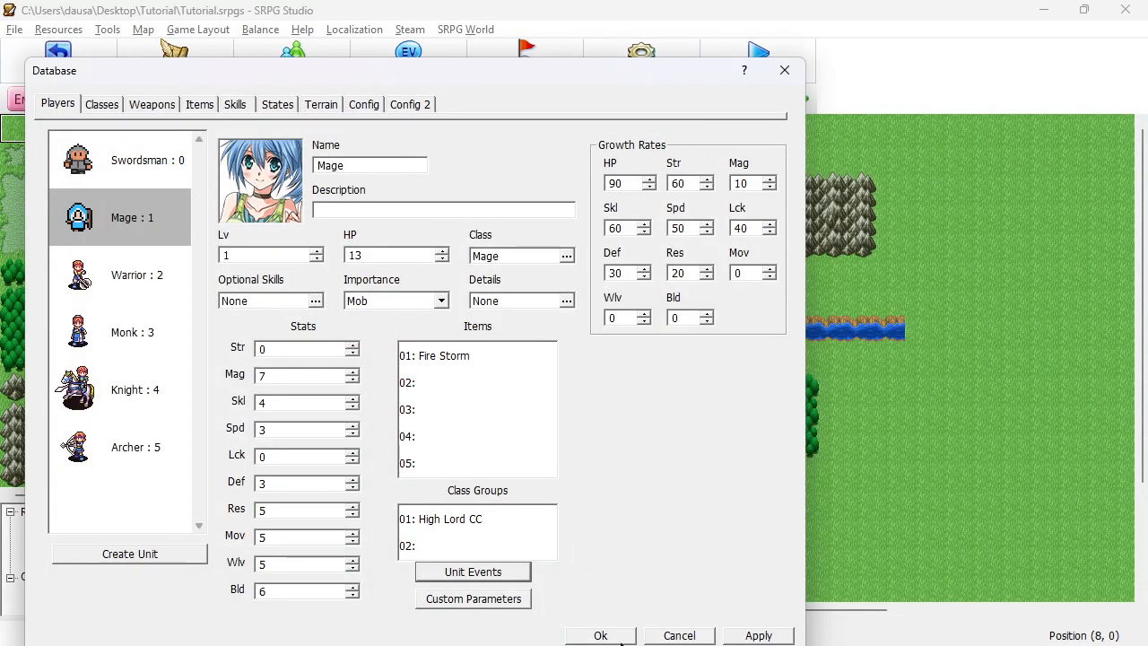
{"action": "left_click", "coordinate": [600, 635]}
- Look up variable 2-1 on variable page 5 to check the page and ID used in the code
{"action": "left_click", "coordinate": [320, 101]}
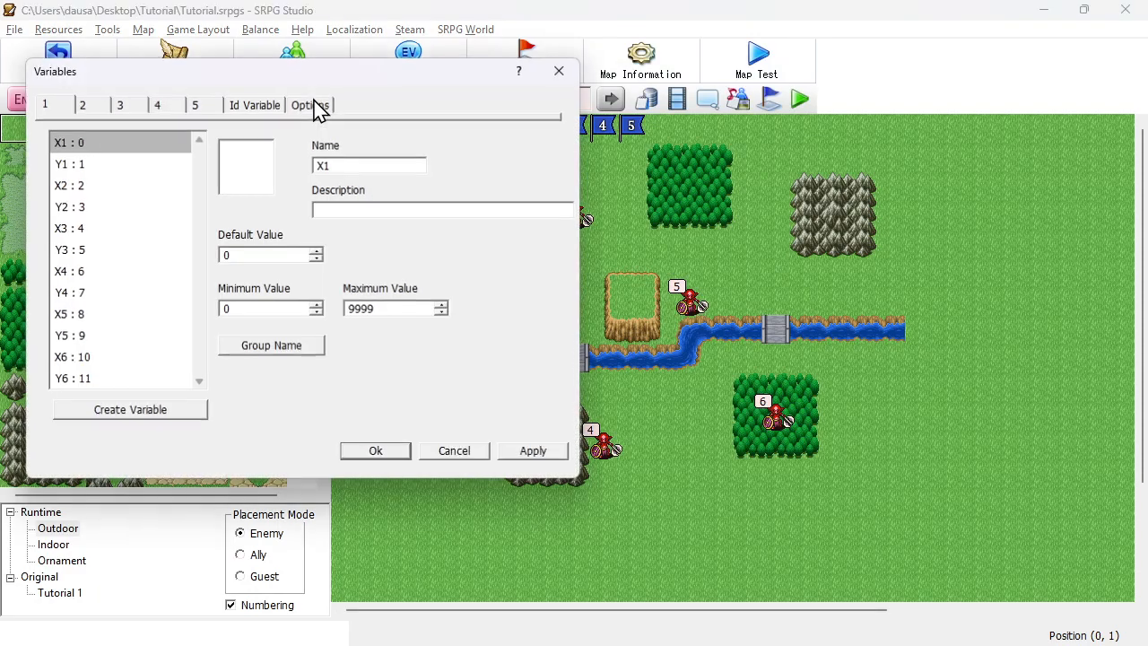
{"action": "left_click", "coordinate": [213, 111]}
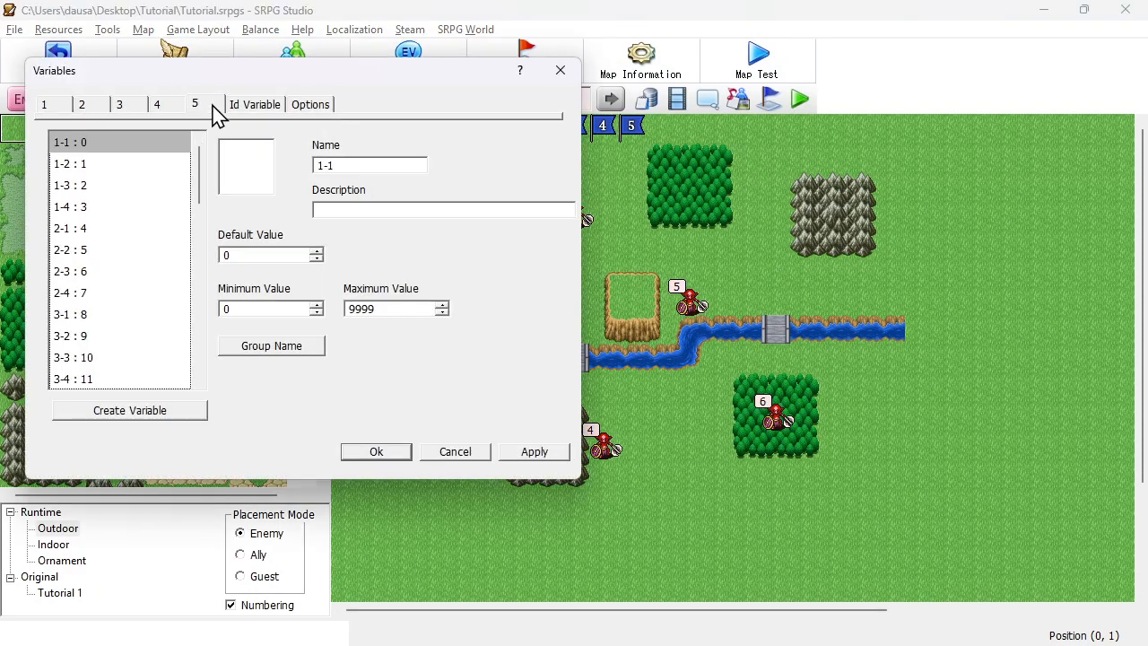
{"action": "left_click", "coordinate": [86, 229]}
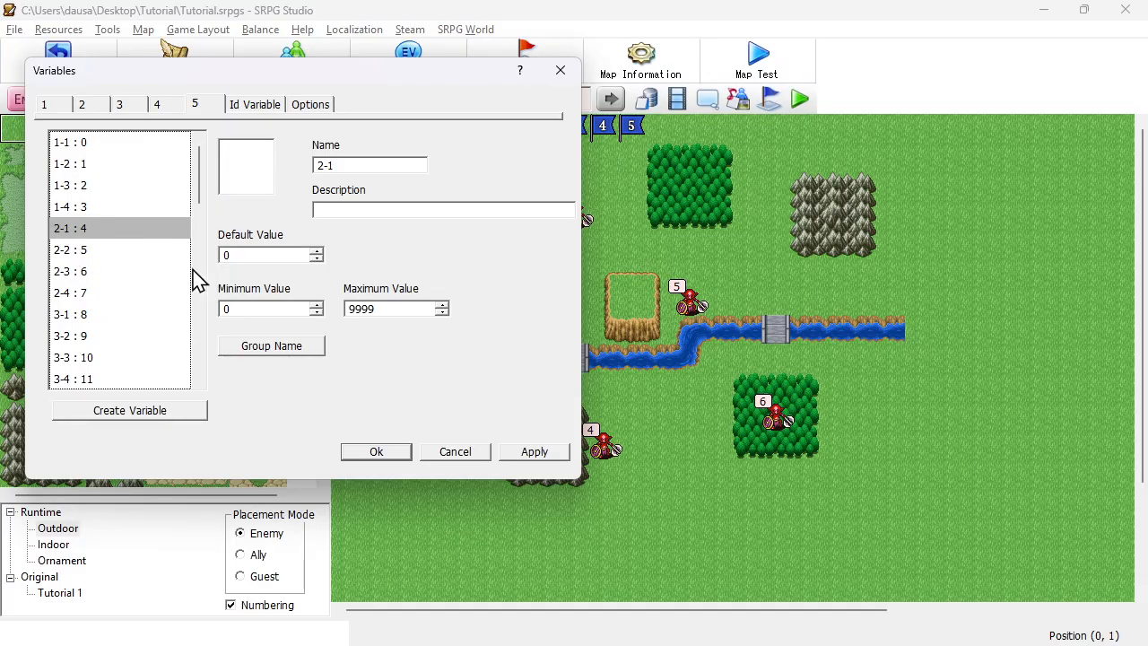
{"action": "left_click", "coordinate": [372, 453]}
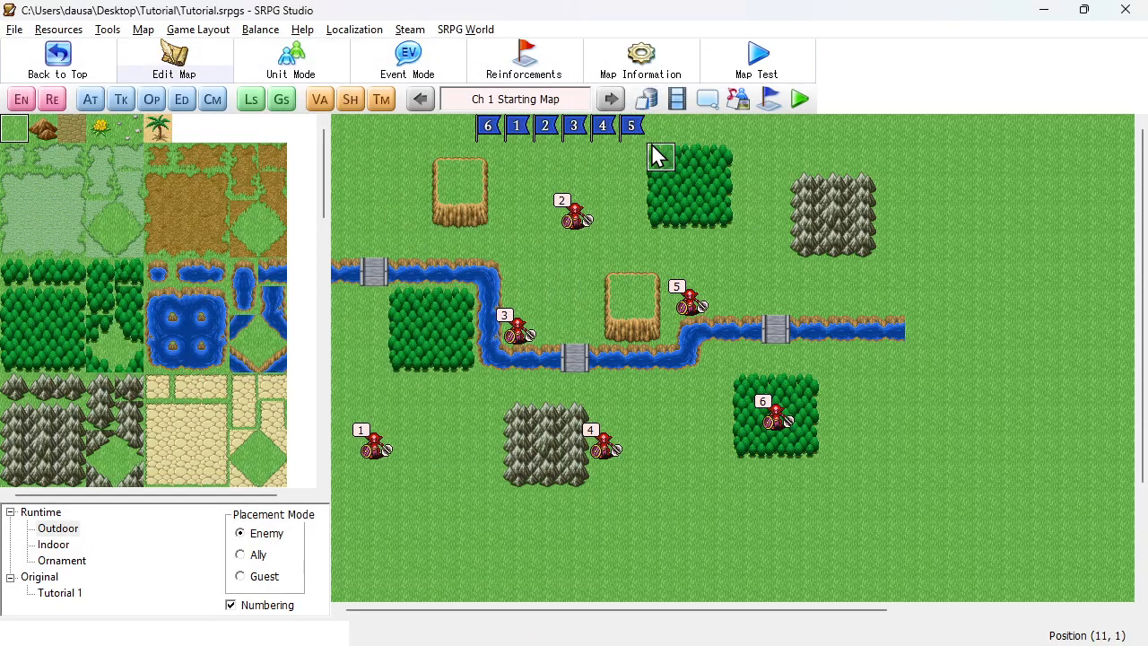
- Change the remaining-uses message in the Mage's Icicle event to "I have (\va5[4]) uses left."
{"action": "left_click", "coordinate": [648, 101]}
{"action": "left_click", "coordinate": [496, 570]}
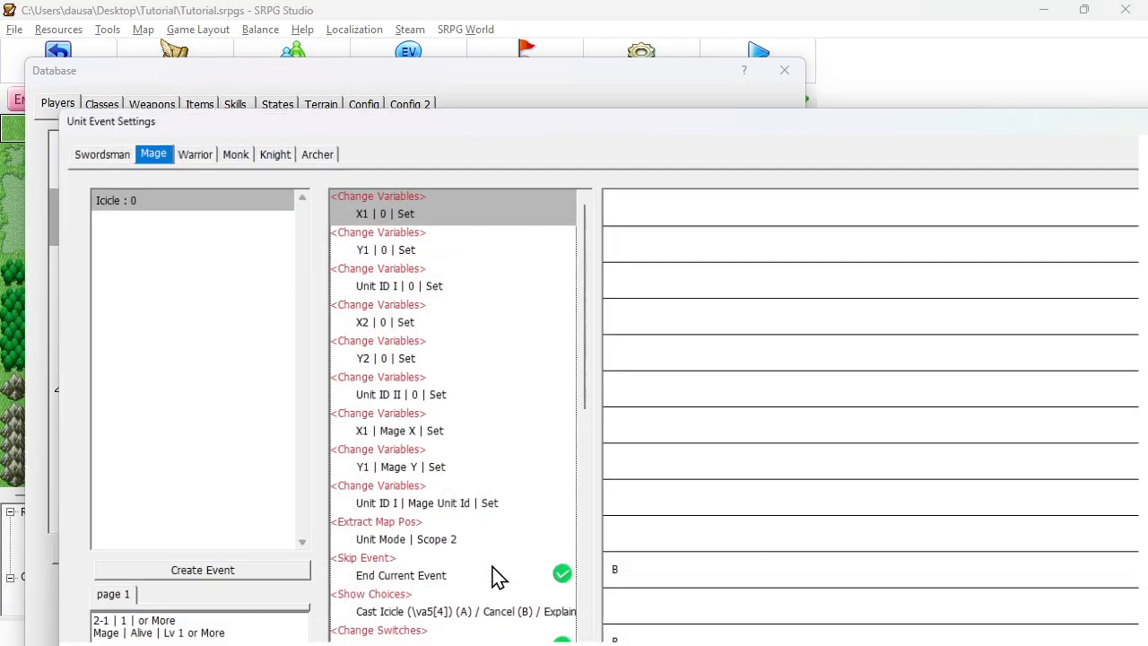
{"action": "left_click_drag", "start_coordinate": [392, 121], "coordinate": [378, 19]}
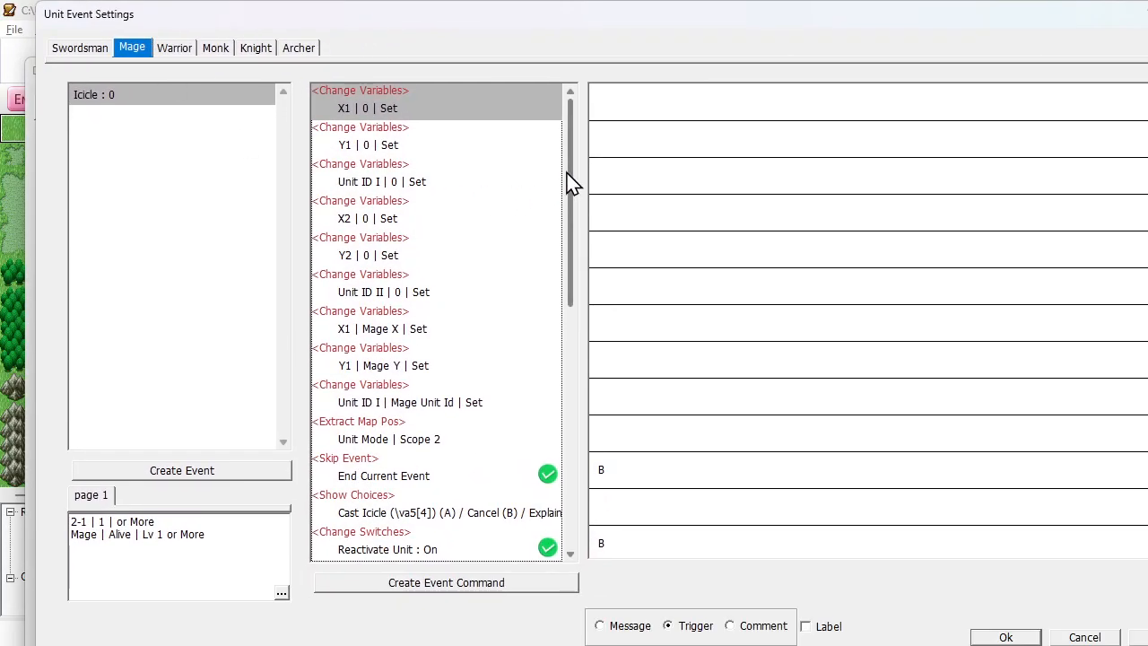
{"action": "left_click_drag", "start_coordinate": [568, 185], "coordinate": [590, 456]}
{"action": "left_click", "coordinate": [438, 512]}
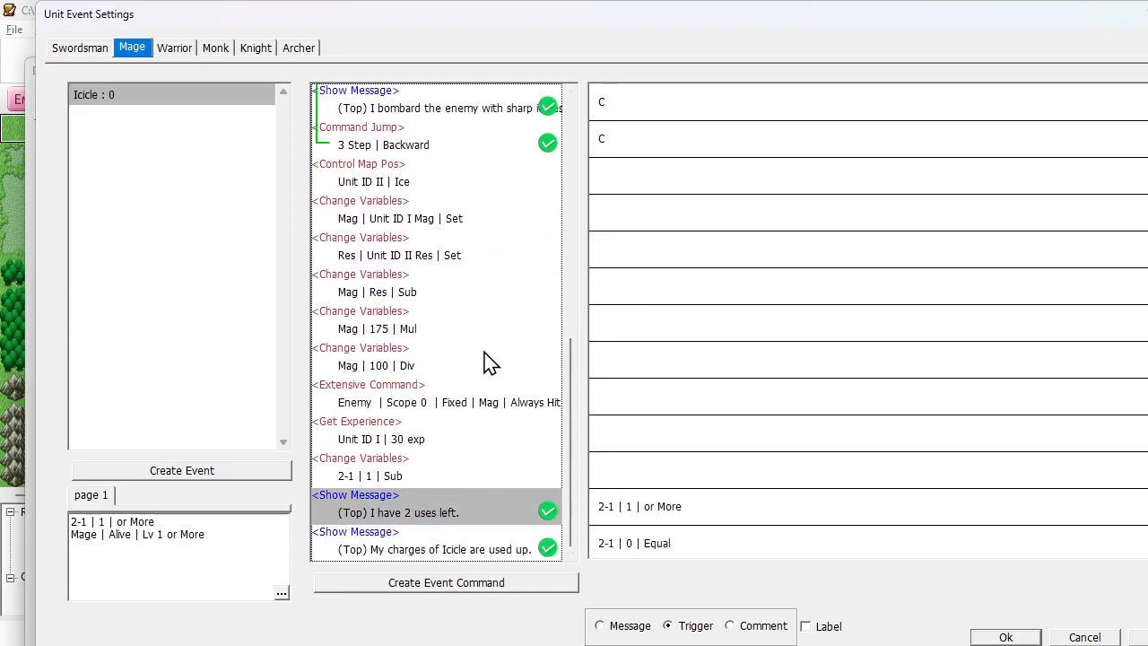
{"action": "double_click", "coordinate": [482, 512]}
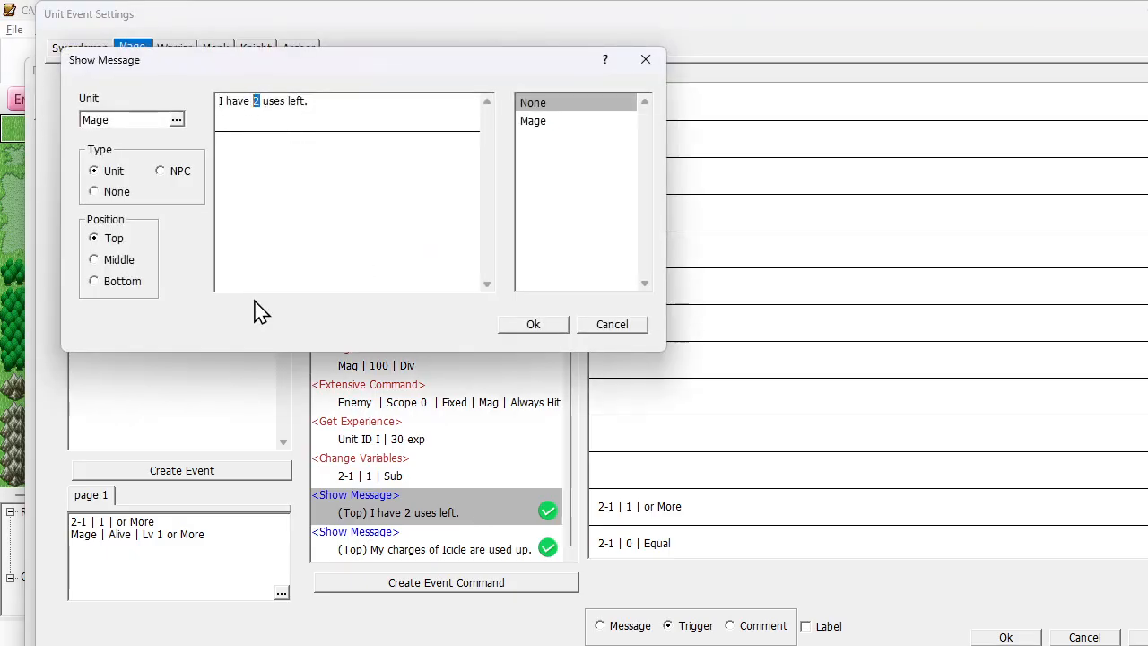
{"action": "type", "text": "\\va5[4]"}
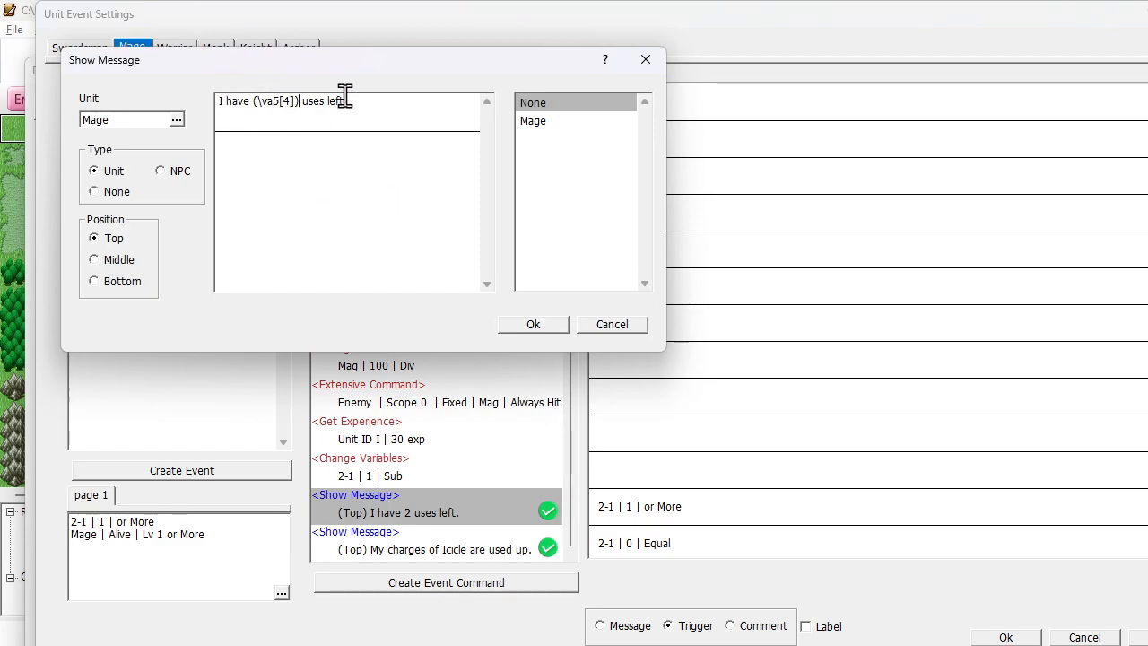
{"action": "left_click", "coordinate": [531, 328]}
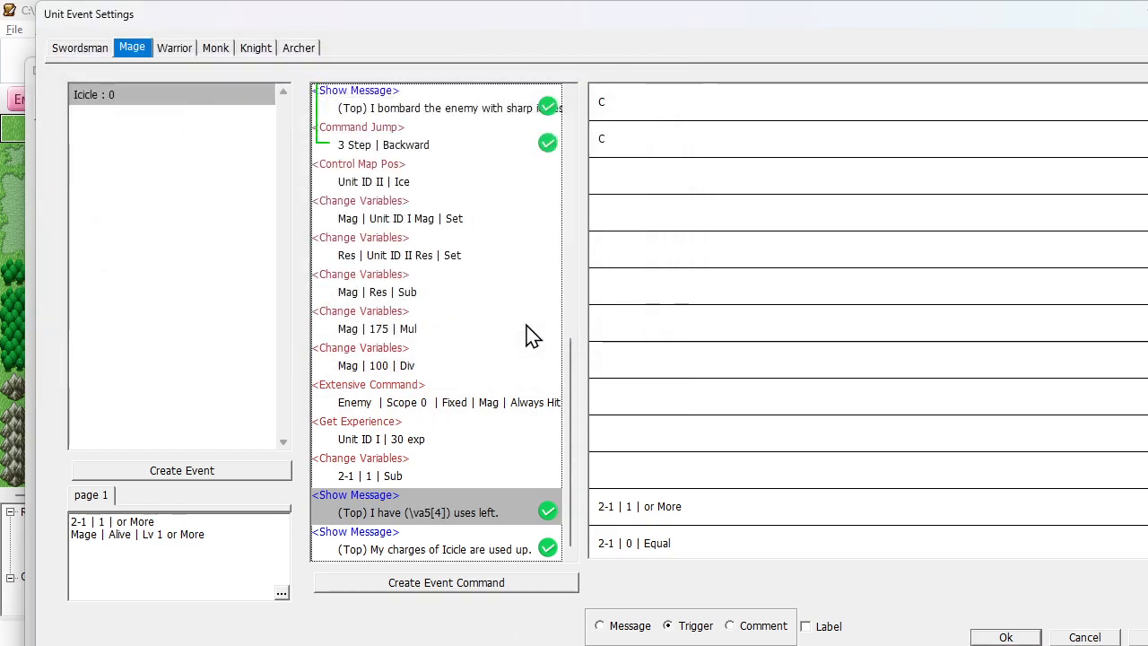
- Review the Icicle event's use messages, choices and explanation text, and save the Mage's unit events and the database
{"action": "left_click", "coordinate": [468, 549]}
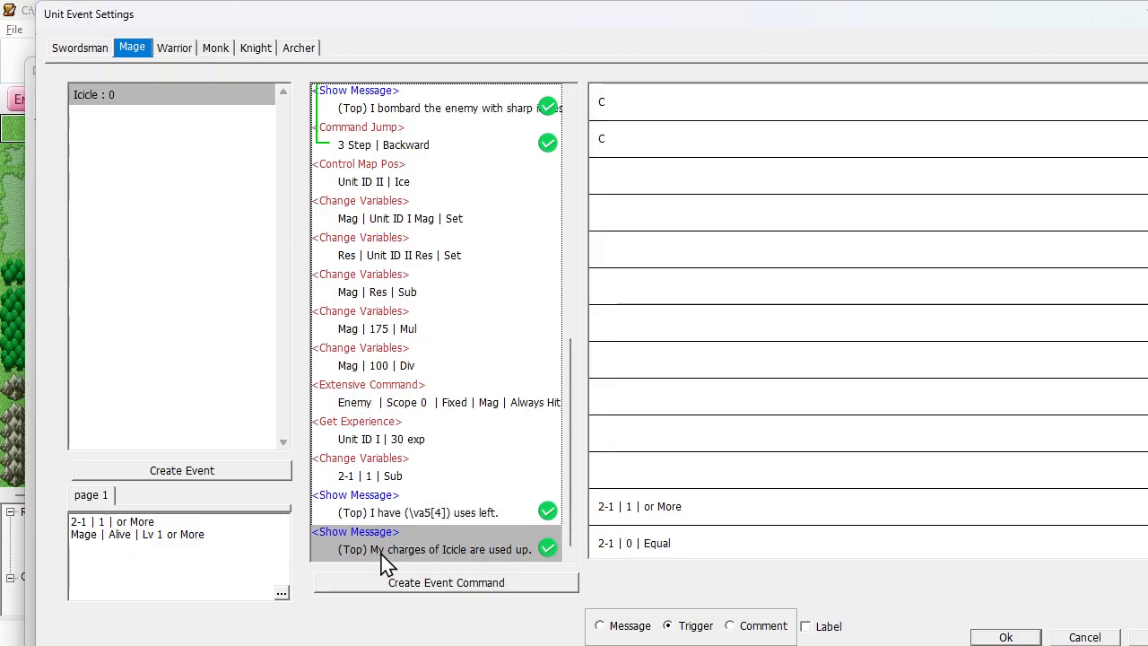
{"action": "left_click", "coordinate": [425, 512]}
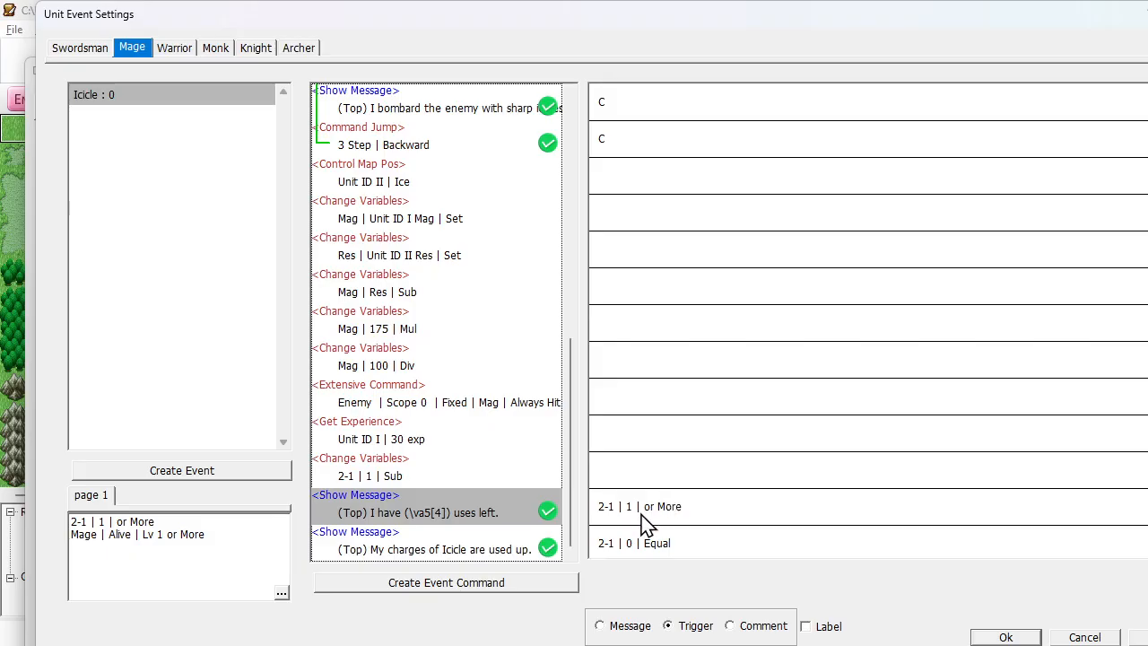
{"action": "scroll", "coordinate": [456, 512], "scroll_direction": "up", "scroll_amount": 7}
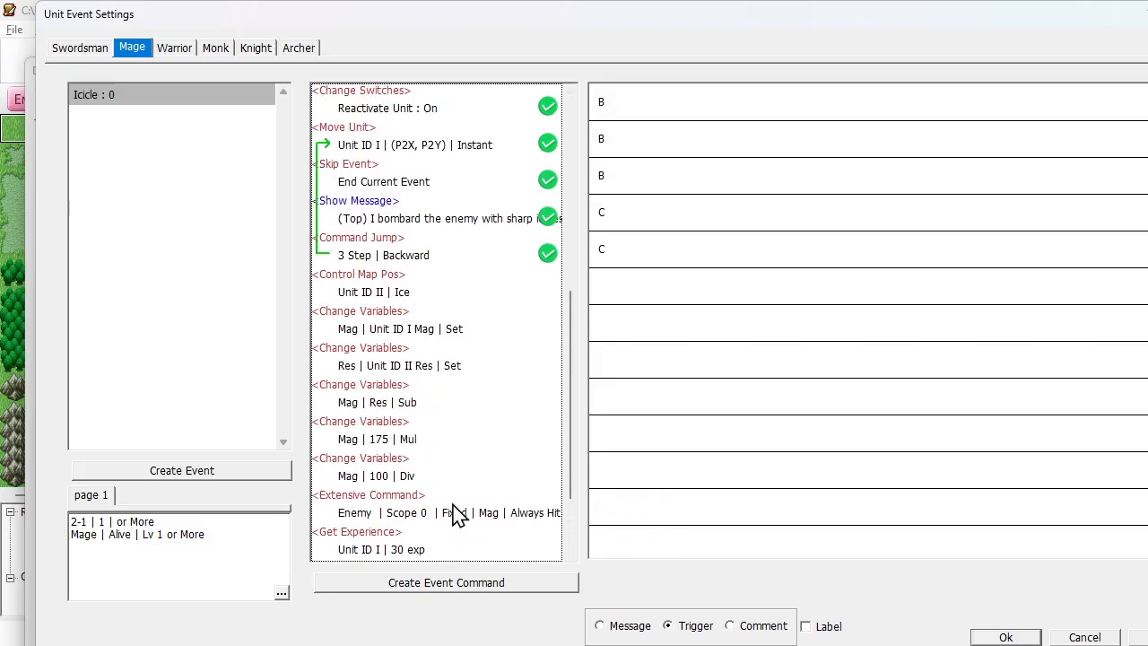
{"action": "left_click", "coordinate": [440, 323]}
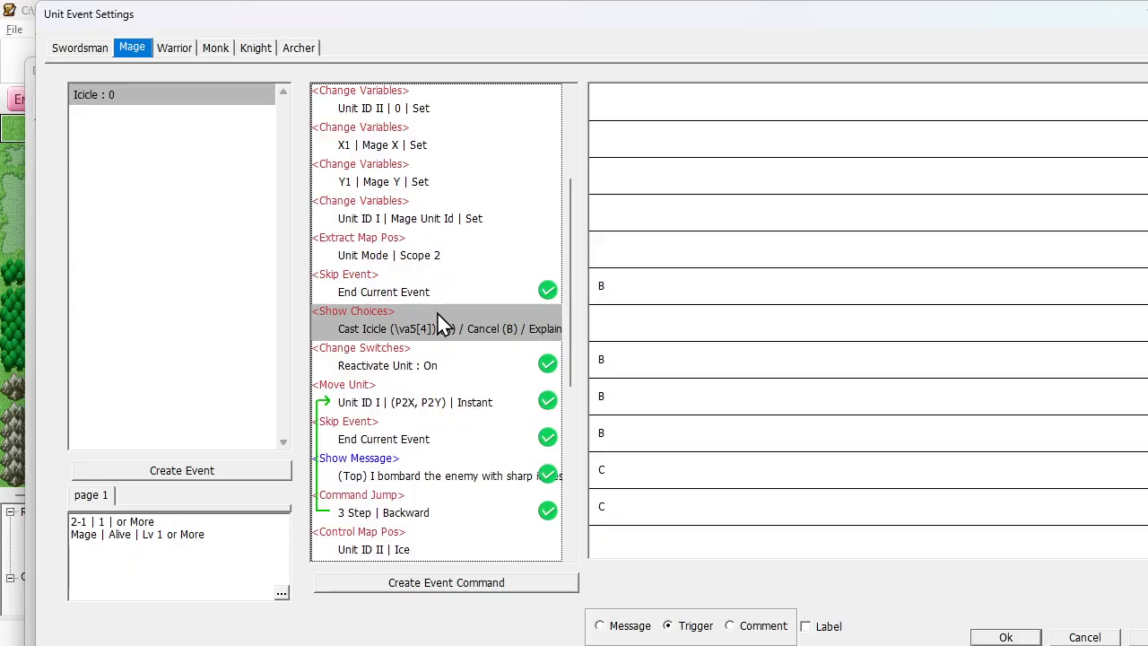
{"action": "double_click", "coordinate": [422, 477]}
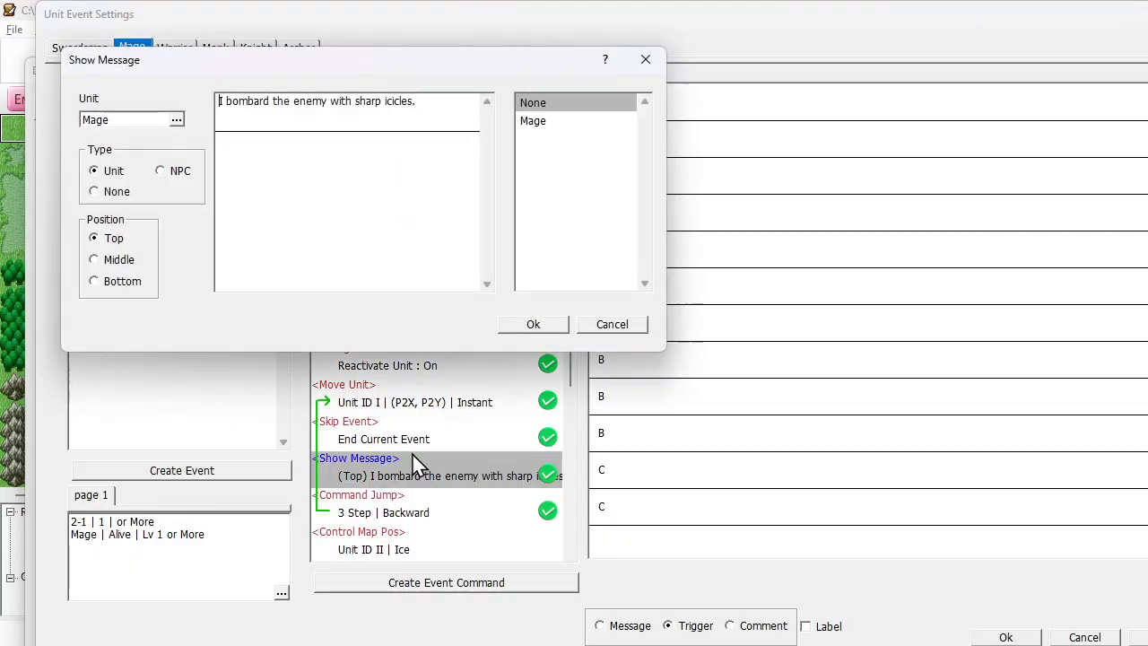
{"action": "left_click", "coordinate": [435, 97]}
{"action": "left_click", "coordinate": [541, 330]}
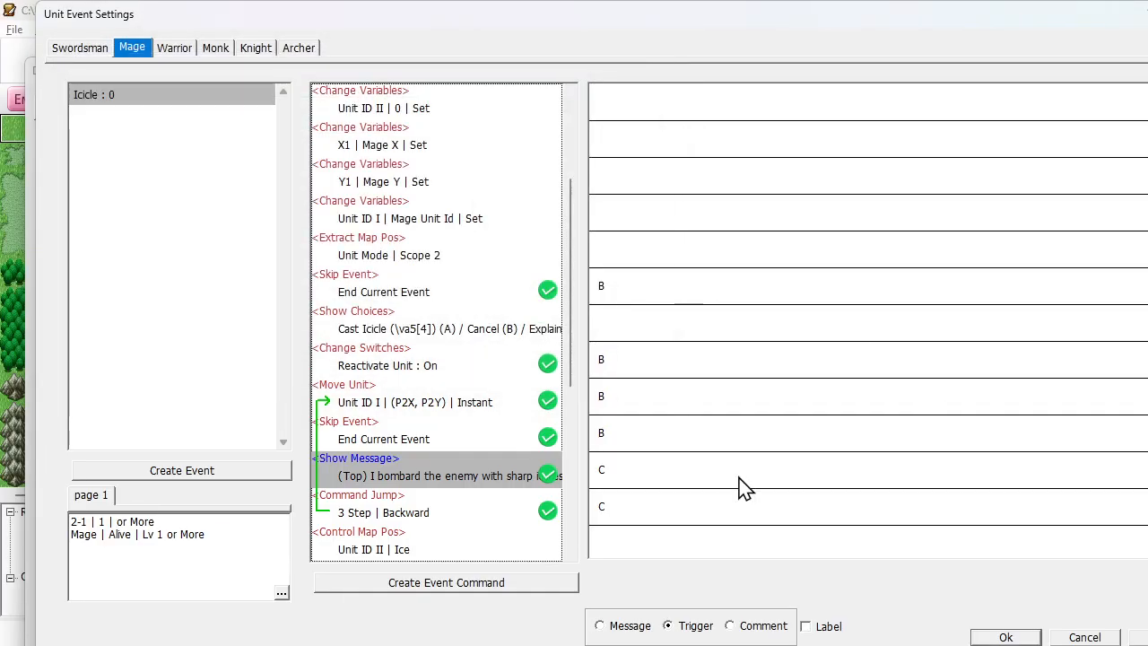
{"action": "left_click", "coordinate": [981, 638]}
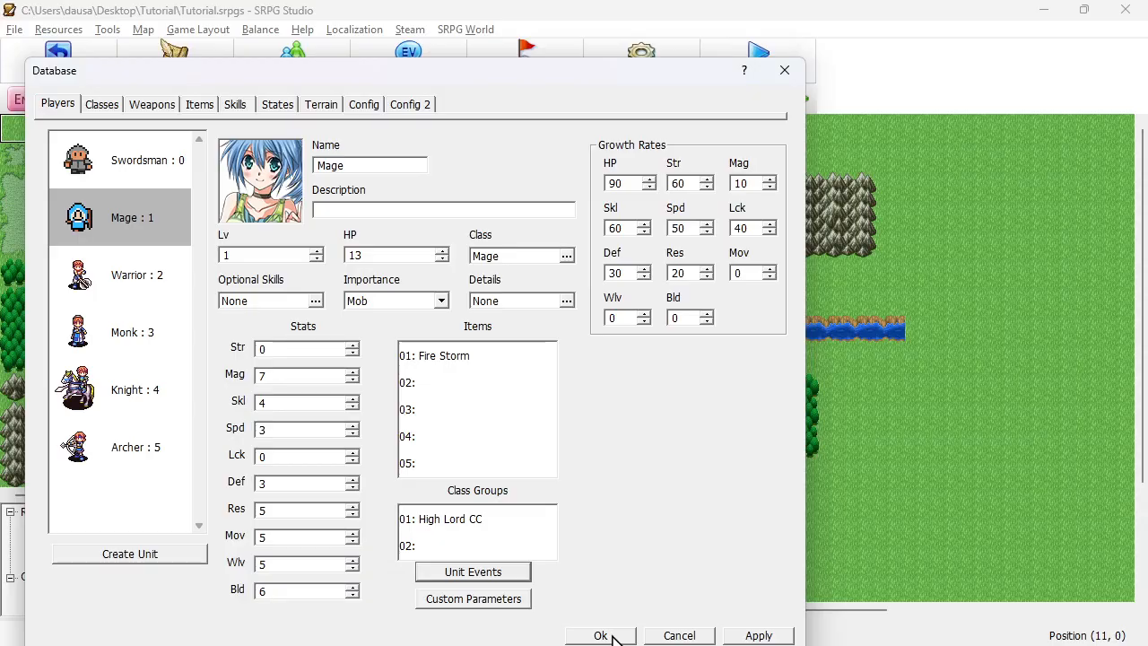
{"action": "left_click", "coordinate": [600, 635]}
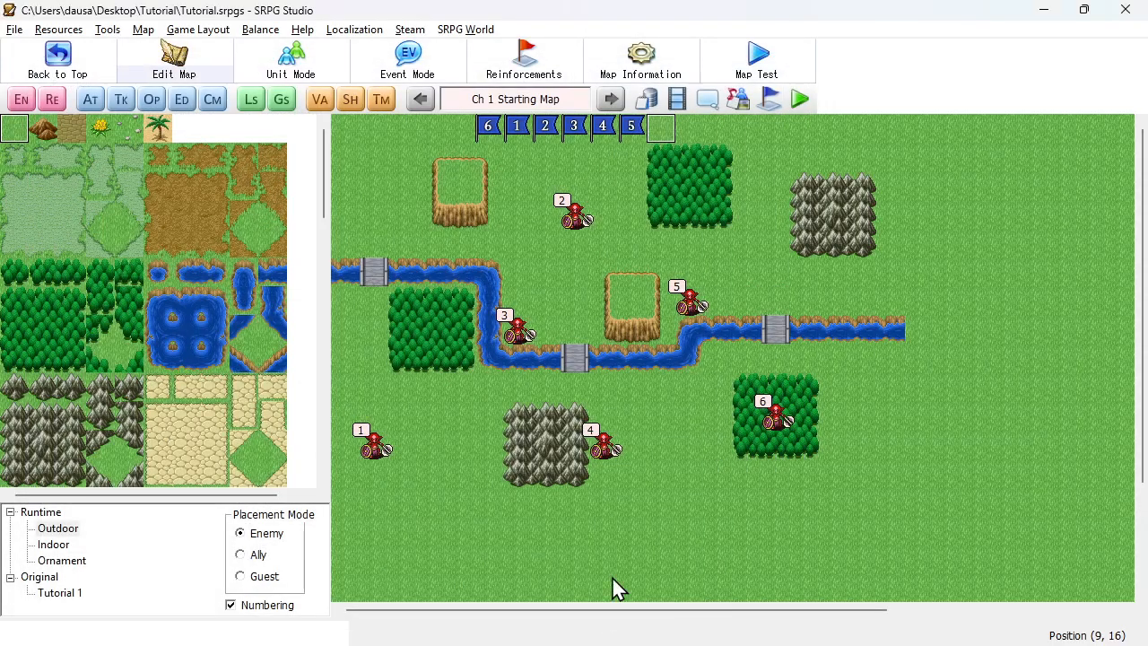
- Launch the game test, start a new game and begin the chapter's fight
{"action": "left_click", "coordinate": [800, 100]}
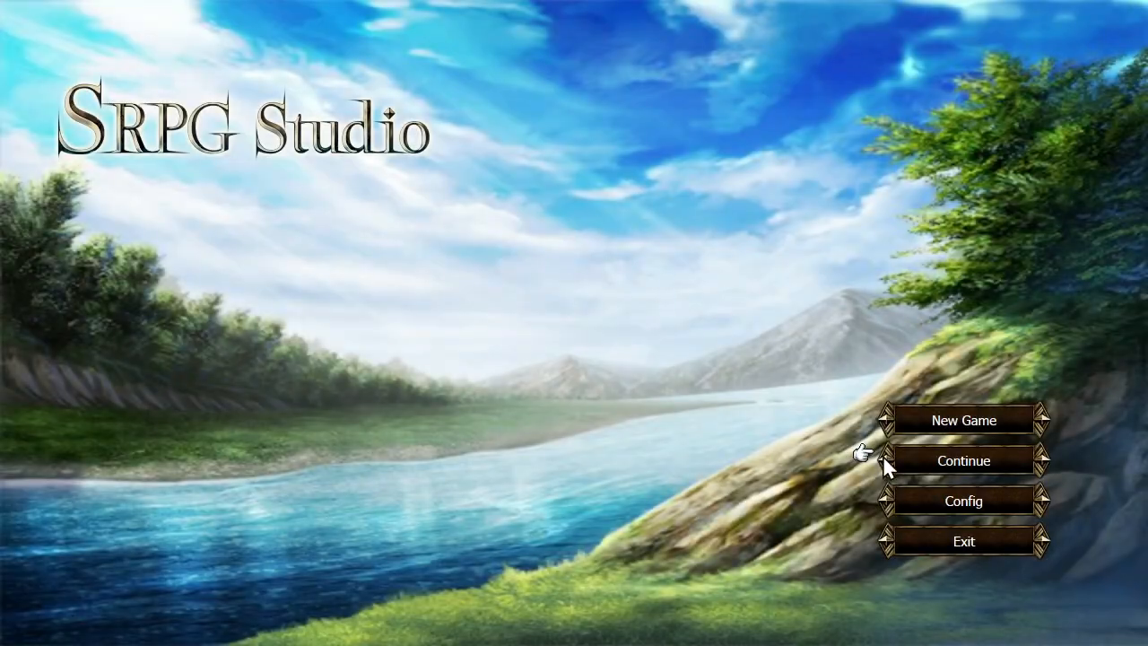
{"action": "left_click", "coordinate": [902, 469]}
{"action": "right_click", "coordinate": [1084, 274]}
{"action": "left_click", "coordinate": [951, 429]}
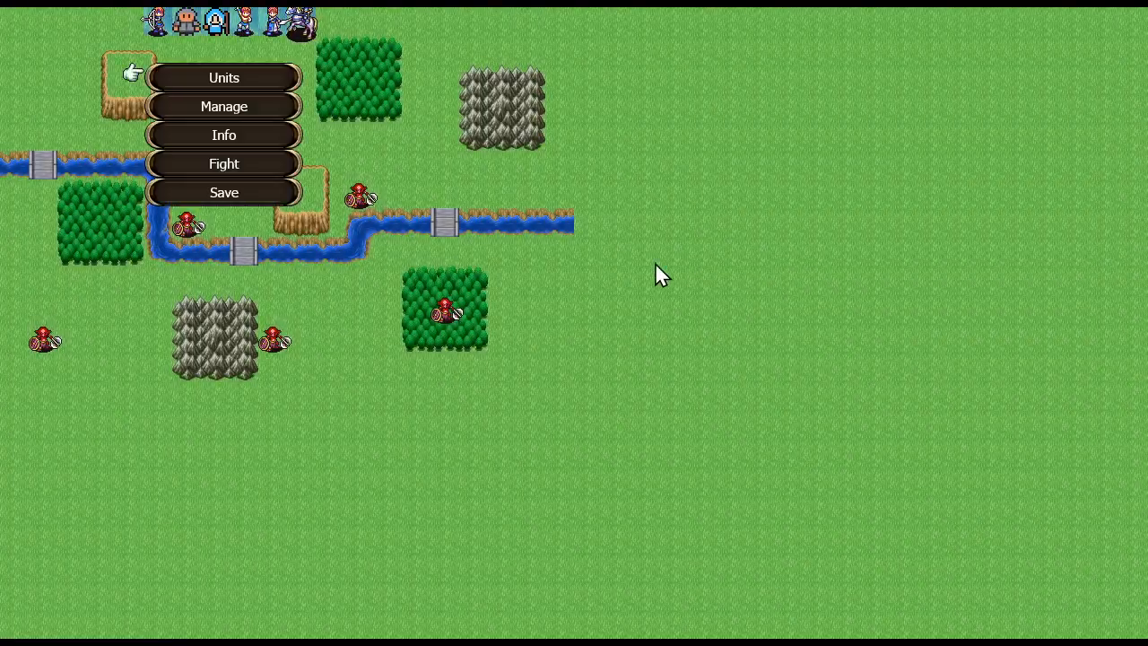
{"action": "left_click", "coordinate": [235, 163]}
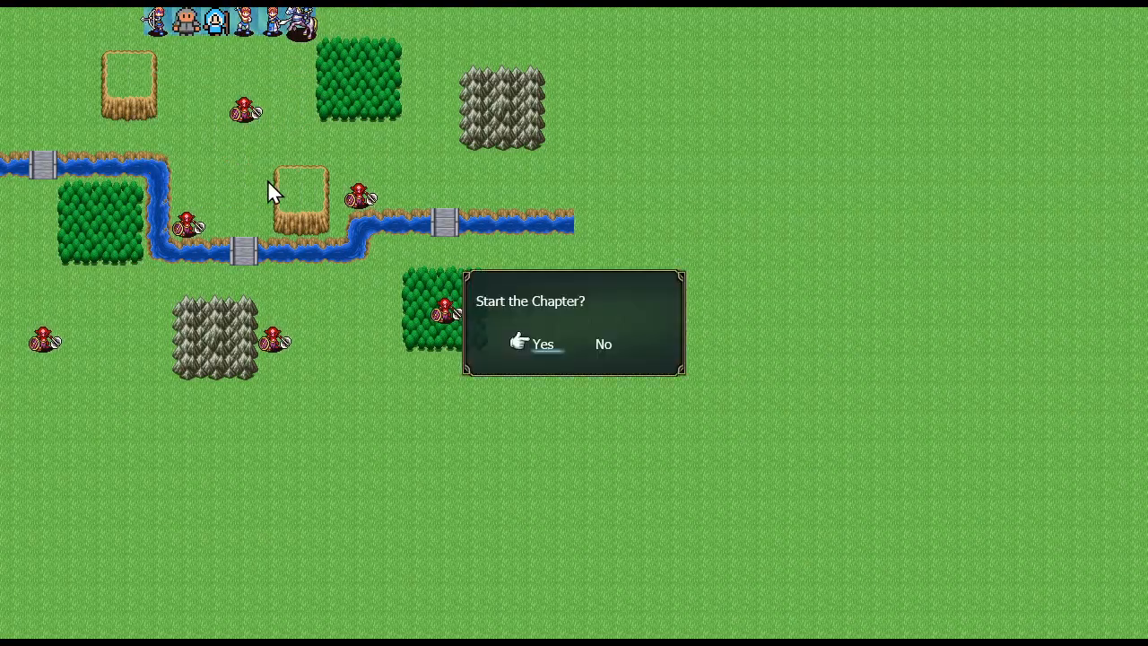
{"action": "left_click", "coordinate": [531, 343]}
- Move the Mage beside the nearest enemy to check its commands for Icicle, and cancel the move
{"action": "left_click", "coordinate": [220, 26]}
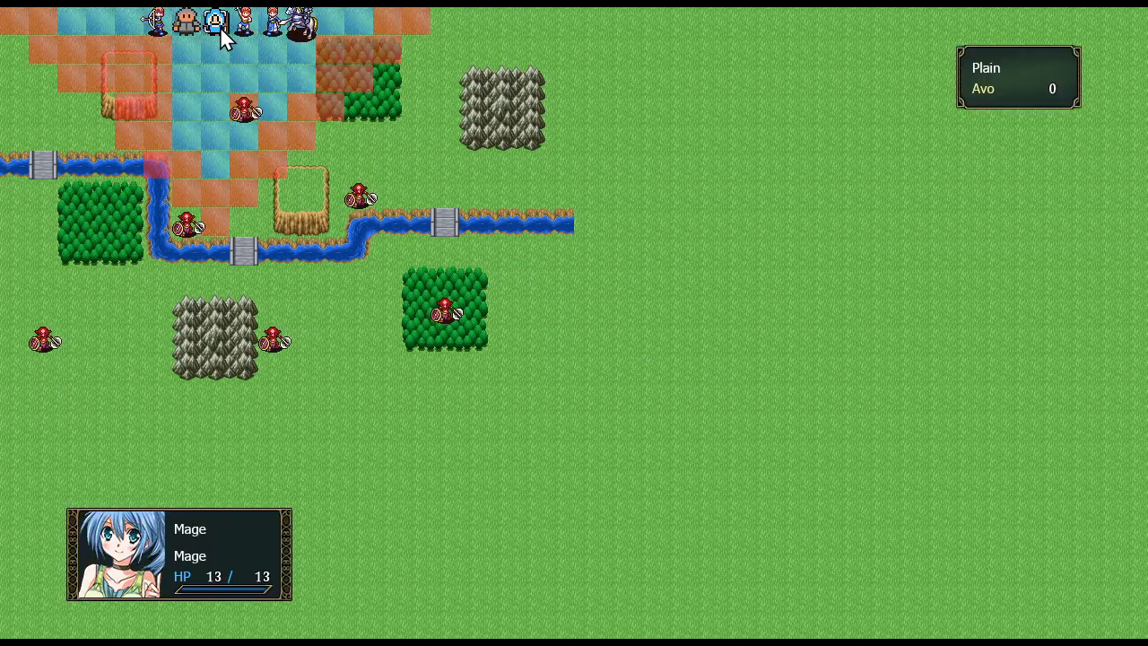
{"action": "left_click", "coordinate": [221, 76]}
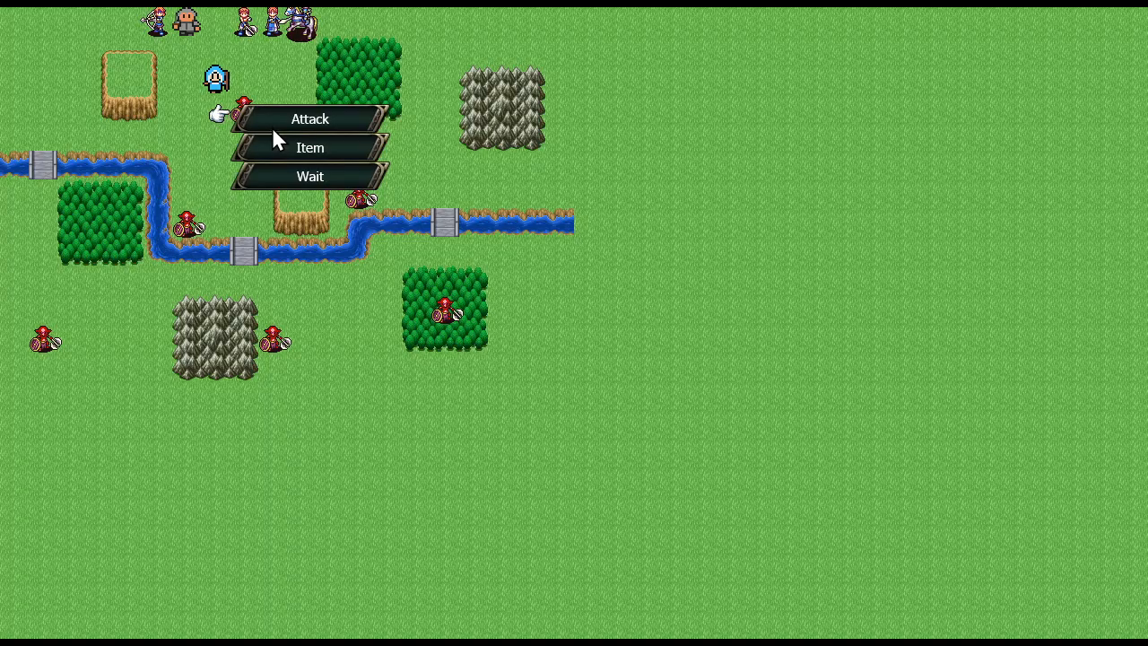
{"action": "right_click", "coordinate": [307, 76]}
{"action": "right_click", "coordinate": [305, 79]}
{"action": "right_click", "coordinate": [302, 87]}
- Dismiss the map commands and quit the game test to return to the editor
{"action": "left_click", "coordinate": [300, 86]}
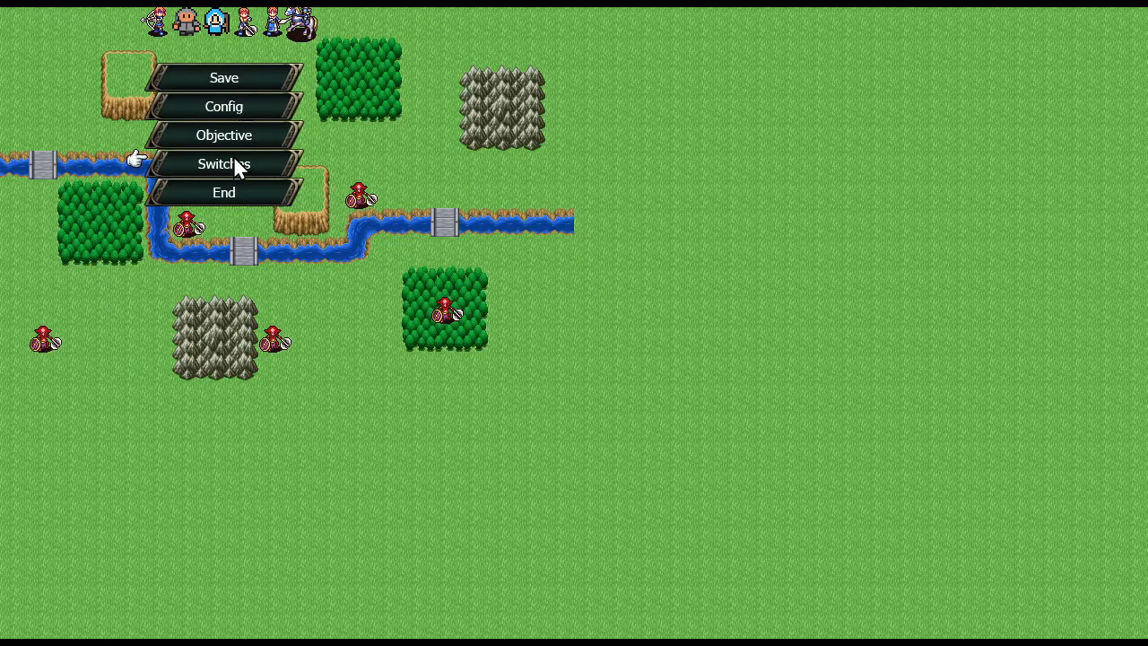
{"action": "right_click", "coordinate": [341, 131]}
{"action": "key", "text": "Escape"}
{"action": "key", "text": "Left"}
{"action": "key", "text": "Return"}
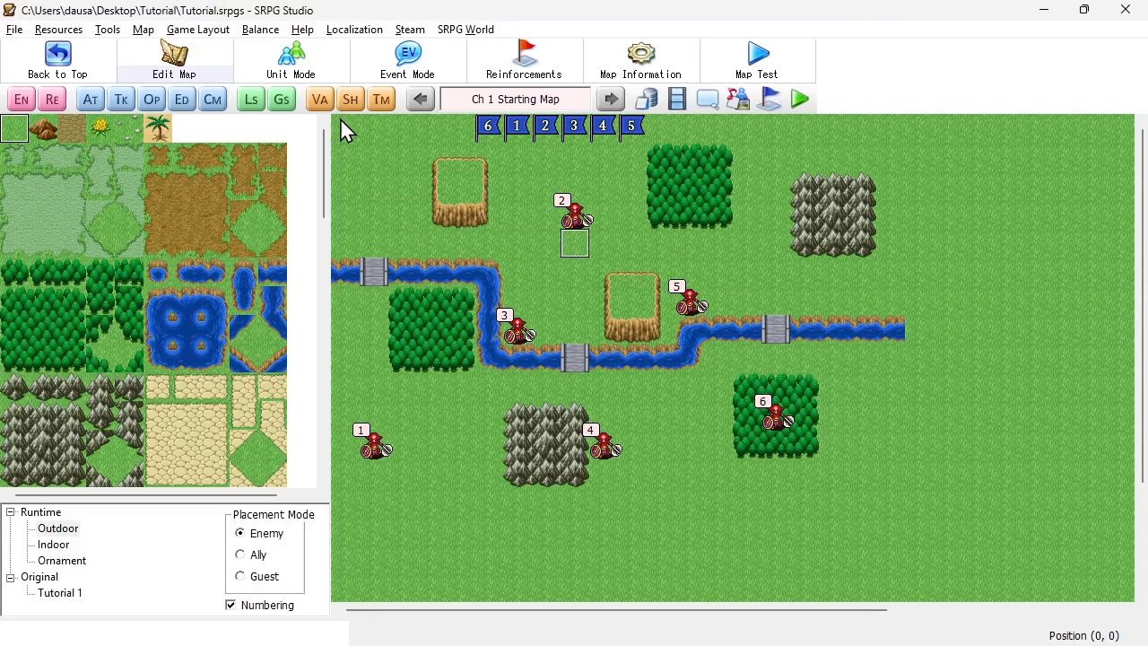
- Review the variable and event state commands of the map's Set Starting Abilities auto event, and close the event settings
{"action": "left_click", "coordinate": [89, 106]}
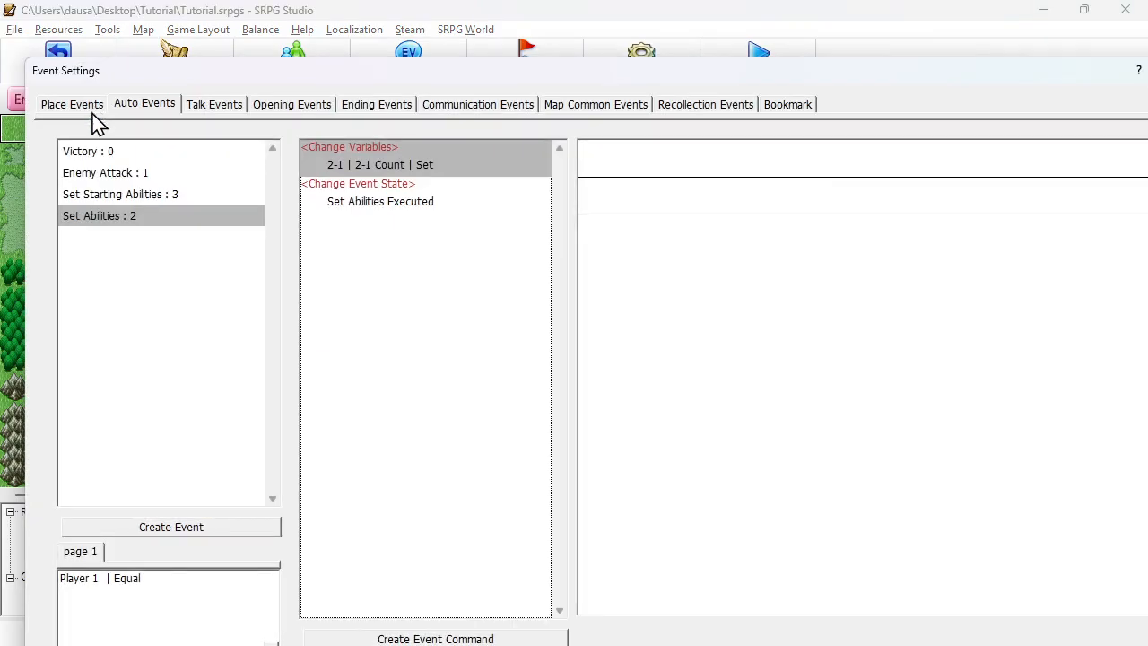
{"action": "left_click", "coordinate": [116, 197]}
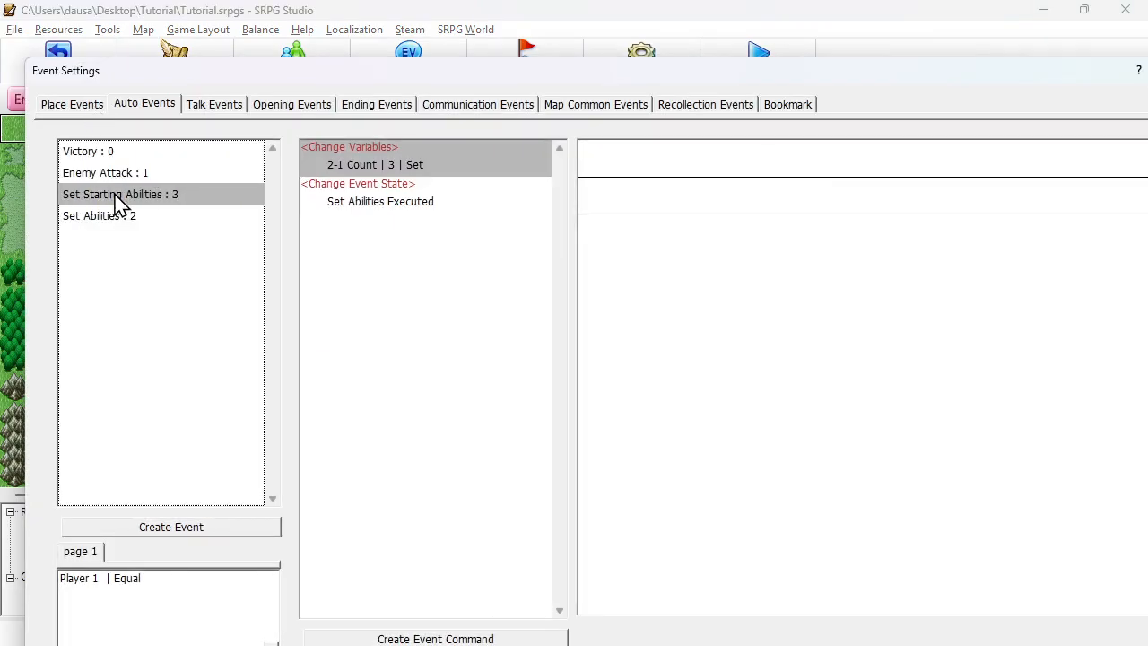
{"action": "left_click", "coordinate": [355, 170]}
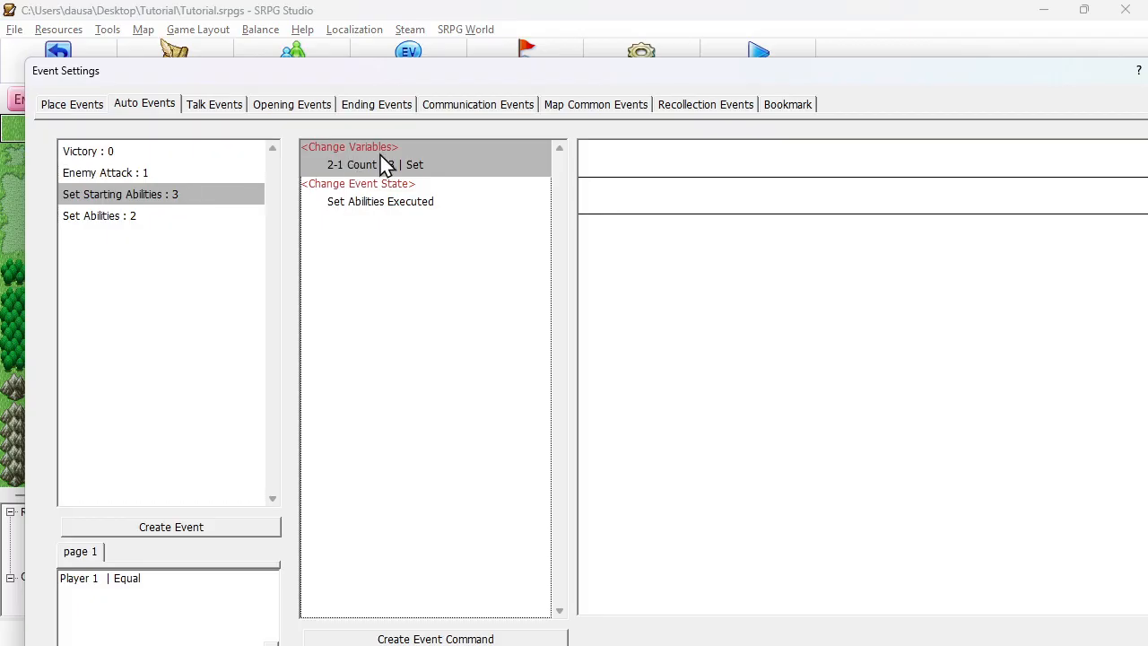
{"action": "left_click_drag", "start_coordinate": [381, 74], "coordinate": [356, 33]}
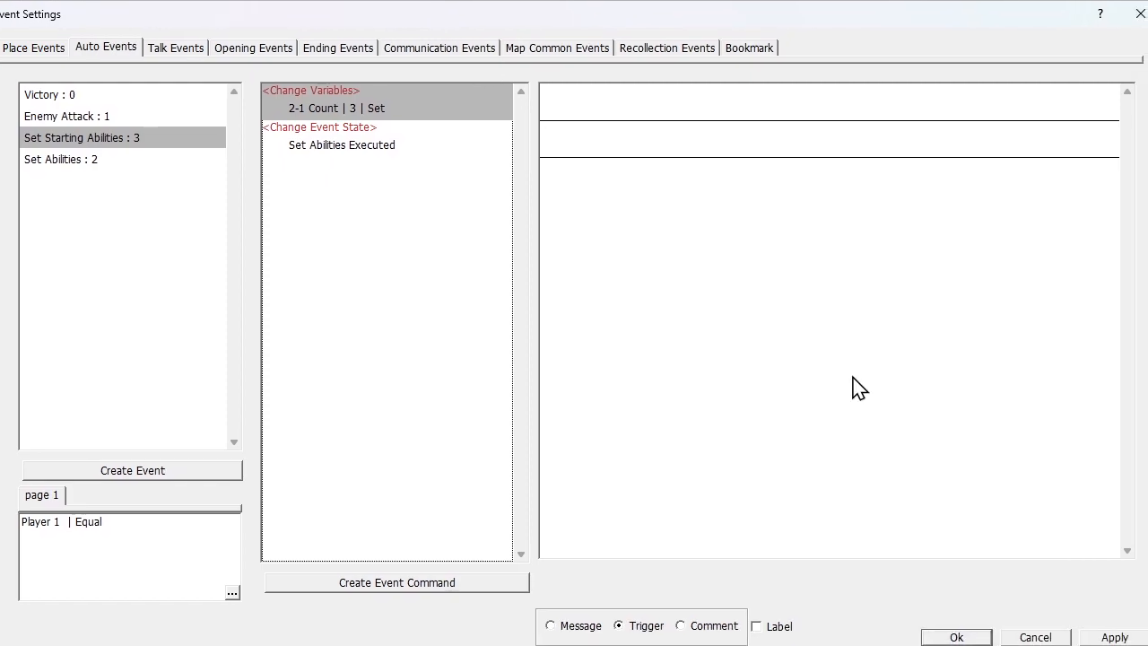
{"action": "left_click", "coordinate": [985, 637]}
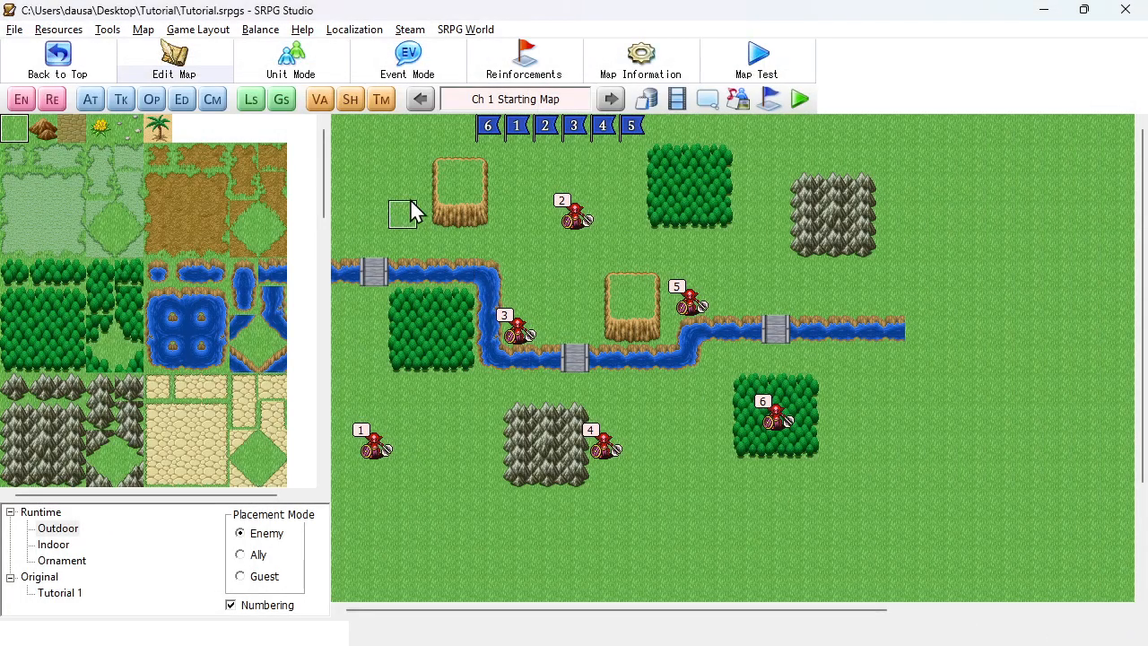
{"action": "left_click", "coordinate": [199, 29]}
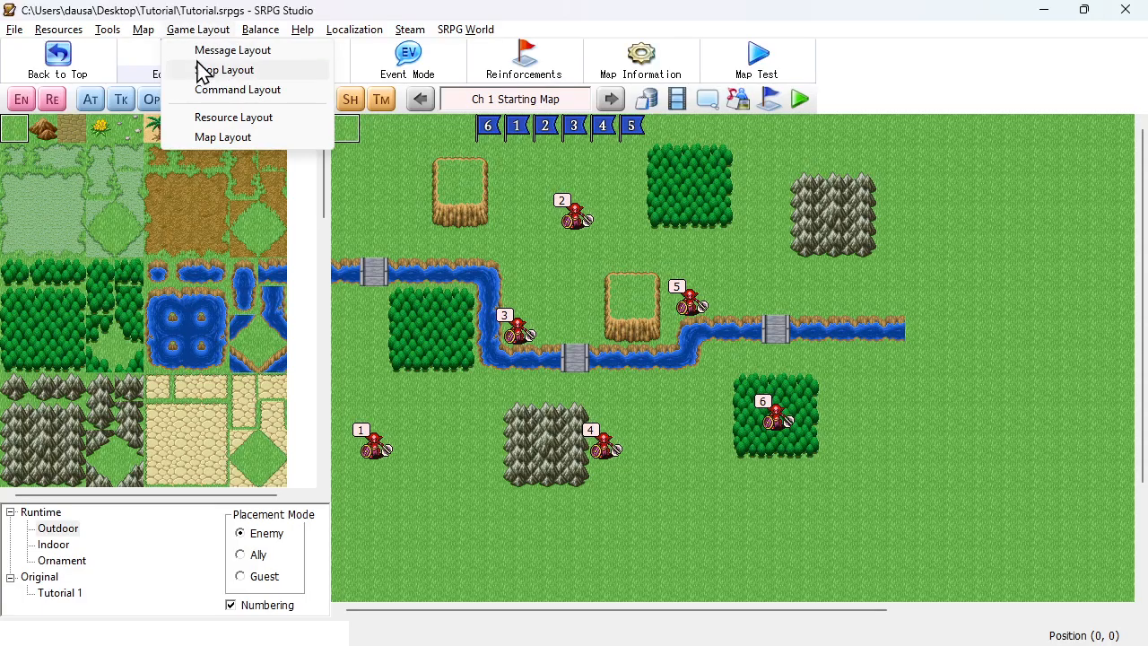
{"action": "mouse_move", "coordinate": [144, 31]}
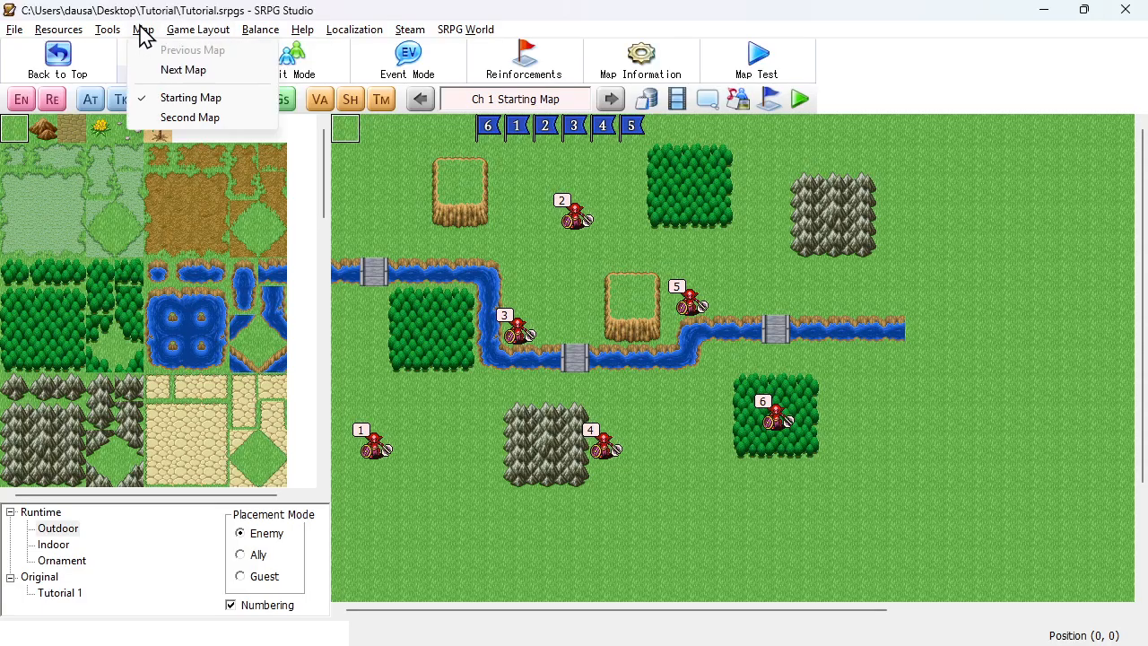
{"action": "mouse_move", "coordinate": [104, 34]}
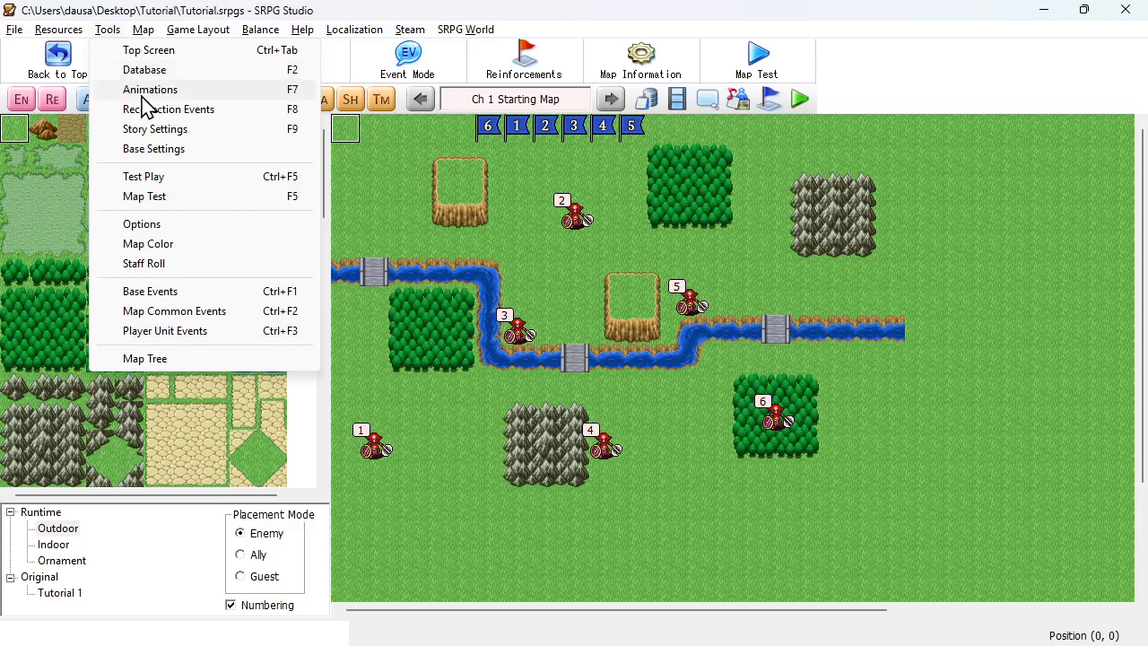
{"action": "mouse_move", "coordinate": [199, 30]}
{"action": "left_click", "coordinate": [204, 52]}
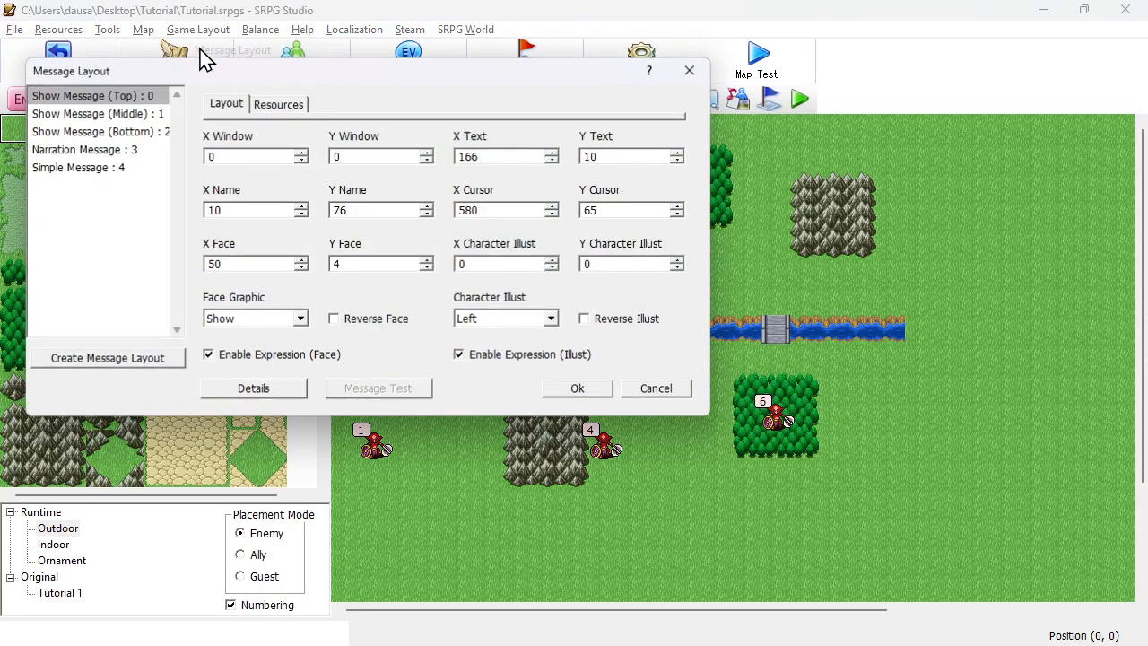
{"action": "left_click", "coordinate": [592, 394]}
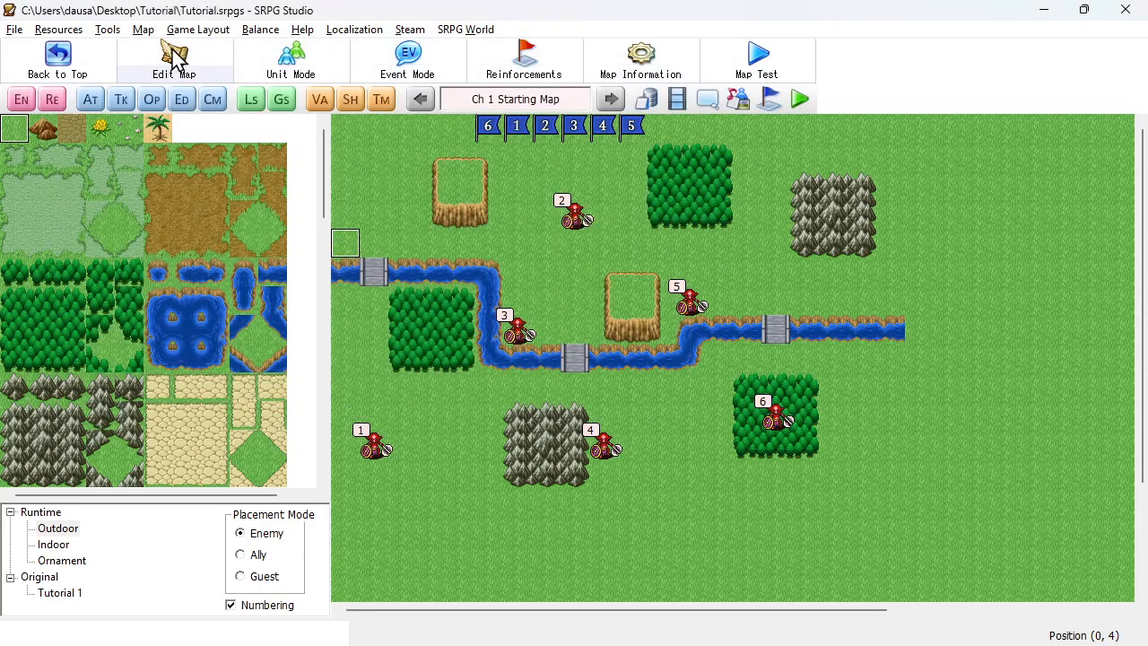
- Set the Variables entry of the map commands to Always Display Data in the command layout
{"action": "left_click", "coordinate": [196, 30]}
{"action": "left_click", "coordinate": [208, 91]}
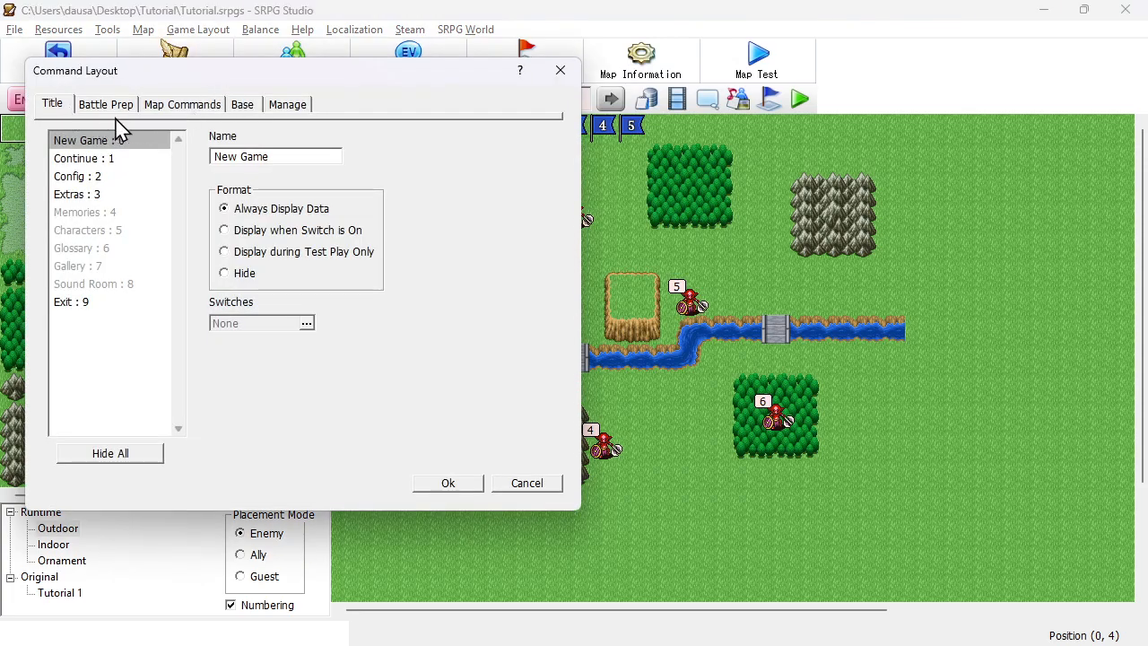
{"action": "left_click", "coordinate": [188, 112]}
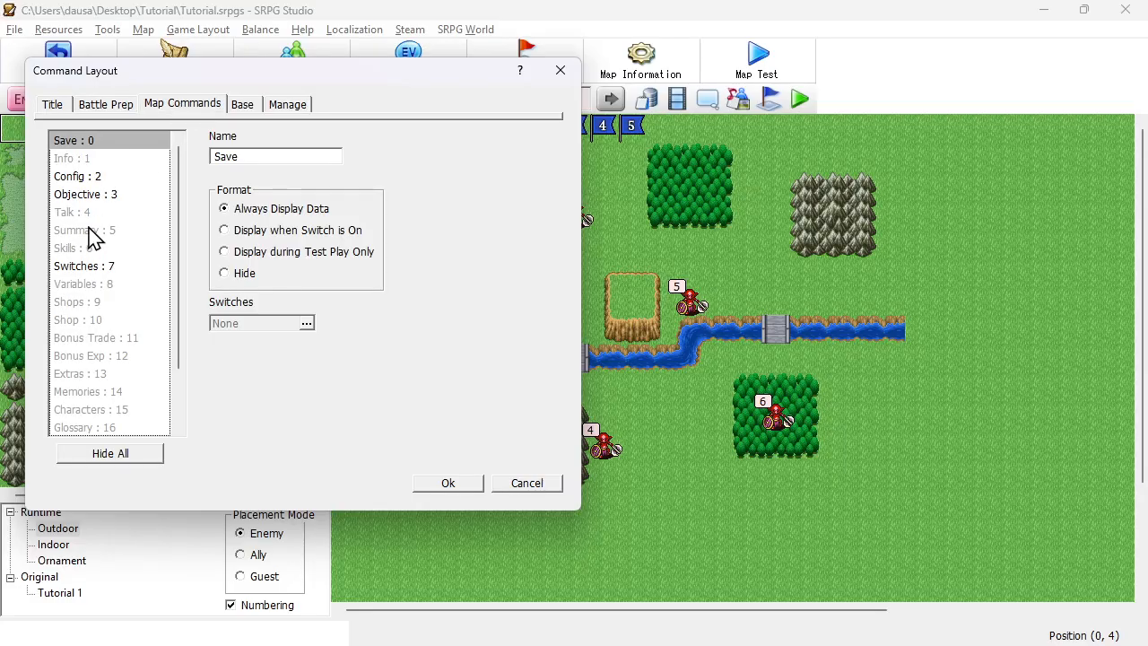
{"action": "left_click", "coordinate": [89, 284]}
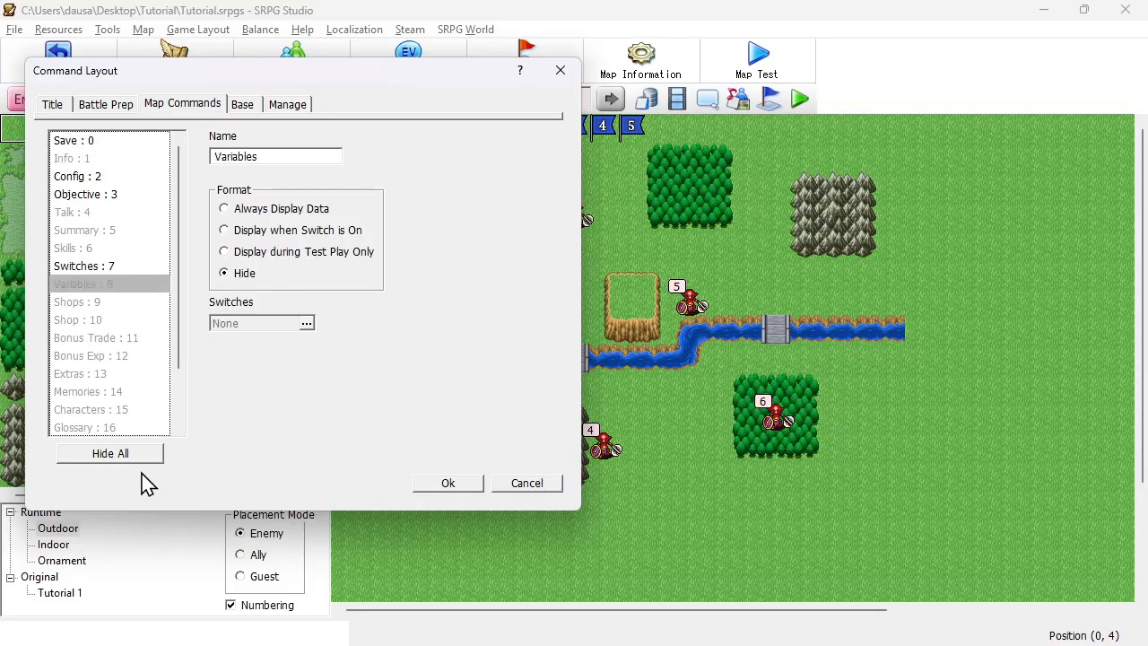
{"action": "left_click", "coordinate": [225, 209]}
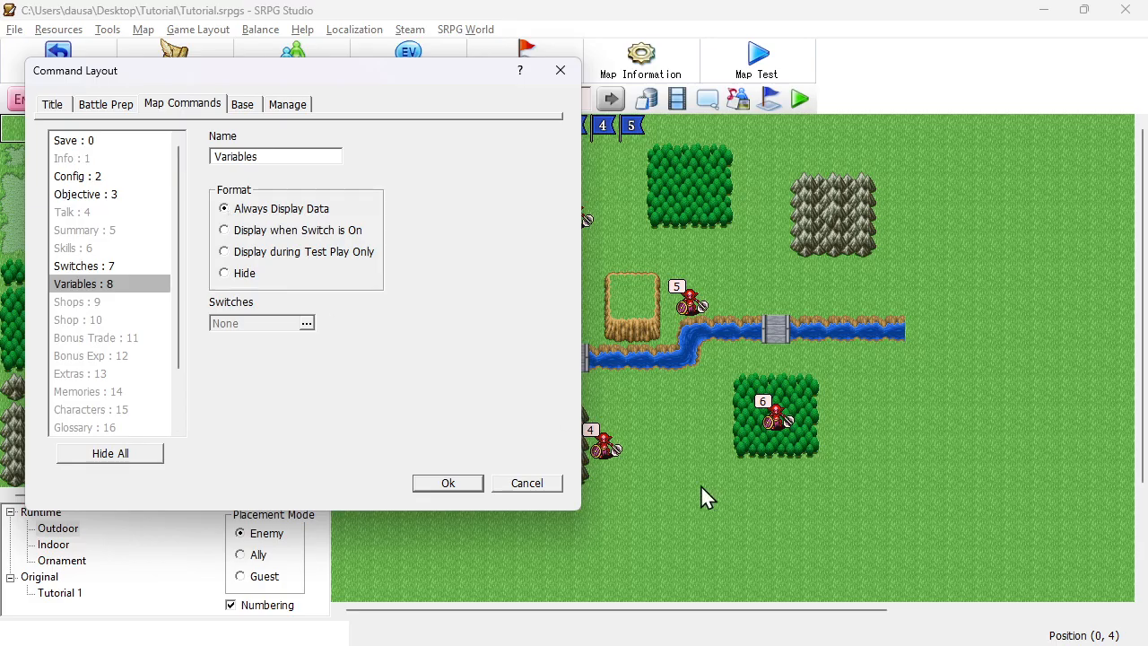
{"action": "left_click", "coordinate": [466, 487]}
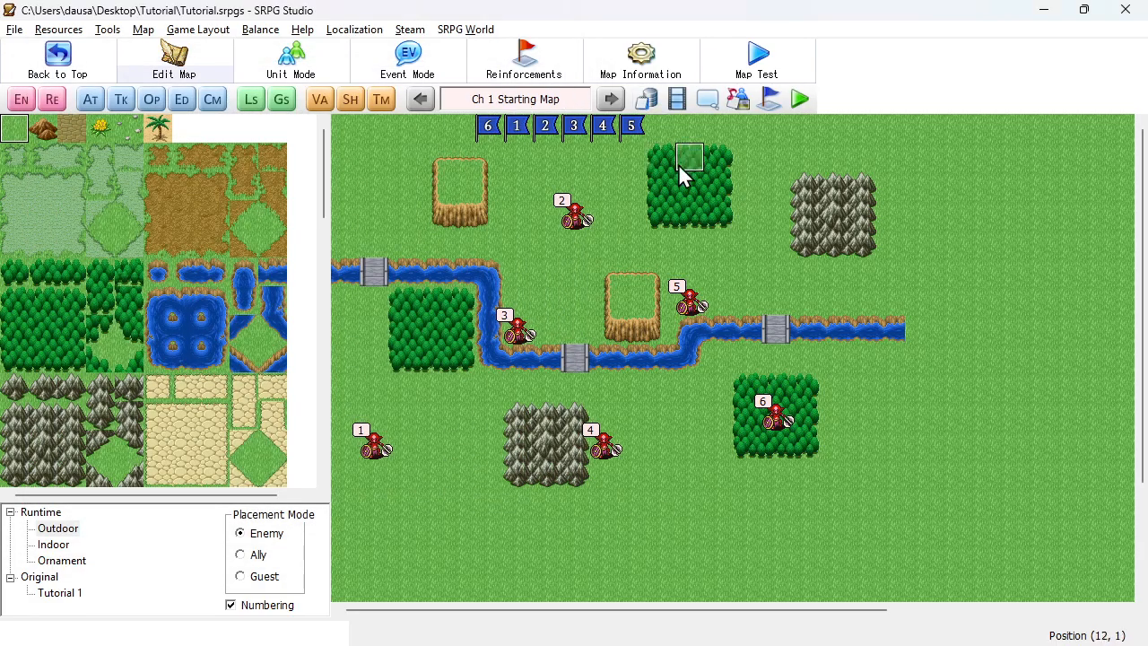
- Launch the game test, start a new game instead of loading a save, and start the chapter's fight
{"action": "left_click", "coordinate": [799, 100]}
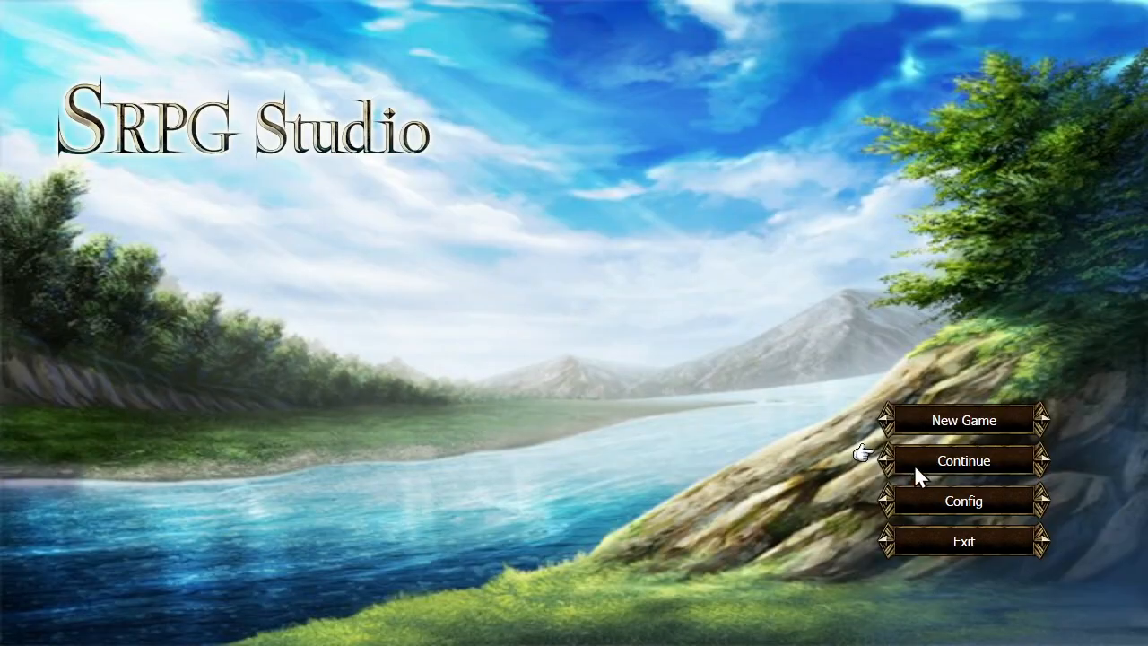
{"action": "left_click", "coordinate": [914, 464]}
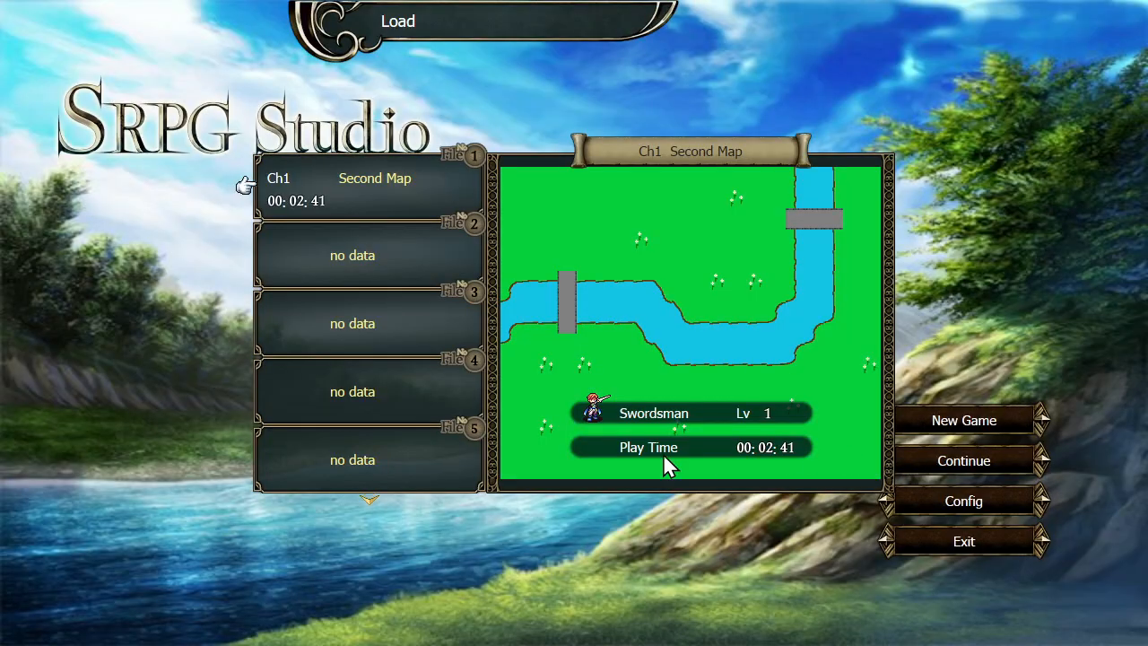
{"action": "right_click", "coordinate": [579, 343]}
{"action": "left_click", "coordinate": [883, 416]}
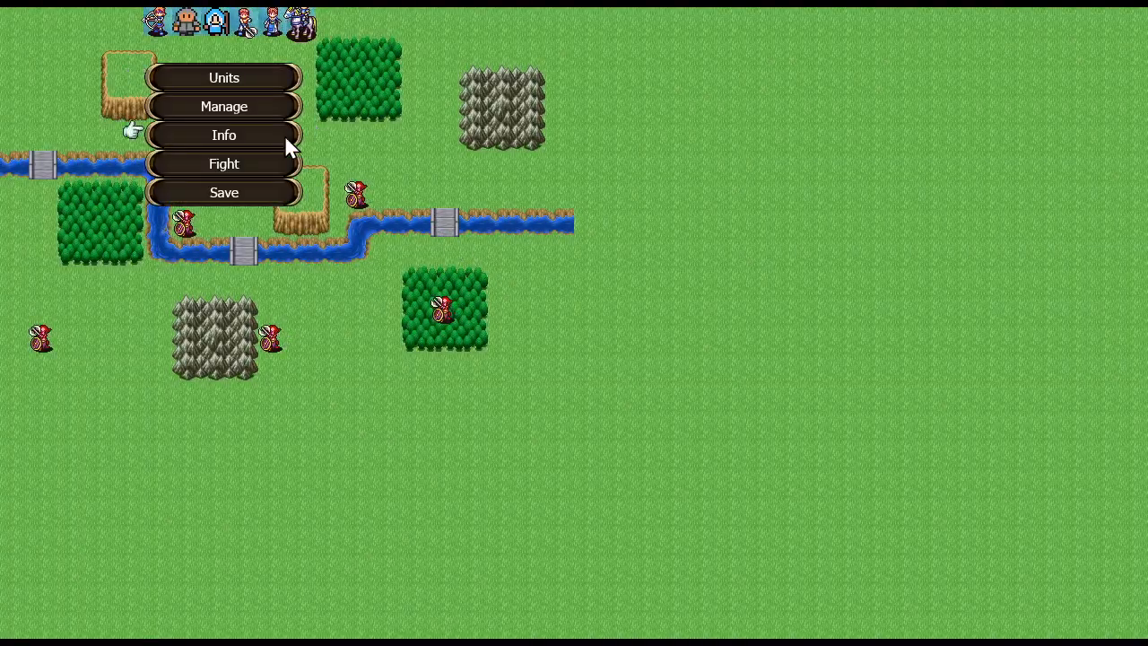
{"action": "left_click", "coordinate": [266, 160]}
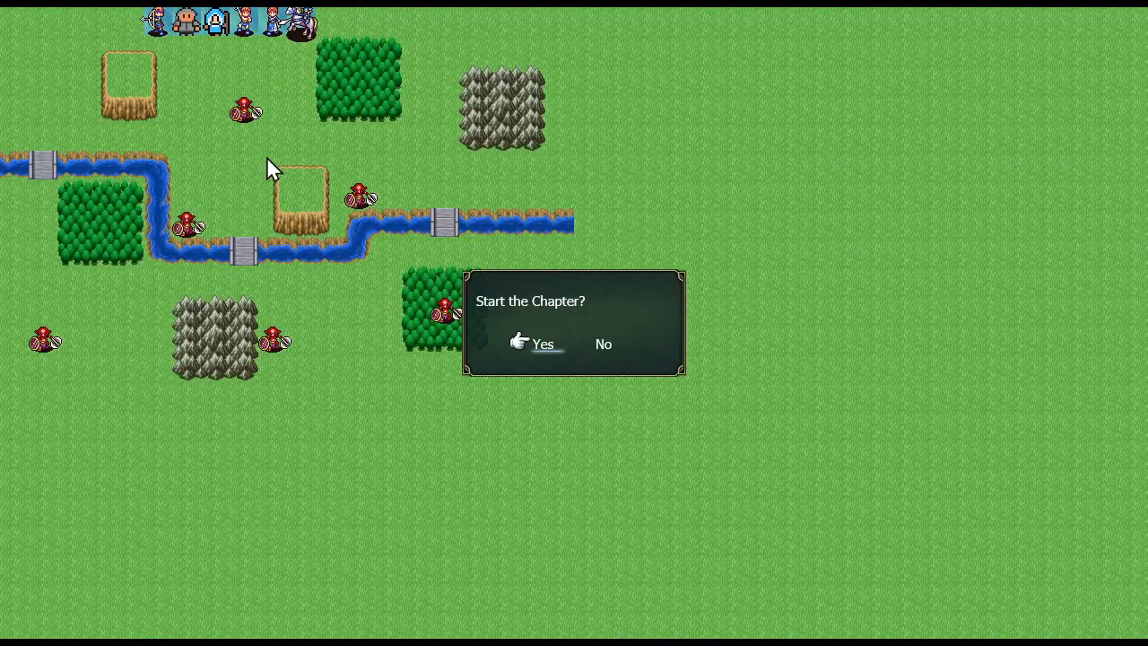
{"action": "left_click", "coordinate": [555, 347]}
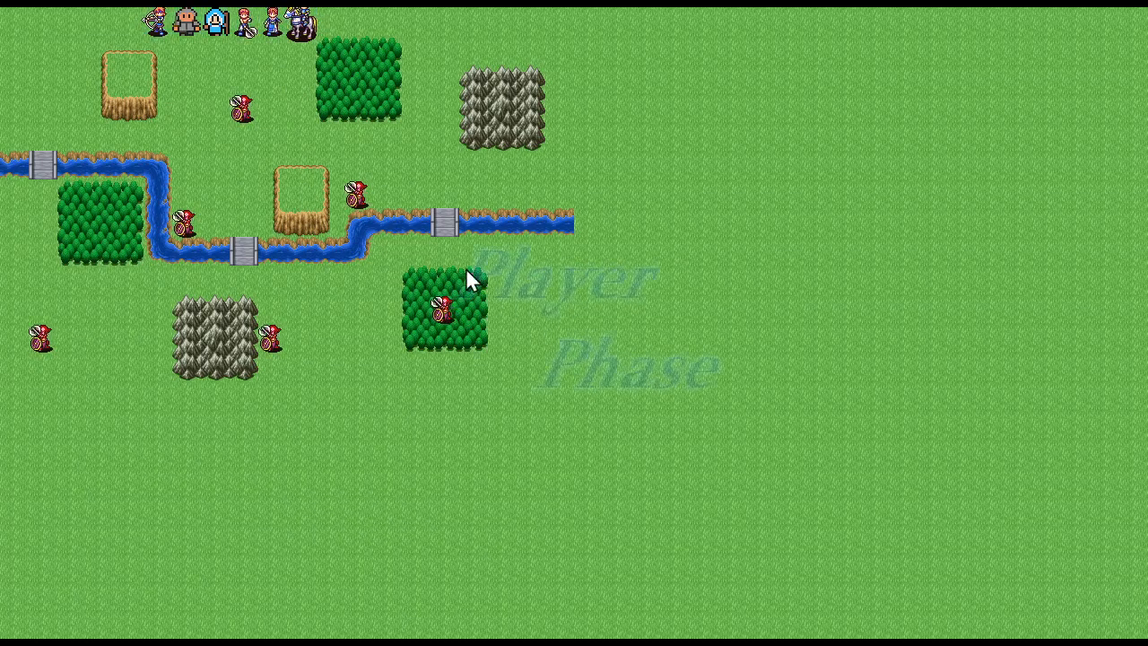
- Check the ability variables on the in-game Variables screen, and quit the game test
{"action": "right_click", "coordinate": [286, 112]}
{"action": "left_click", "coordinate": [242, 192]}
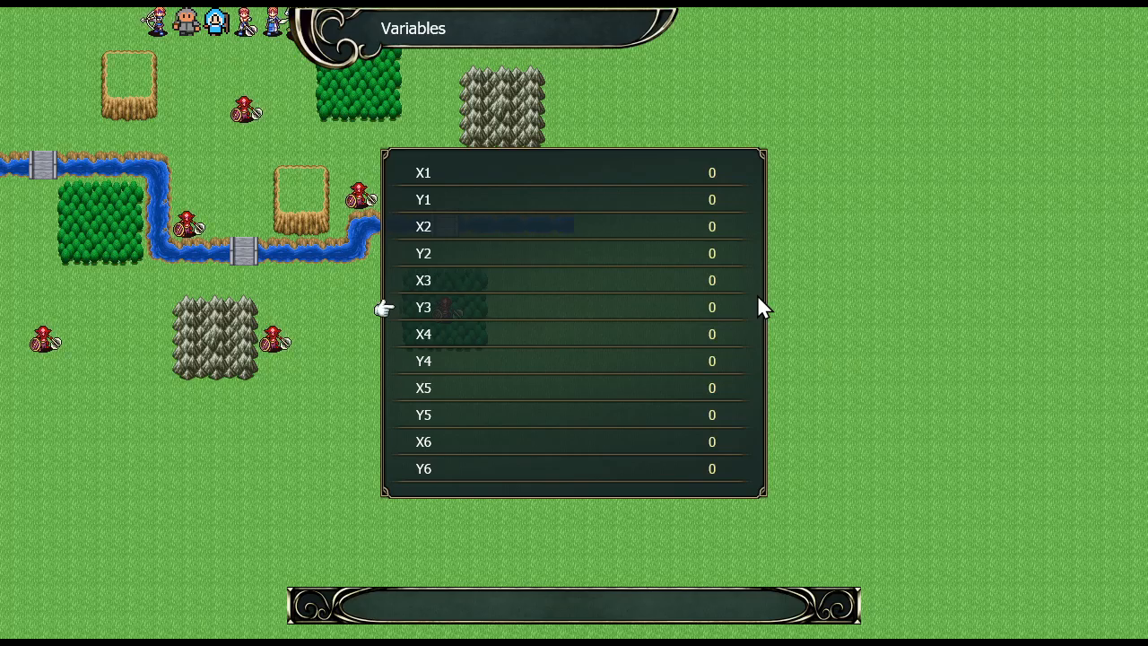
{"action": "key", "text": "Right"}
{"action": "key", "text": "Right"}
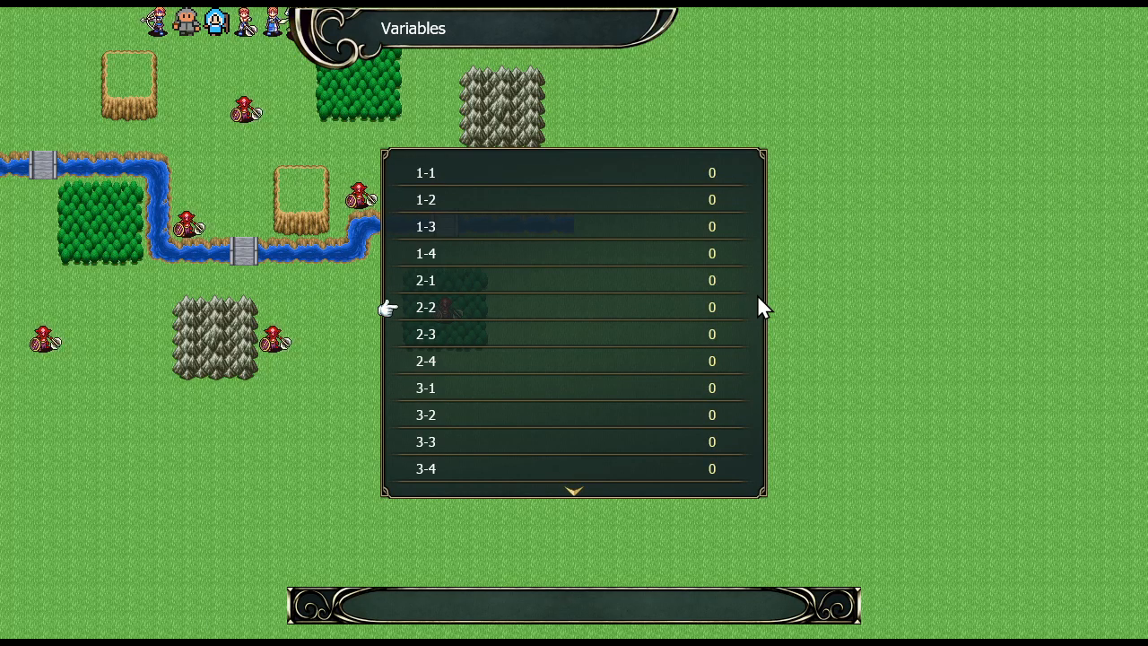
{"action": "key", "text": "Up"}
{"action": "key", "text": "Escape"}
{"action": "key", "text": "Left"}
{"action": "key", "text": "Return"}
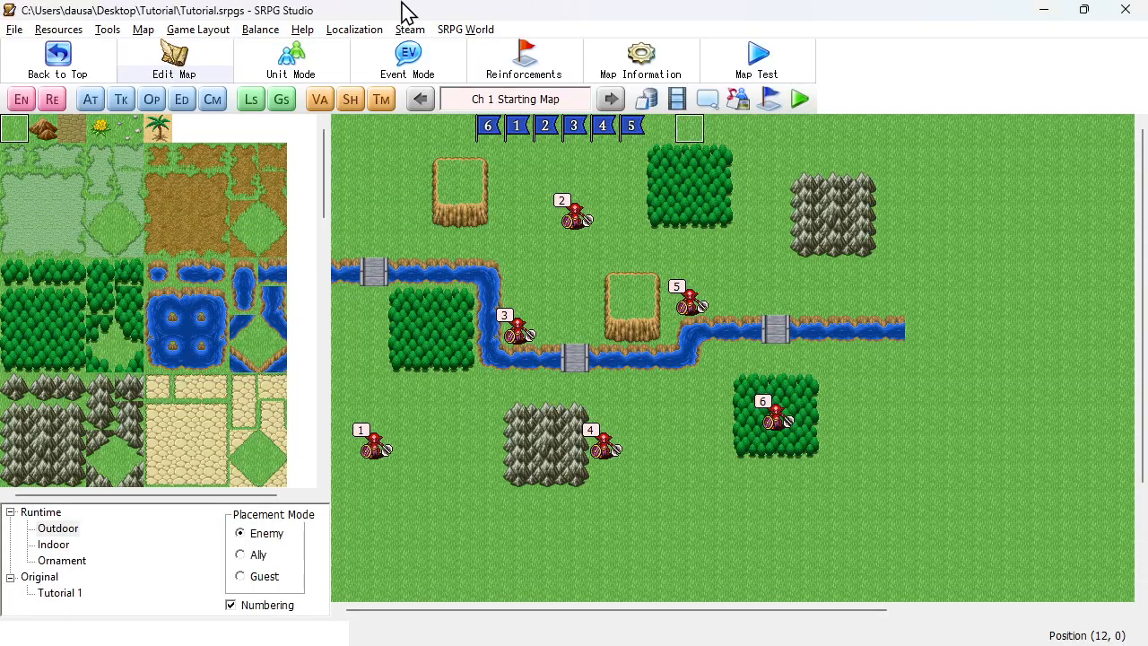
- Compare the Set Starting Abilities and Set Abilities auto events, and check the turn condition of Set Starting Abilities
{"action": "left_click", "coordinate": [90, 104]}
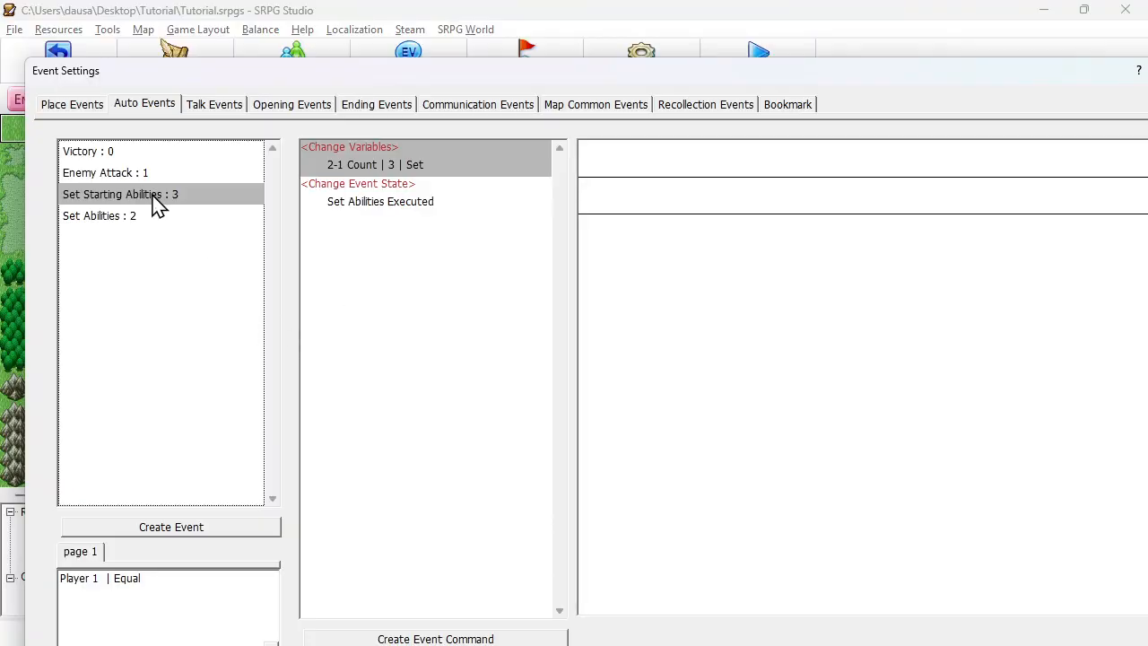
{"action": "left_click", "coordinate": [115, 224]}
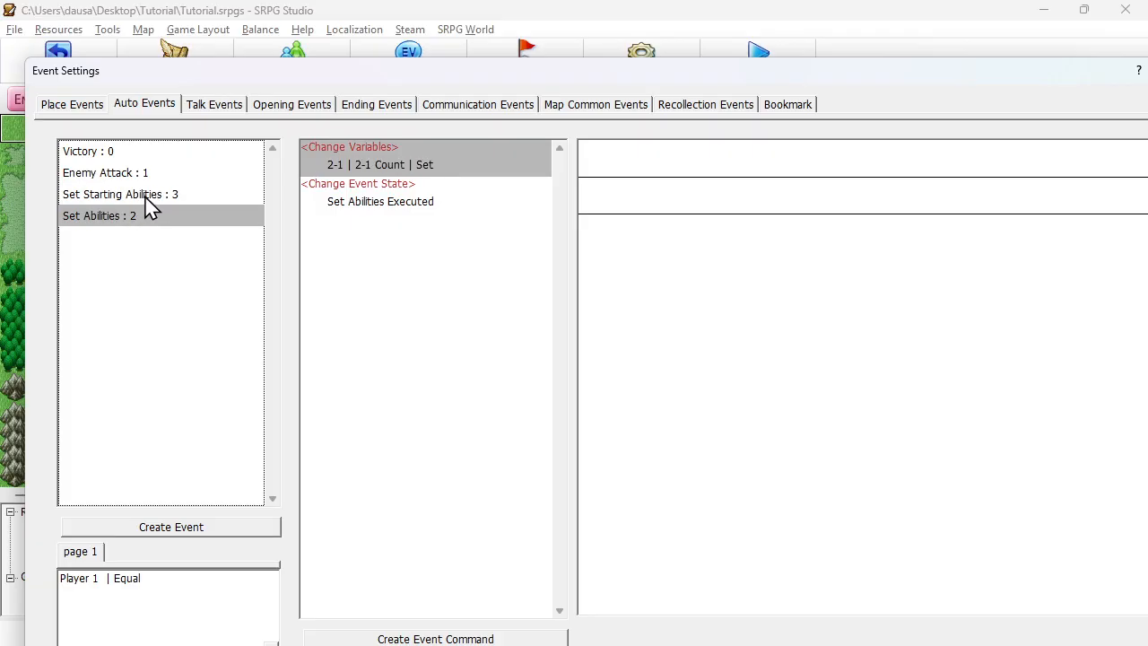
{"action": "left_click", "coordinate": [150, 206]}
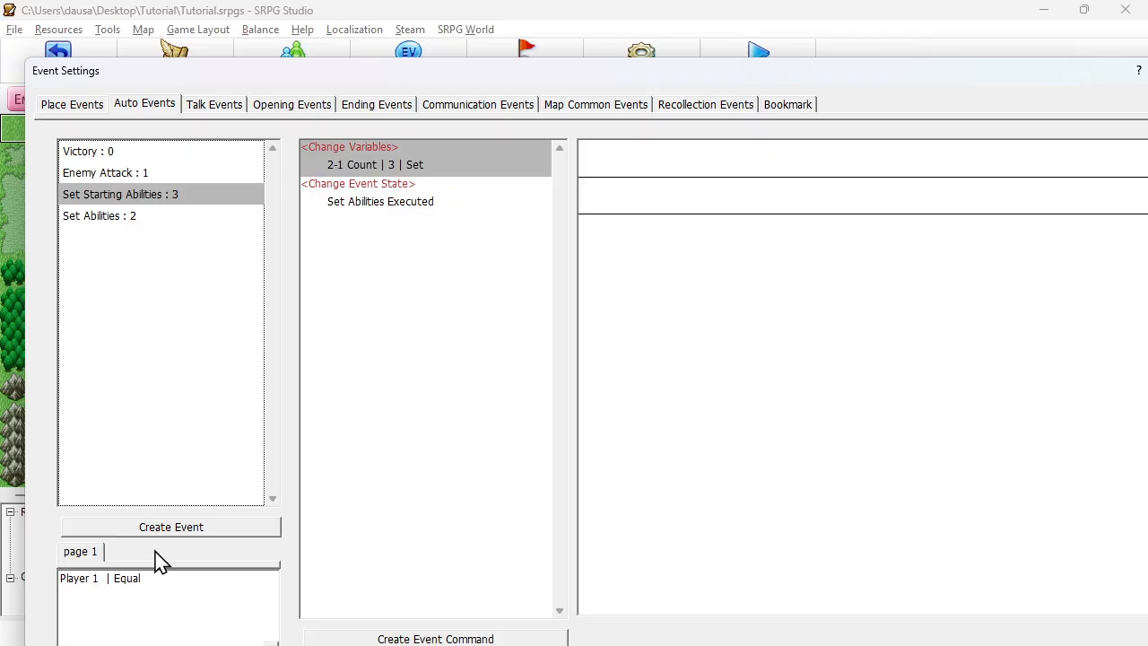
{"action": "double_click", "coordinate": [126, 589]}
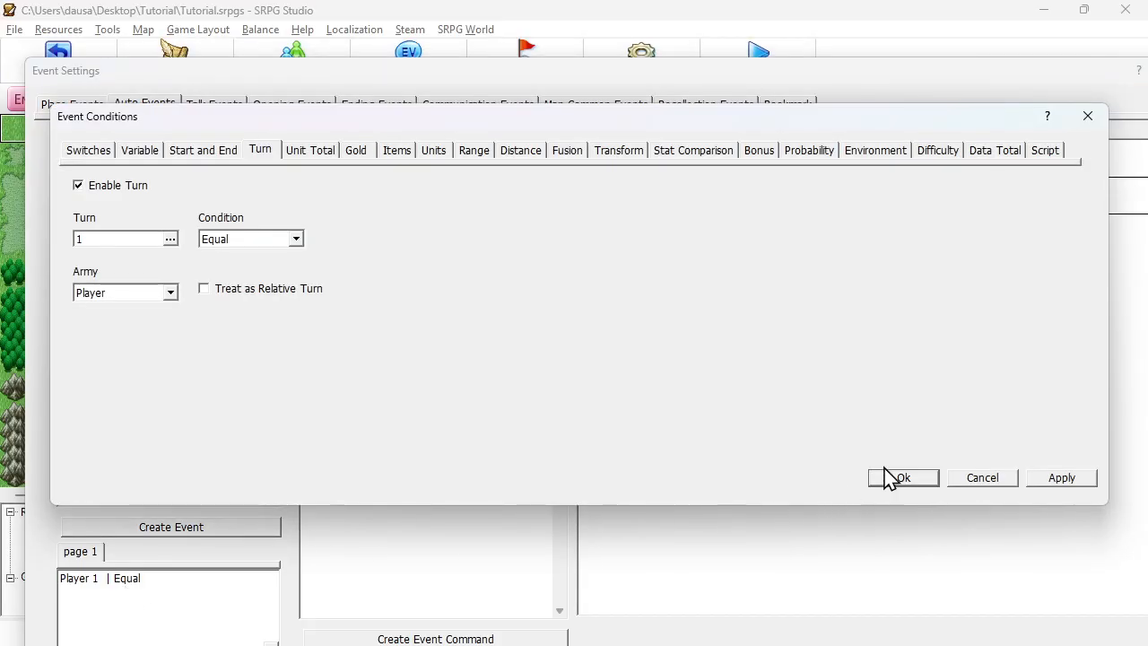
{"action": "left_click", "coordinate": [903, 478]}
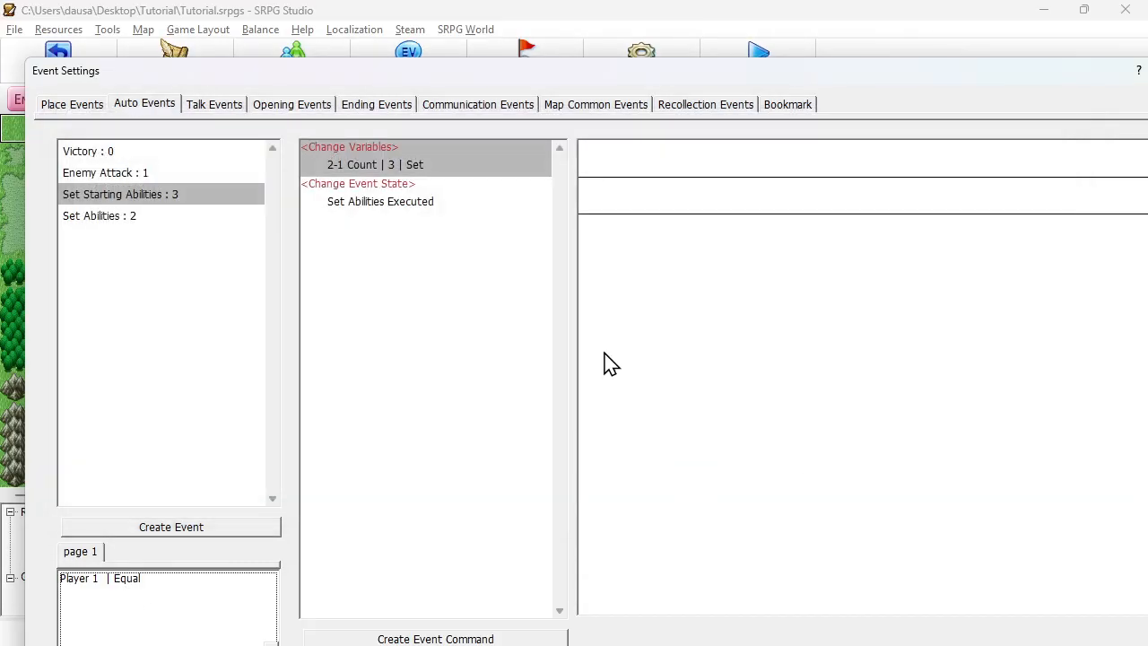
- Change the Set Abilities event state to Free in the Set Starting Abilities event's Change Event State command
{"action": "left_click", "coordinate": [380, 164]}
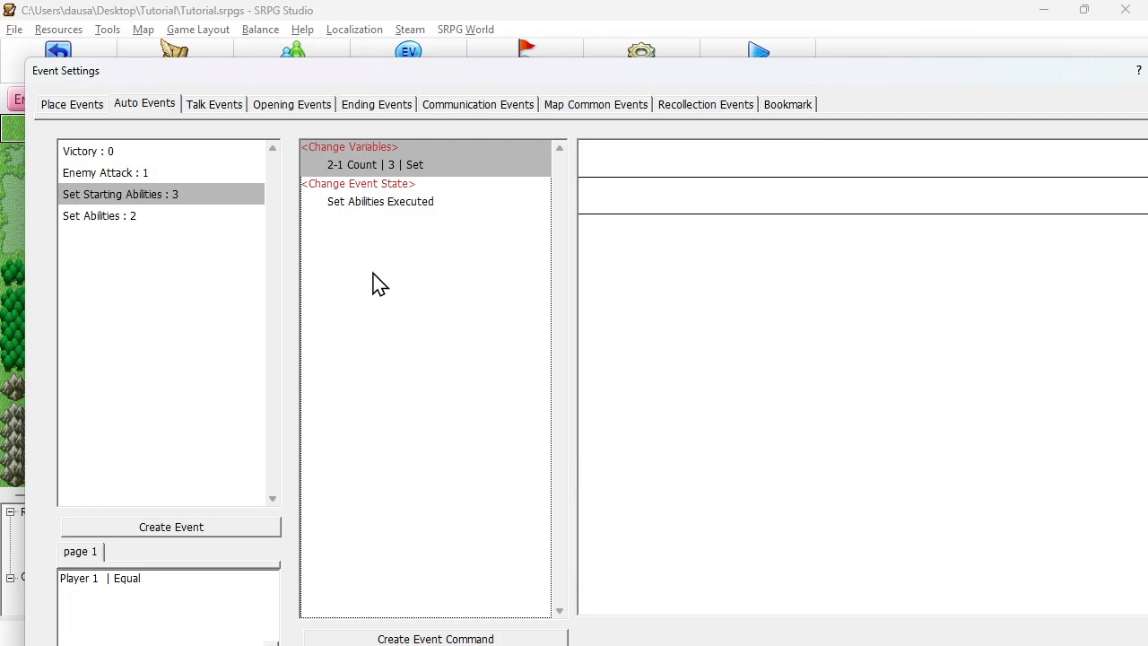
{"action": "left_click", "coordinate": [374, 207]}
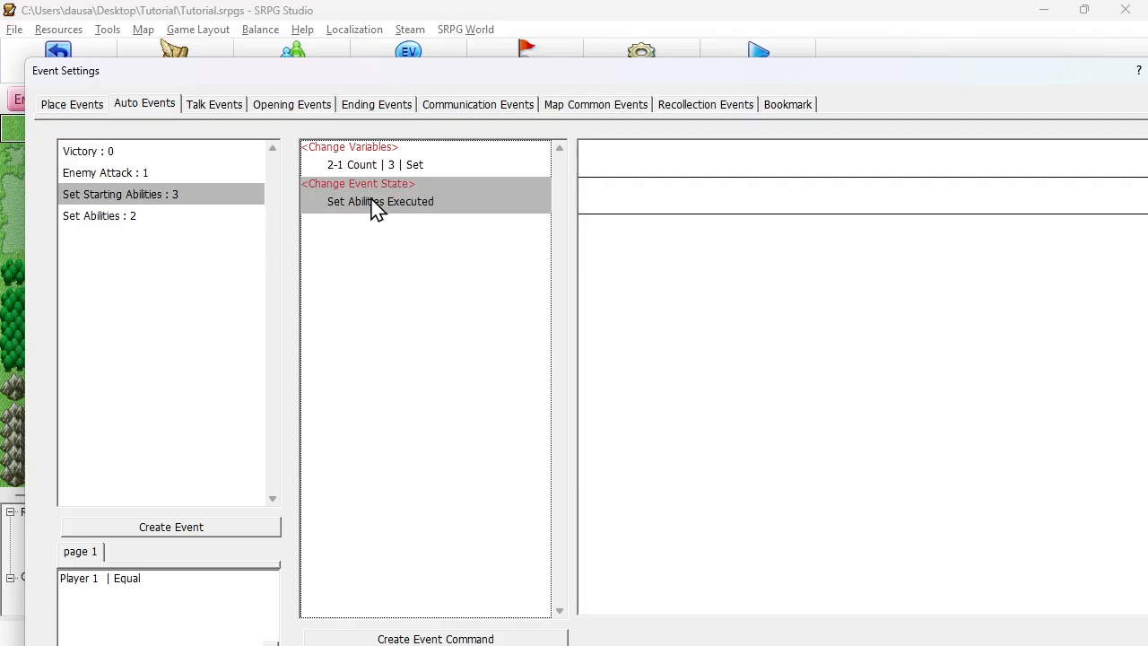
{"action": "double_click", "coordinate": [375, 205]}
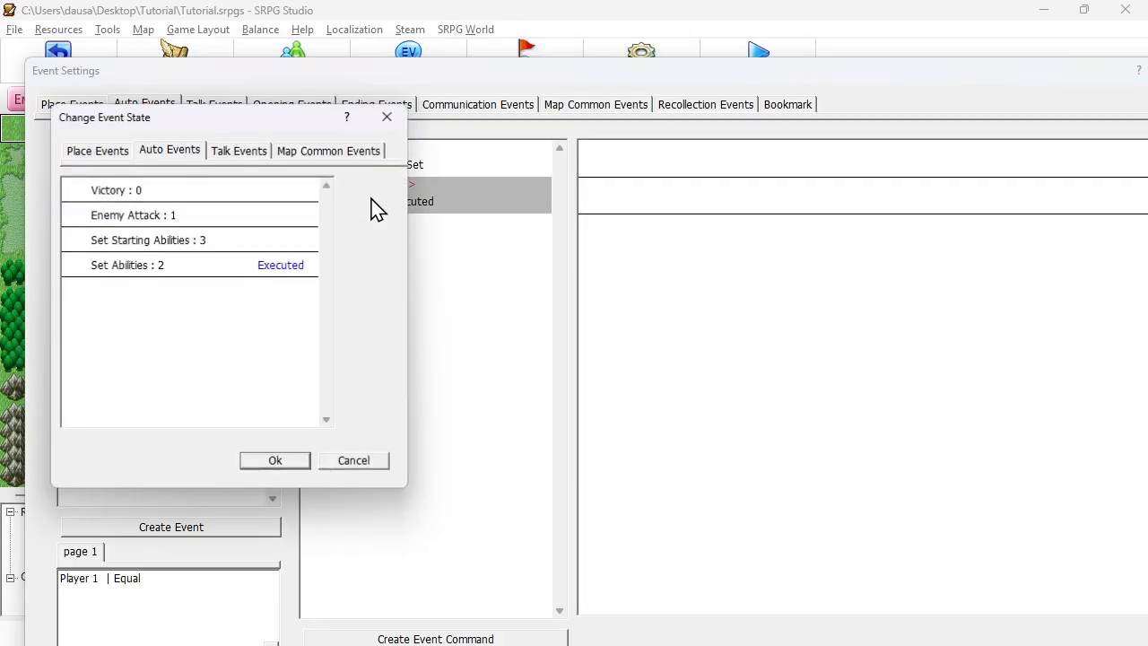
{"action": "left_click", "coordinate": [273, 267]}
{"action": "left_click", "coordinate": [276, 462]}
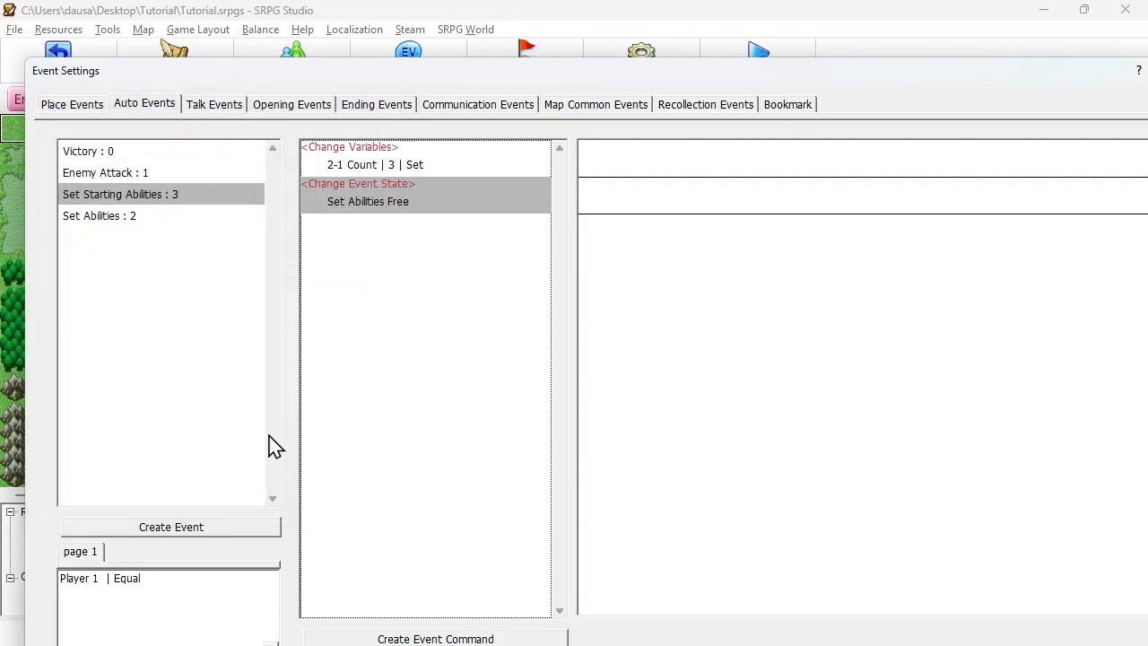
- Review the Change Variables and Change Event State commands of the Set Abilities auto event
{"action": "left_click", "coordinate": [126, 217]}
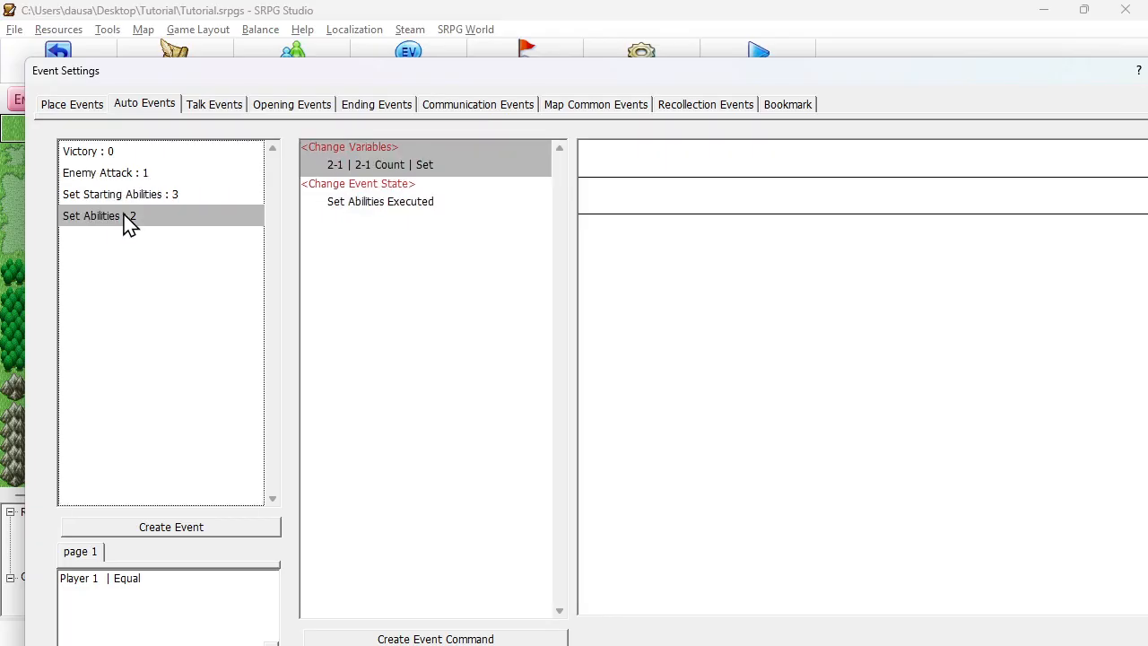
{"action": "left_click", "coordinate": [379, 157]}
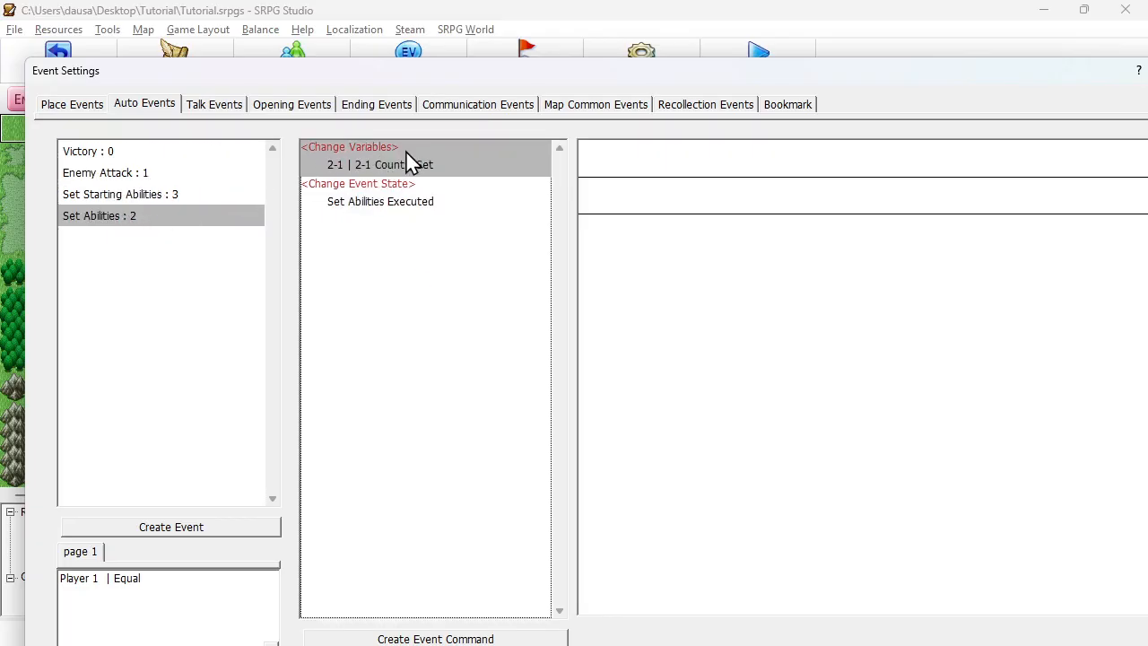
{"action": "left_click", "coordinate": [393, 203]}
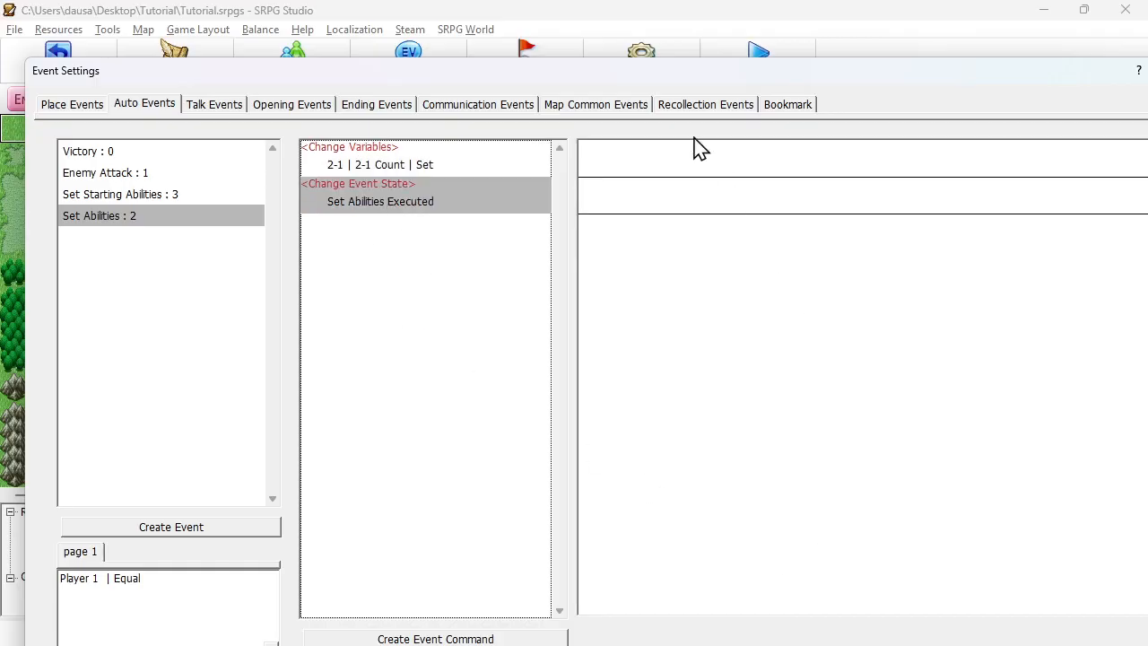
- Confirm the event settings, run a game test with a new game, and start the chapter
{"action": "left_click_drag", "start_coordinate": [632, 77], "coordinate": [599, 27]}
{"action": "left_click", "coordinate": [955, 640]}
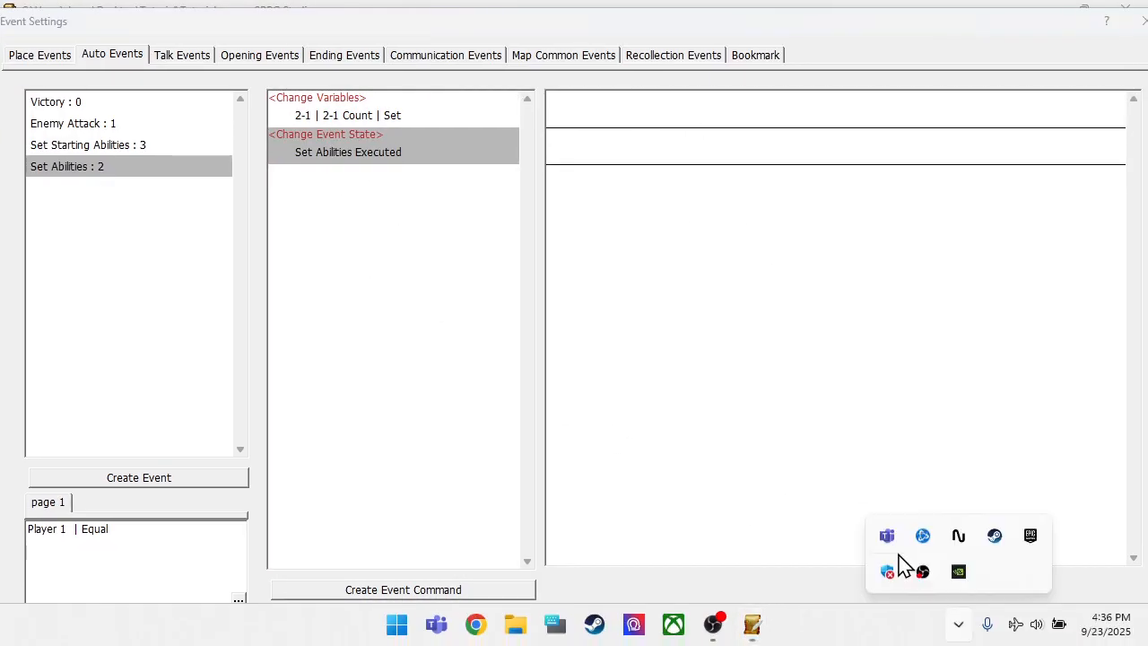
{"action": "left_click", "coordinate": [768, 365]}
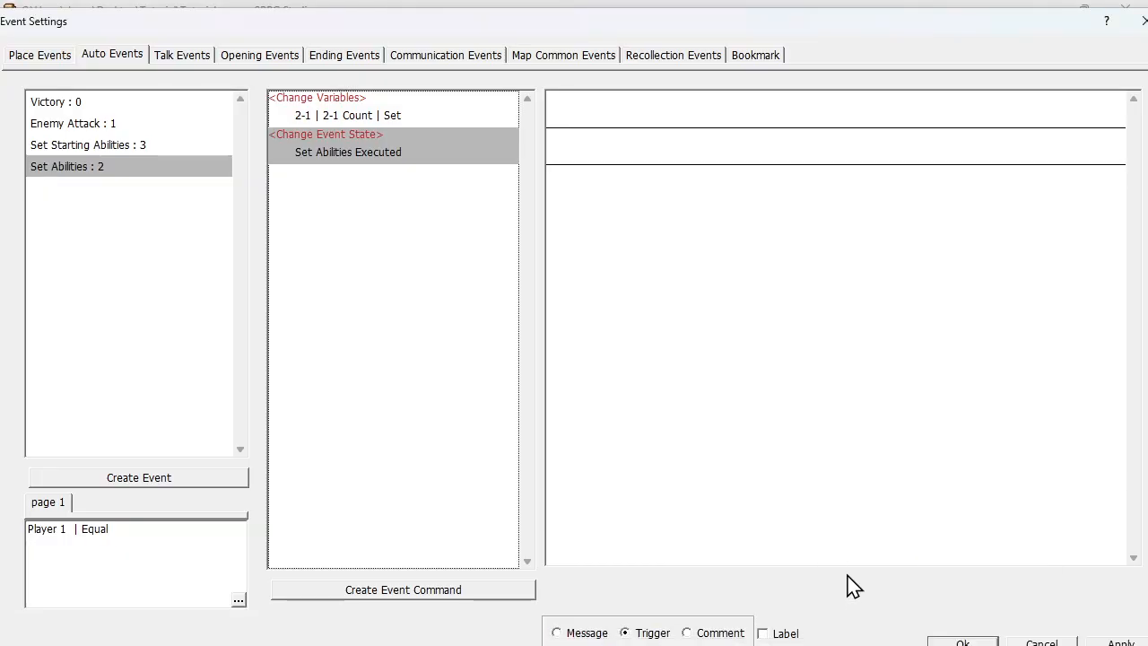
{"action": "left_click", "coordinate": [963, 642]}
{"action": "left_click", "coordinate": [801, 95]}
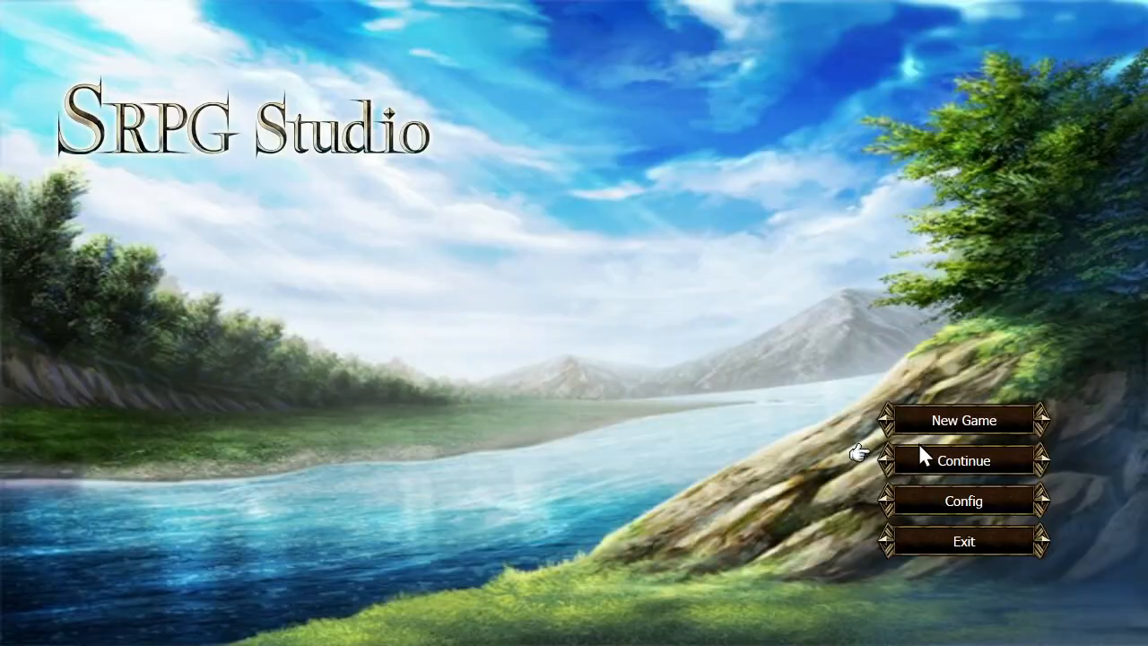
{"action": "left_click", "coordinate": [924, 423]}
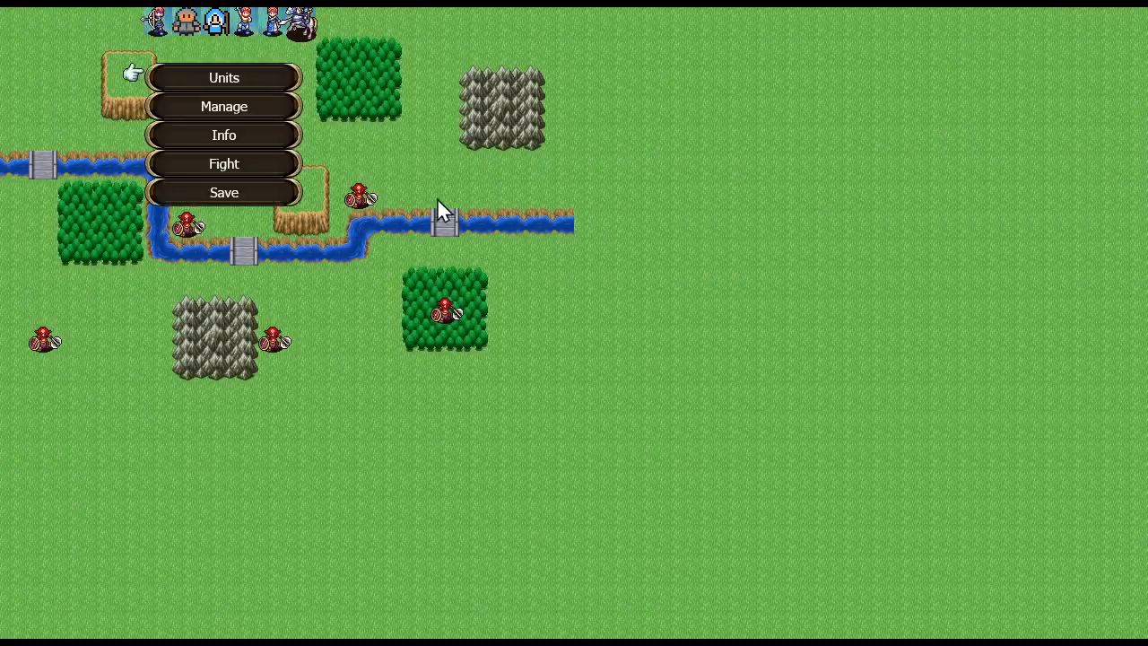
{"action": "left_click", "coordinate": [220, 166]}
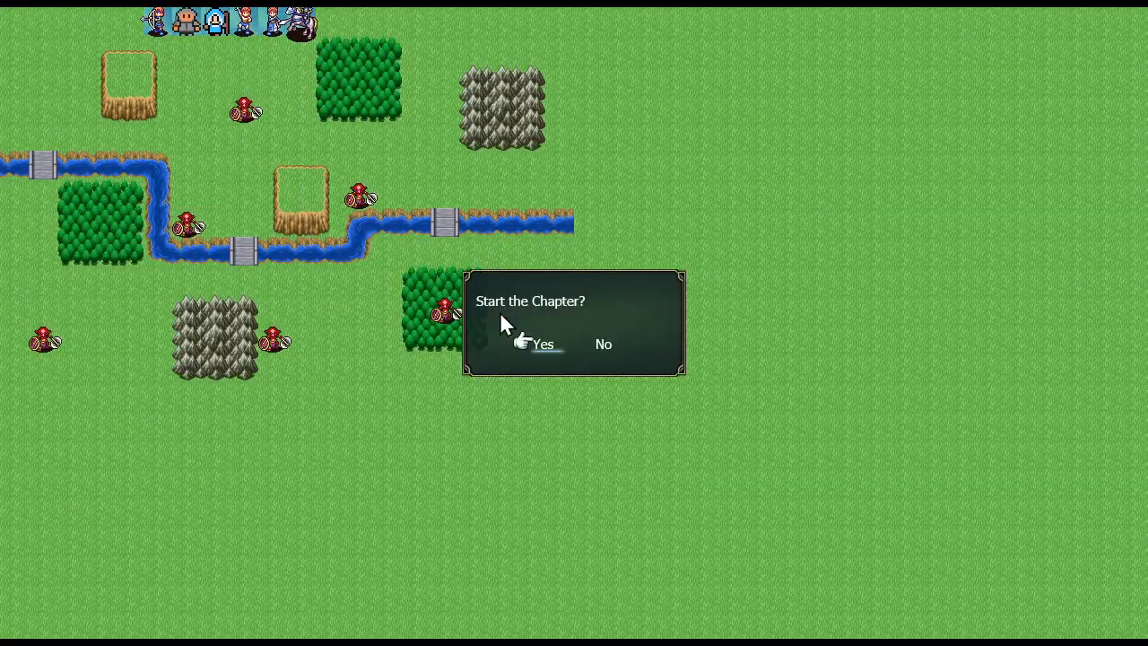
{"action": "left_click", "coordinate": [540, 347]}
- Move the Mage near the closest enemy to check her available commands, and cancel the move
{"action": "left_click", "coordinate": [224, 27]}
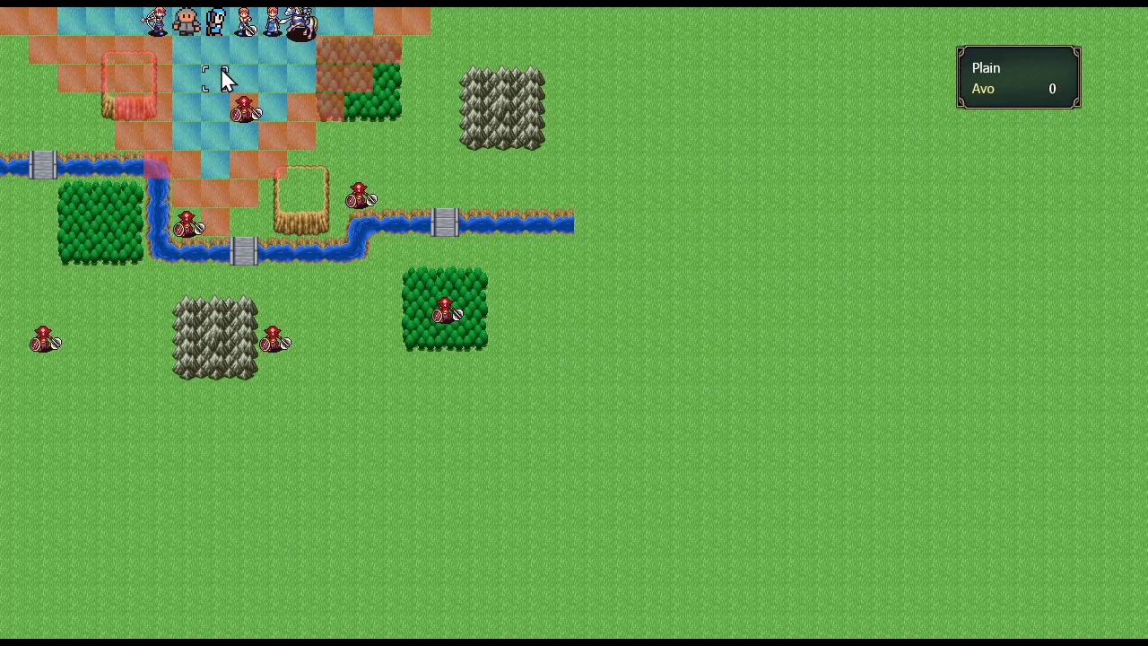
{"action": "left_click", "coordinate": [222, 71]}
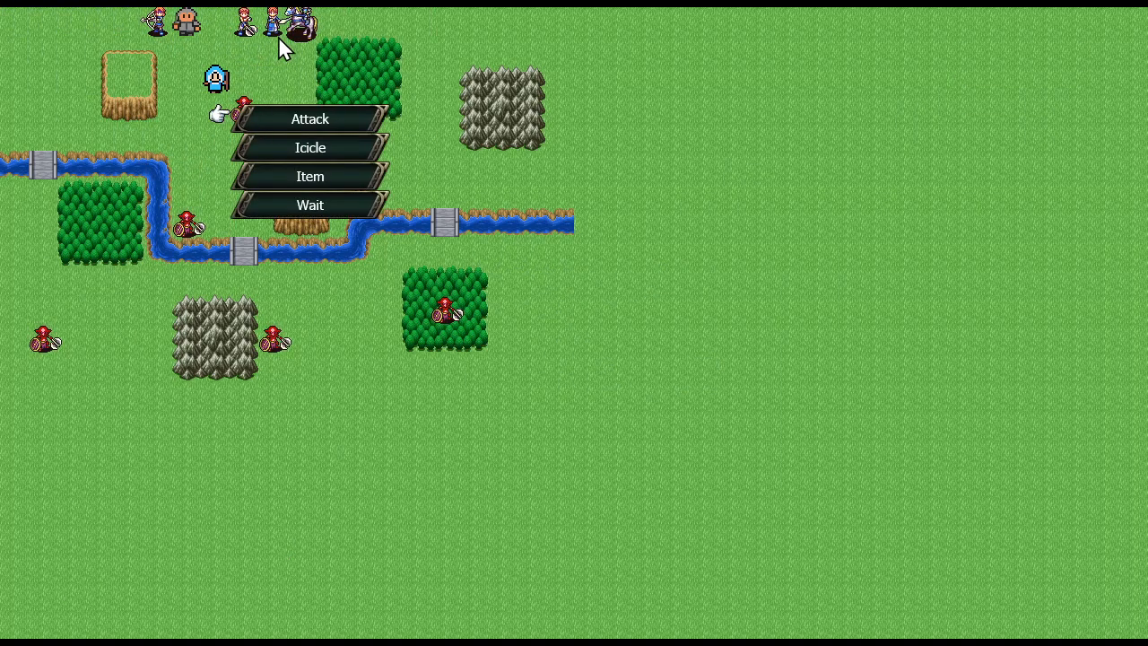
{"action": "right_click", "coordinate": [278, 36]}
{"action": "right_click", "coordinate": [273, 46]}
- Check the 2-1 ability and 2-1 Count values on the in-game Variables screen, and quit the game test
{"action": "left_click", "coordinate": [214, 68]}
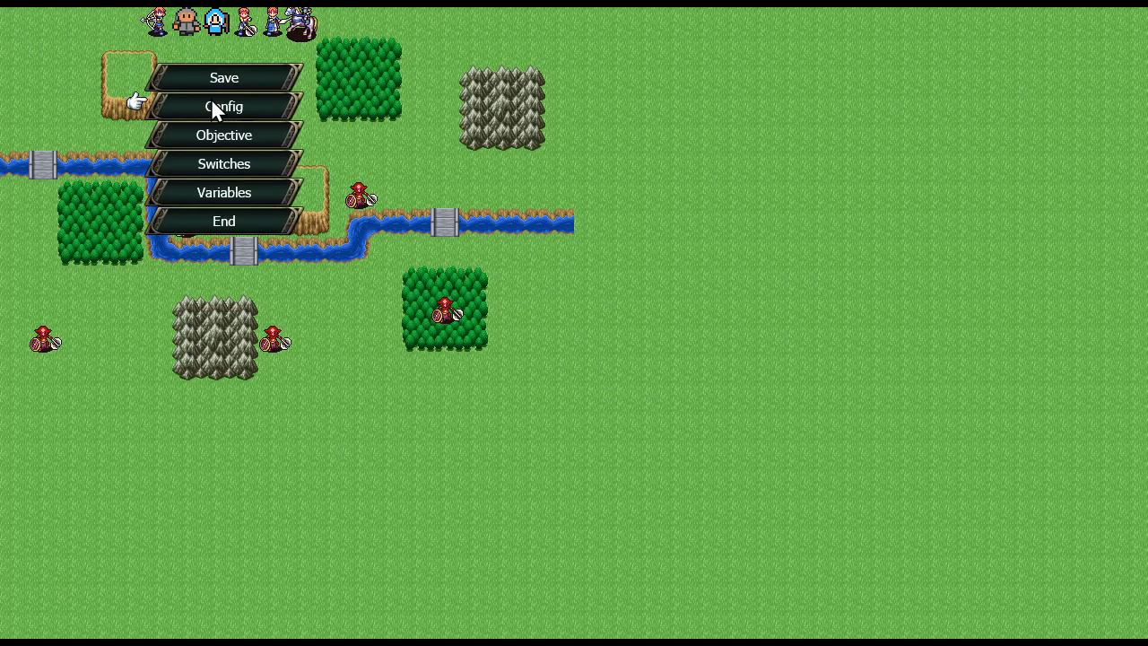
{"action": "left_click", "coordinate": [227, 192]}
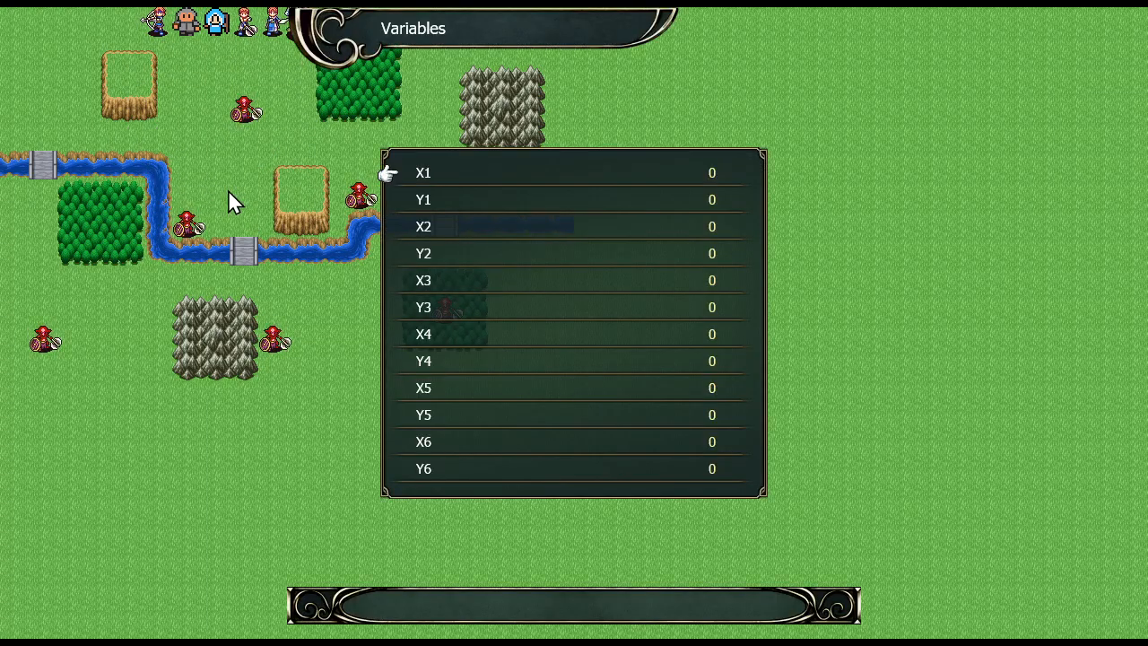
{"action": "key", "text": "Right"}
{"action": "key", "text": "Right"}
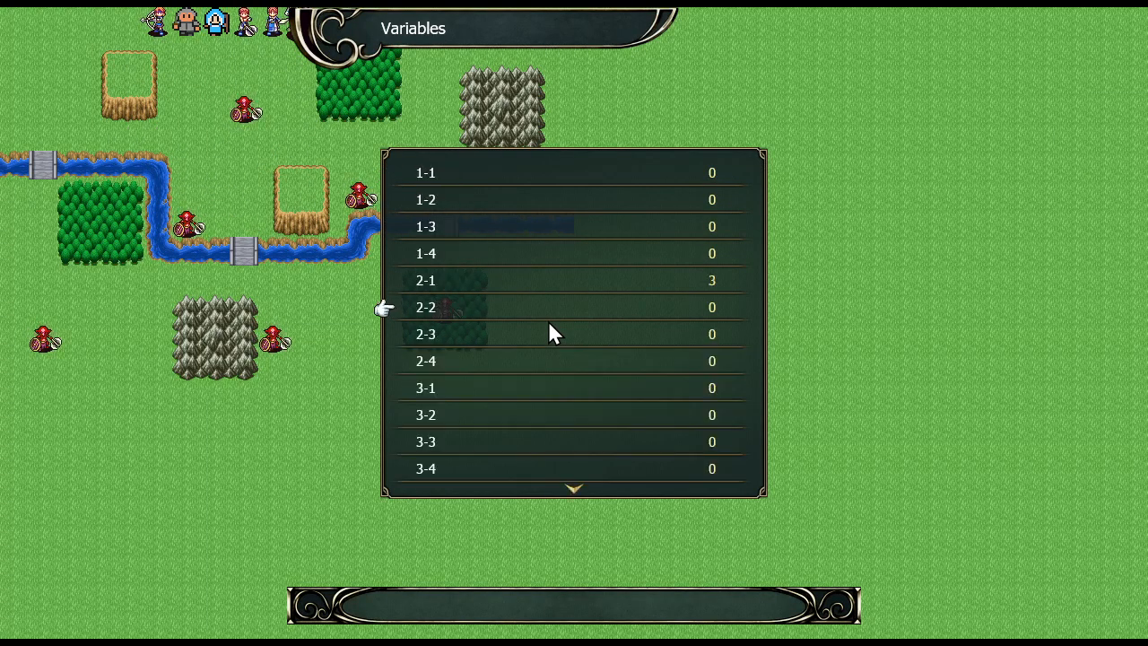
{"action": "key", "text": "Down"}
{"action": "key", "text": "Down"}
{"action": "key", "text": "Down"}
{"action": "key", "text": "Down"}
{"action": "key", "text": "Down"}
{"action": "key", "text": "Down"}
{"action": "key", "text": "Down"}
{"action": "key", "text": "Down"}
{"action": "key", "text": "Down"}
{"action": "key", "text": "Down"}
{"action": "key", "text": "Down"}
{"action": "key", "text": "Down"}
{"action": "key", "text": "Down"}
{"action": "key", "text": "Down"}
{"action": "key", "text": "Down"}
{"action": "key", "text": "Down"}
{"action": "key", "text": "Down"}
{"action": "key", "text": "Down"}
{"action": "key", "text": "Down"}
{"action": "key", "text": "Down"}
{"action": "key", "text": "Down"}
{"action": "key", "text": "Down"}
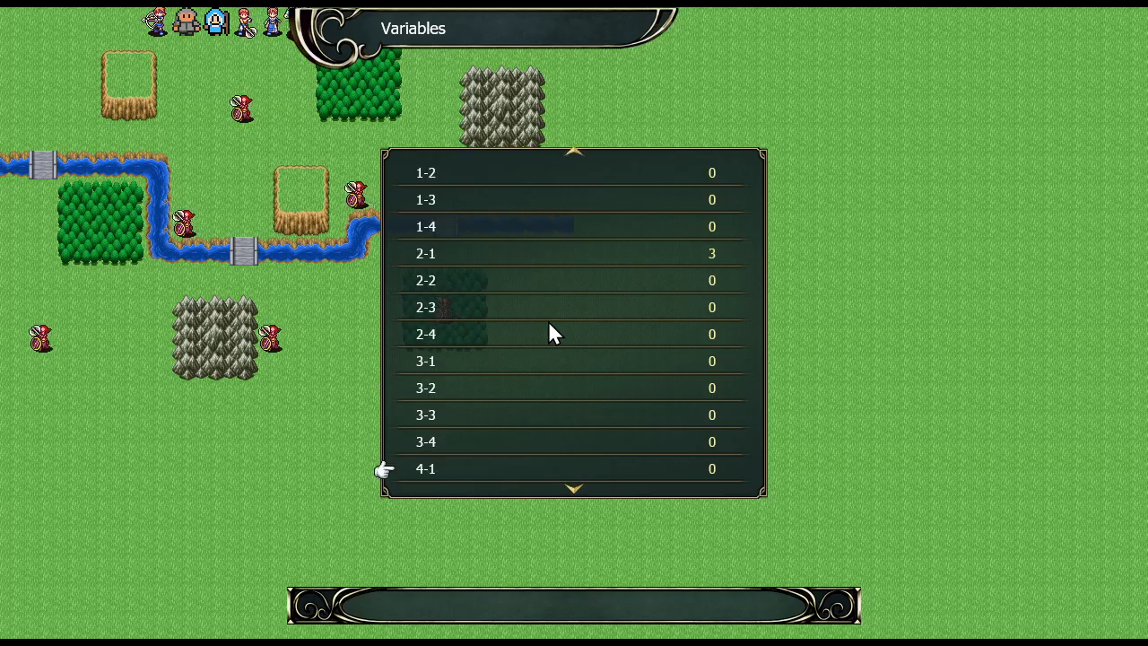
{"action": "key", "text": "Down"}
{"action": "key", "text": "Down"}
{"action": "key", "text": "Down"}
{"action": "key", "text": "Down"}
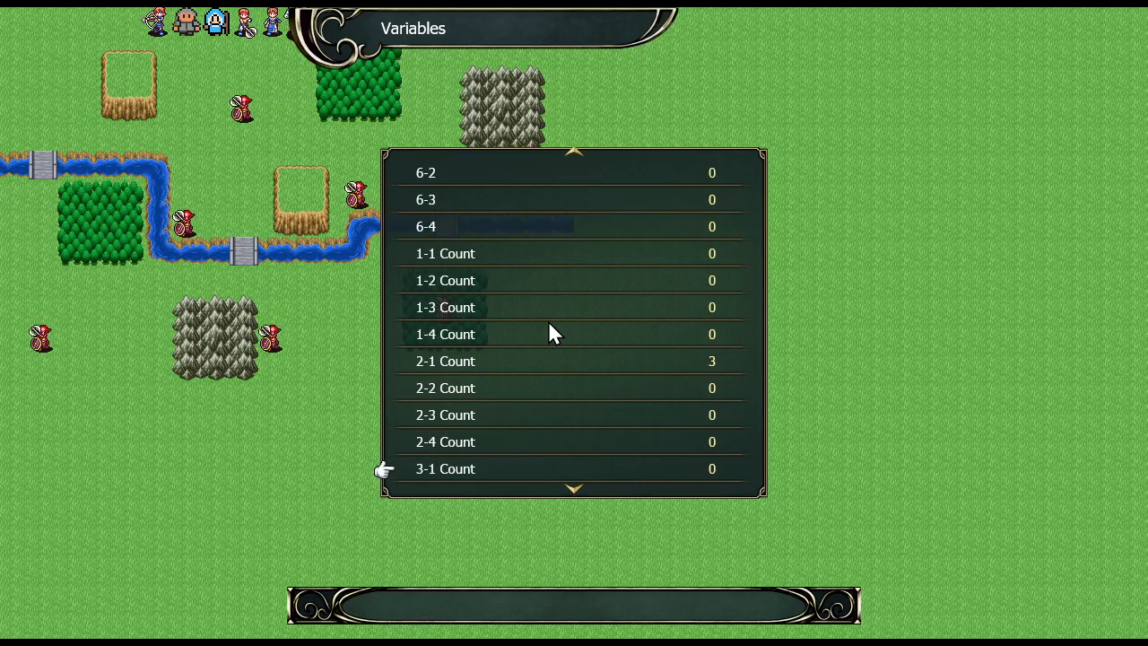
{"action": "key", "text": "Up"}
{"action": "key", "text": "Up"}
{"action": "key", "text": "Up"}
{"action": "key", "text": "Up"}
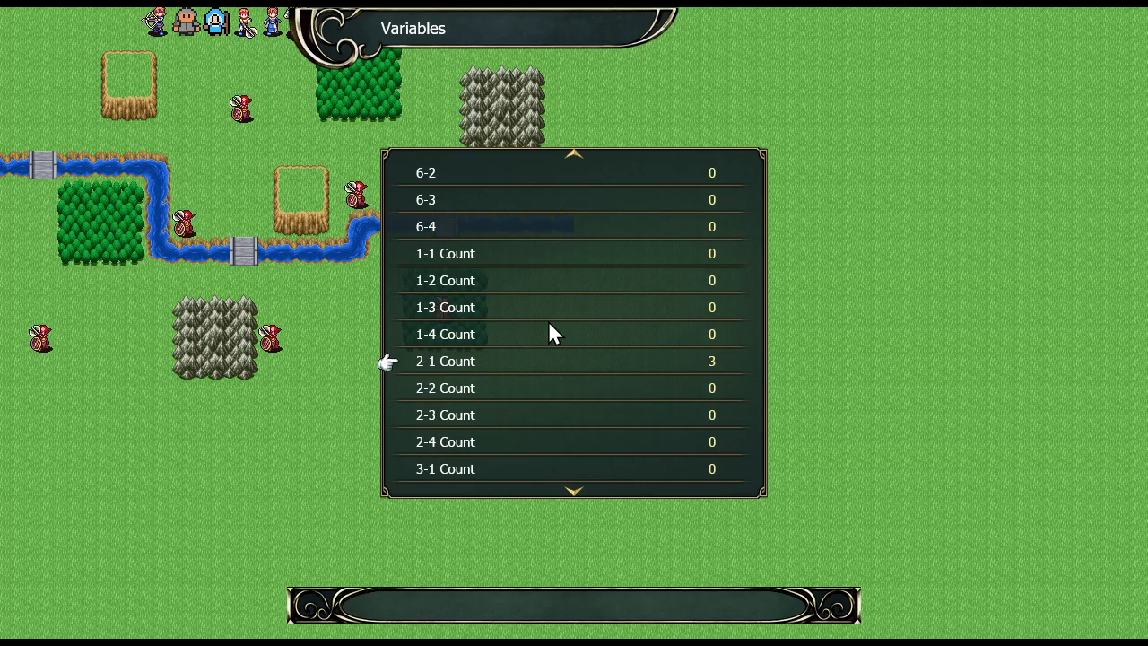
{"action": "key", "text": "Up"}
{"action": "key", "text": "Up"}
{"action": "key", "text": "Up"}
{"action": "key", "text": "Up"}
{"action": "key", "text": "Up"}
{"action": "key", "text": "Up"}
{"action": "key", "text": "Escape"}
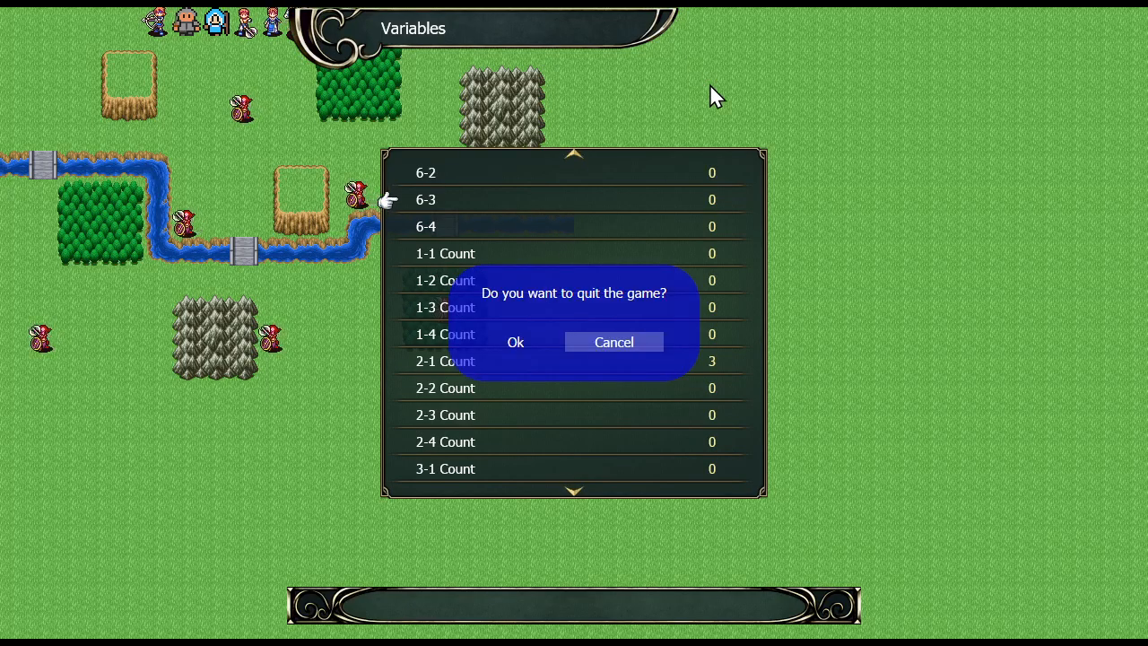
{"action": "key", "text": "Left"}
{"action": "key", "text": "Return"}
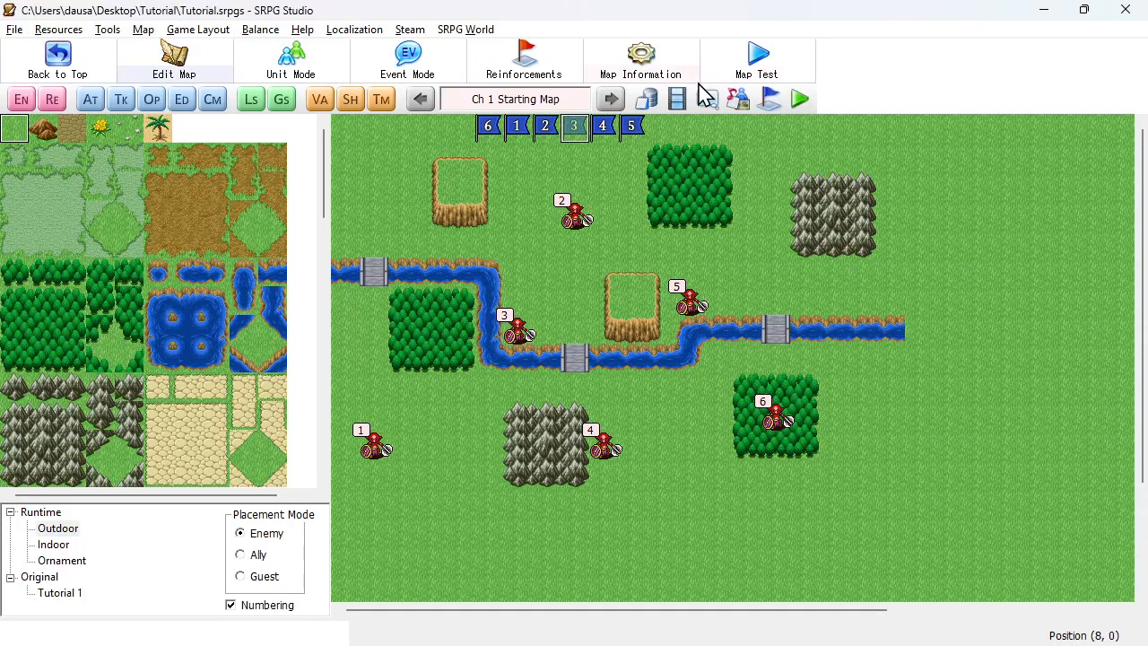
- Run the game test again with a new game and start the chapter
{"action": "left_click", "coordinate": [800, 100]}
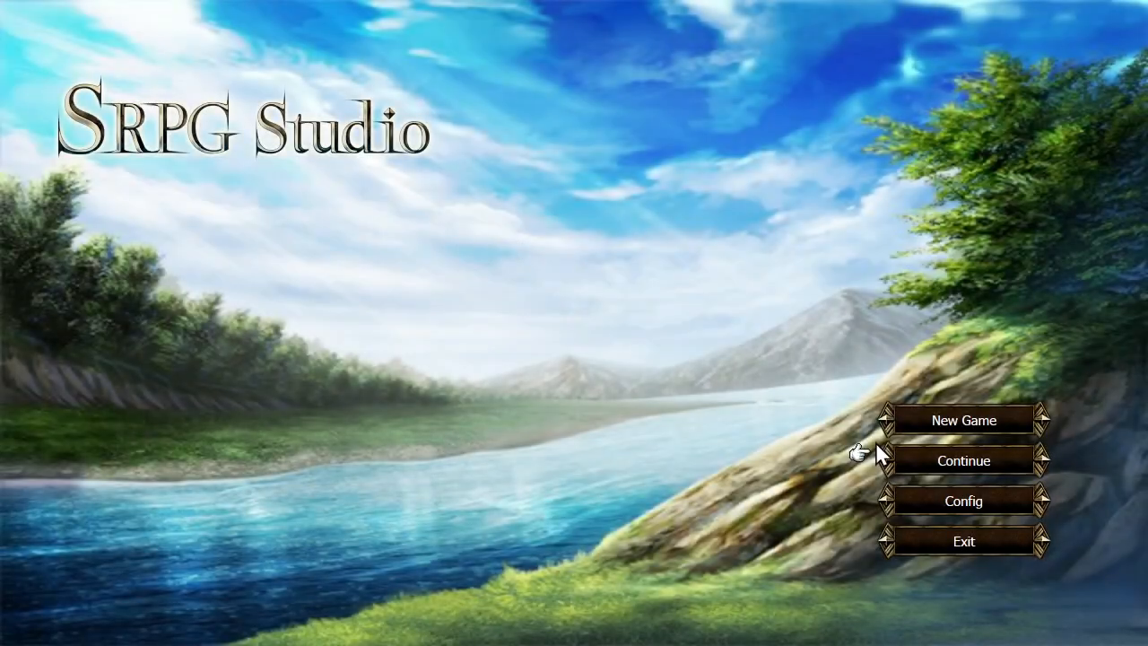
{"action": "left_click", "coordinate": [947, 476]}
{"action": "right_click", "coordinate": [696, 422]}
{"action": "left_click", "coordinate": [964, 418]}
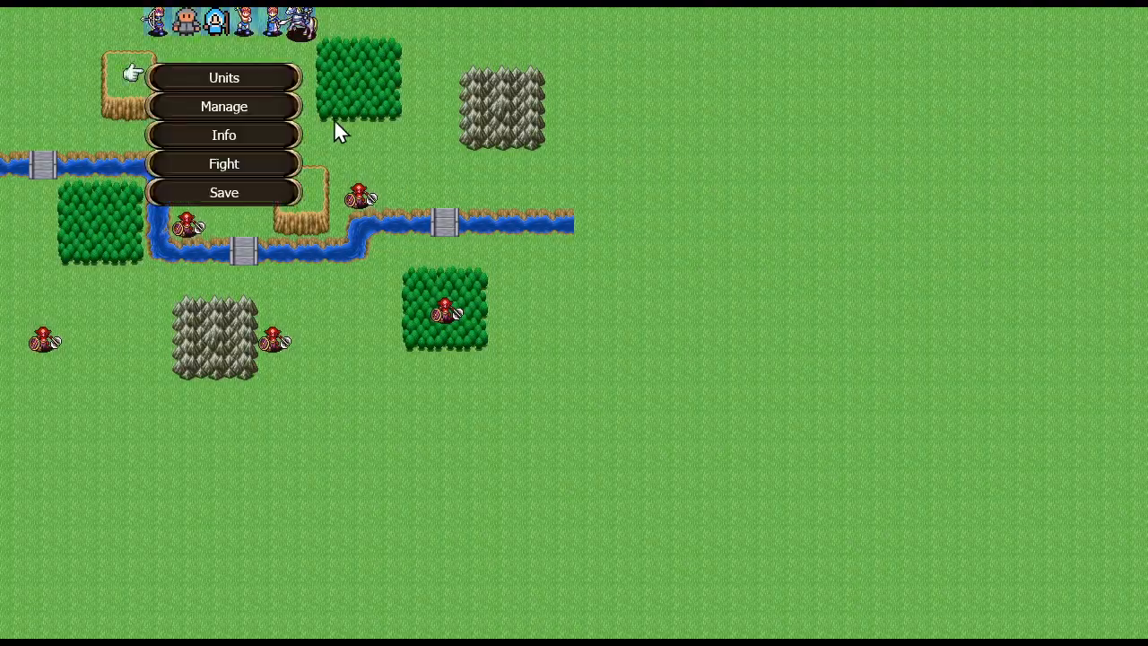
{"action": "left_click", "coordinate": [235, 161]}
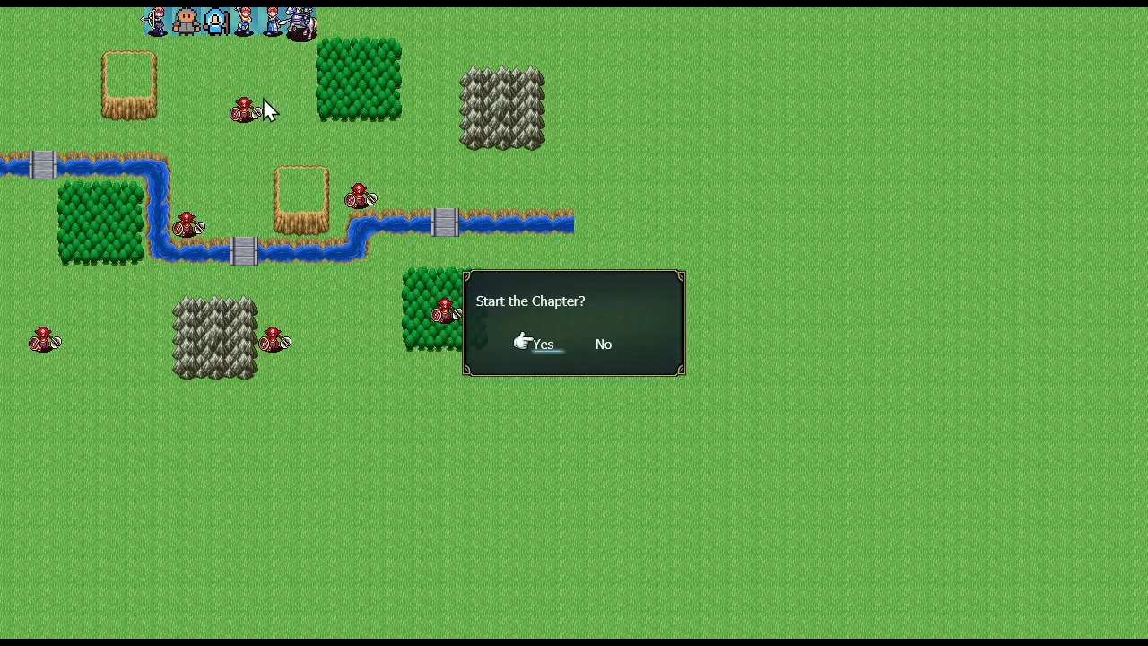
{"action": "left_click", "coordinate": [526, 348]}
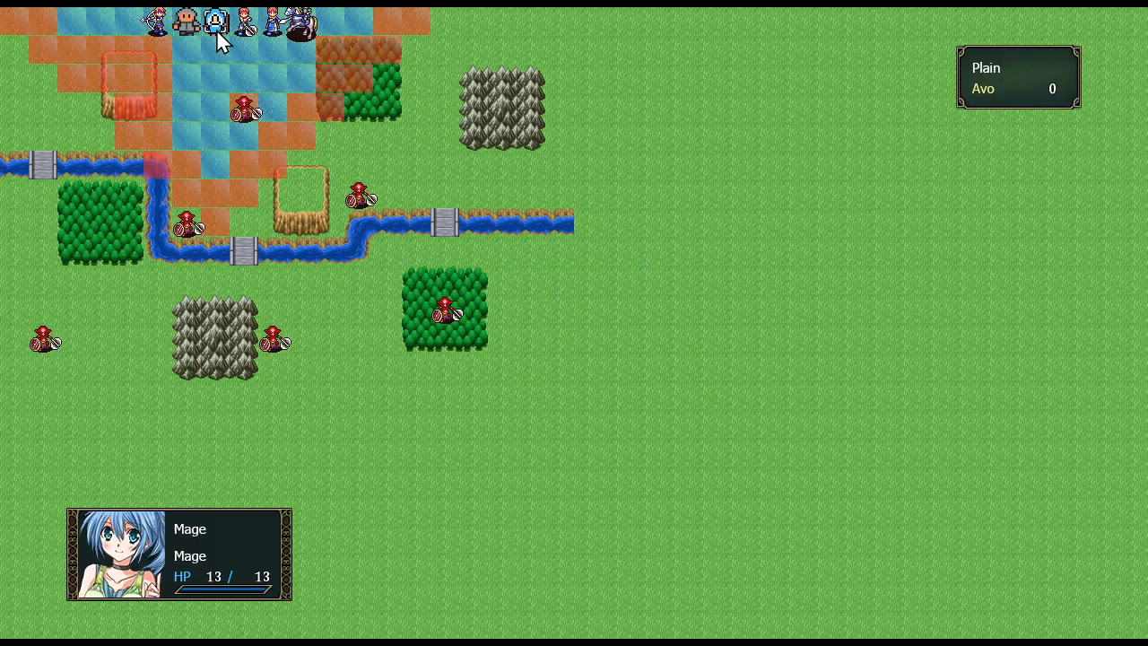
- Move the Mage near the closest enemy and target that enemy with Icicle
{"action": "left_click", "coordinate": [216, 81]}
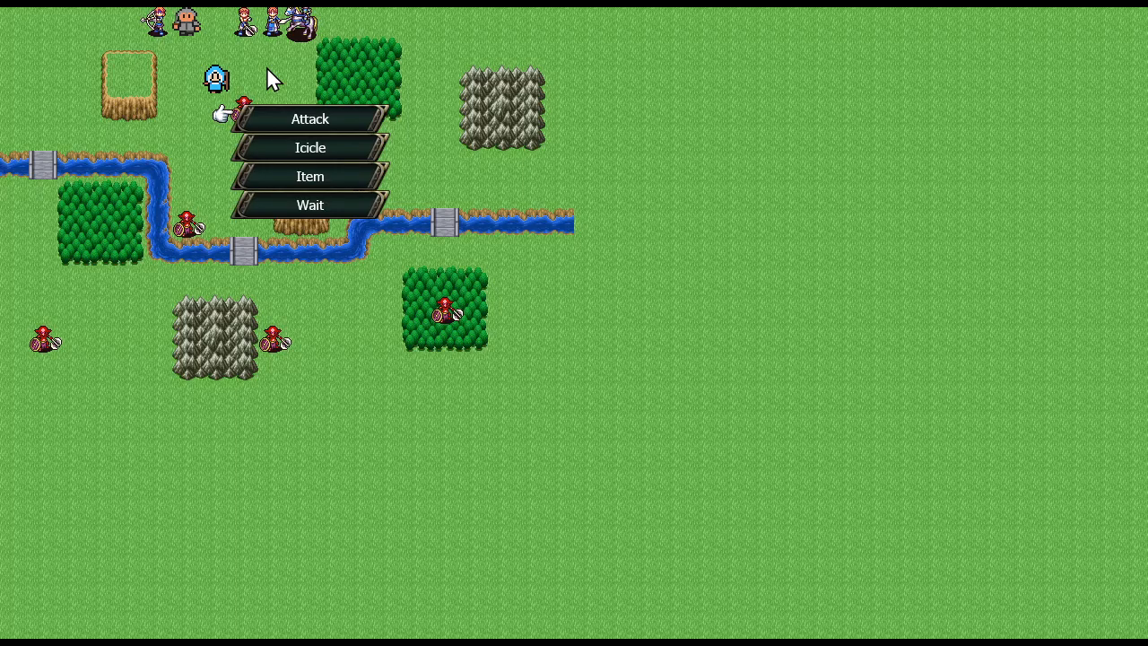
{"action": "left_click", "coordinate": [280, 145]}
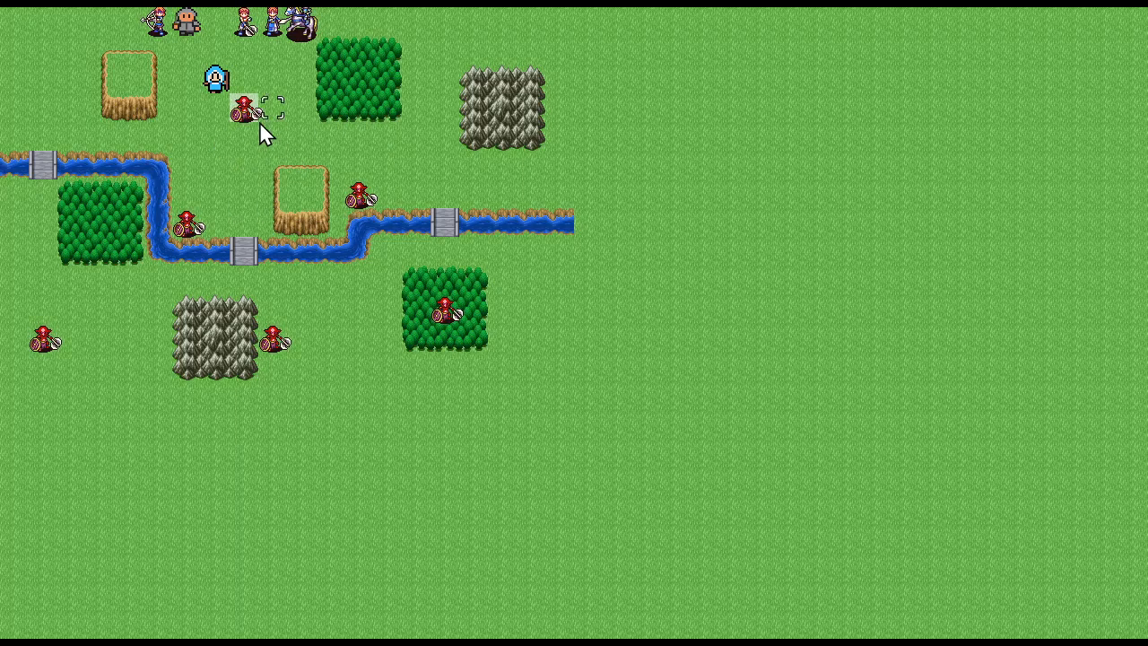
{"action": "left_click", "coordinate": [255, 117]}
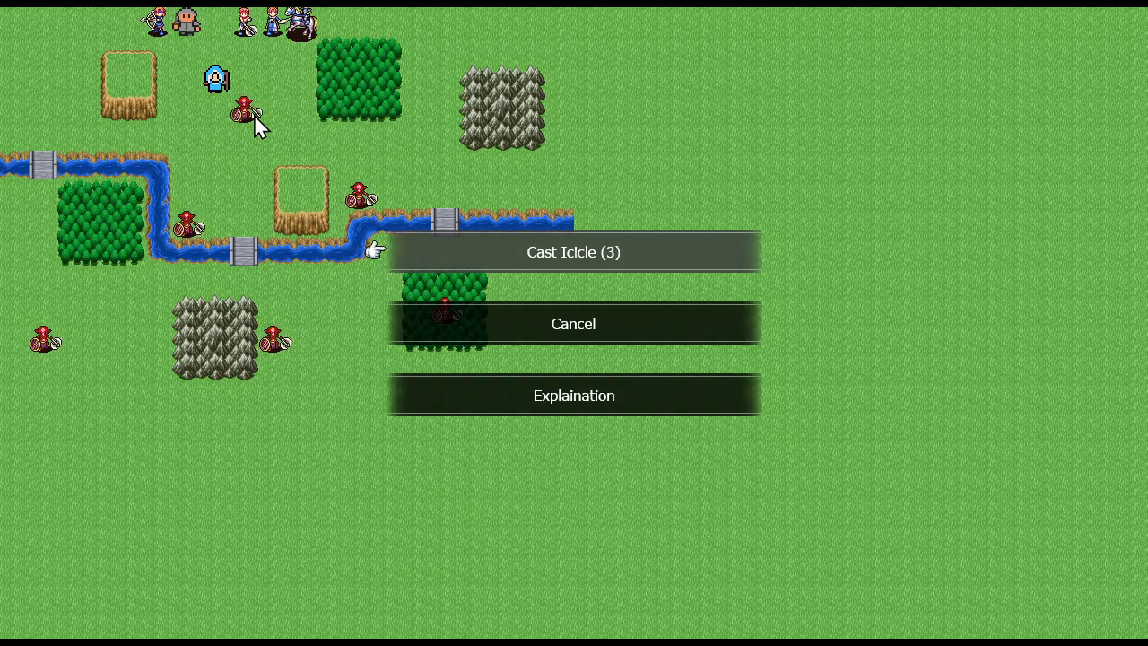
- Test Icicle's Explaination choice, try to advance its message, and close the unresponsive game
{"action": "left_click", "coordinate": [509, 404]}
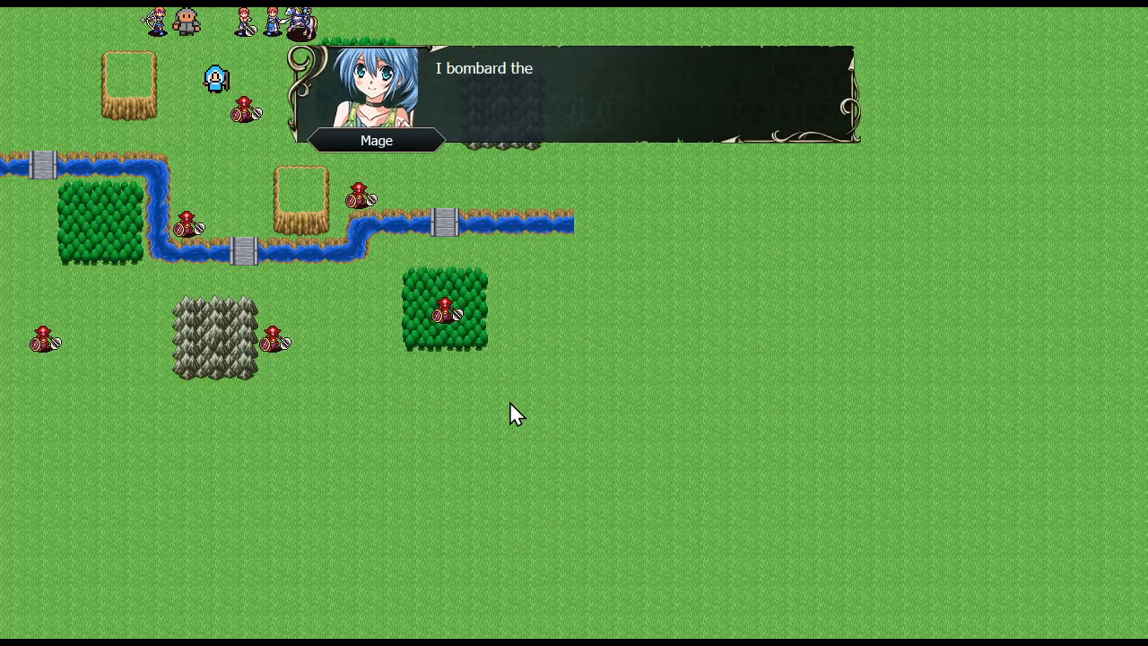
{"action": "left_click", "coordinate": [515, 294]}
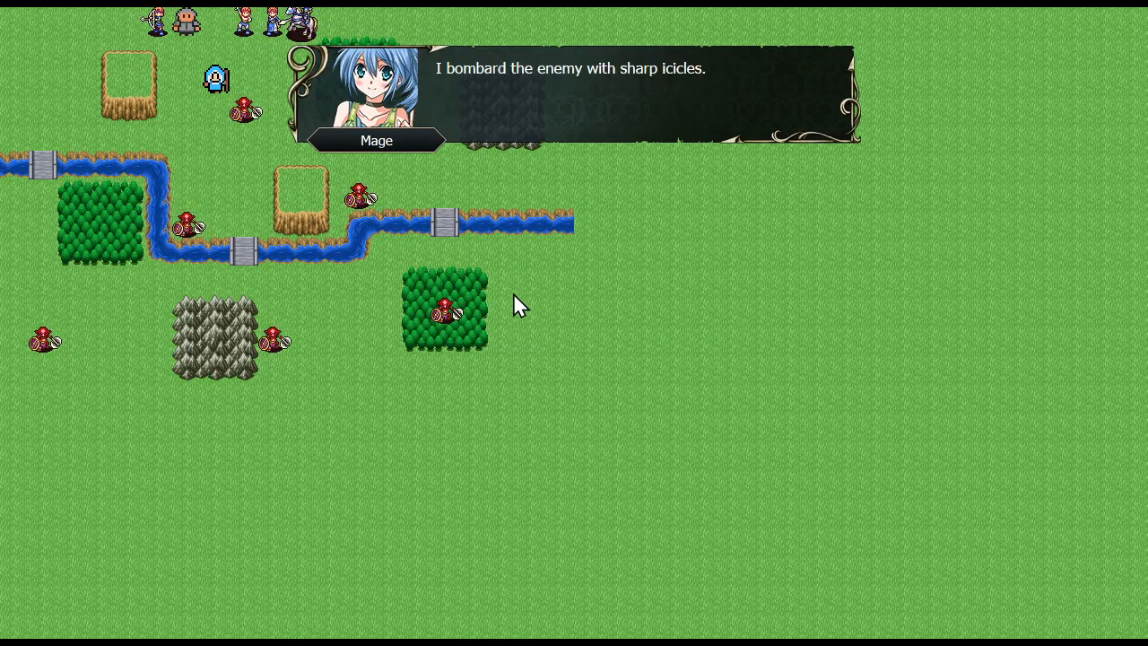
{"action": "left_click", "coordinate": [514, 296]}
{"action": "left_click", "coordinate": [514, 296]}
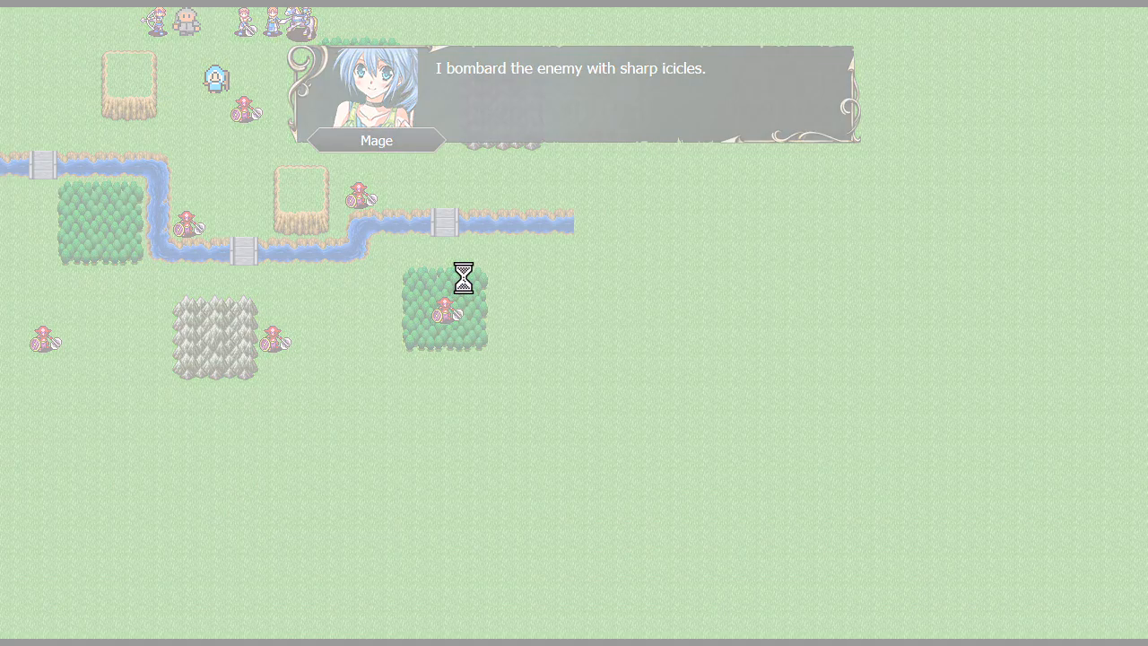
{"action": "left_click", "coordinate": [464, 280]}
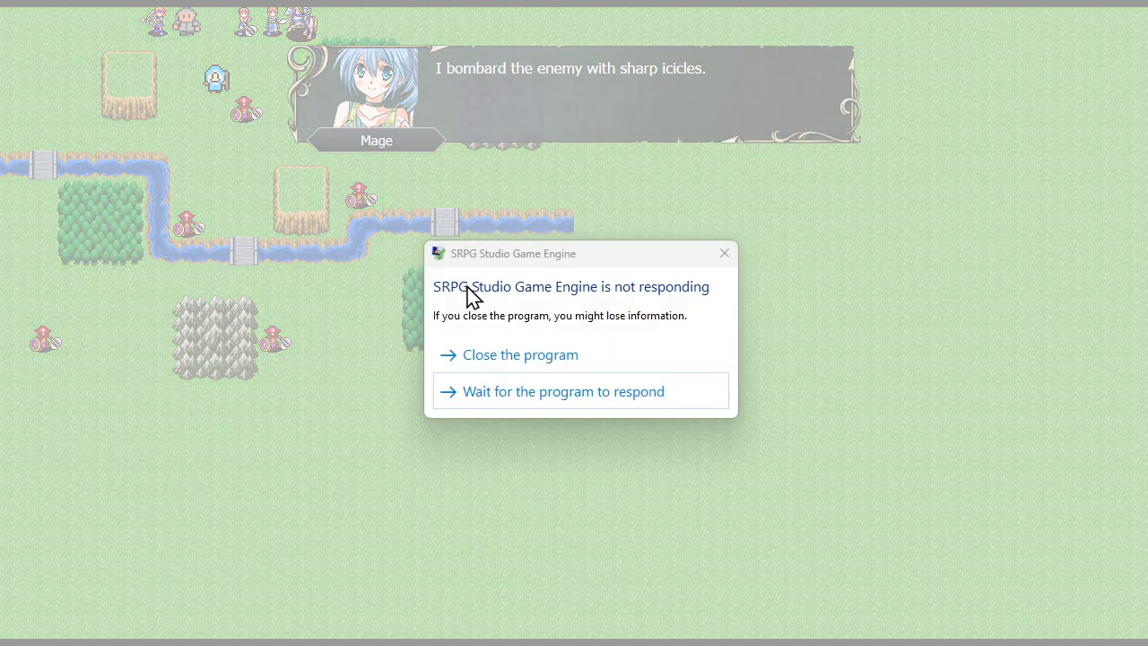
{"action": "left_click", "coordinate": [506, 354]}
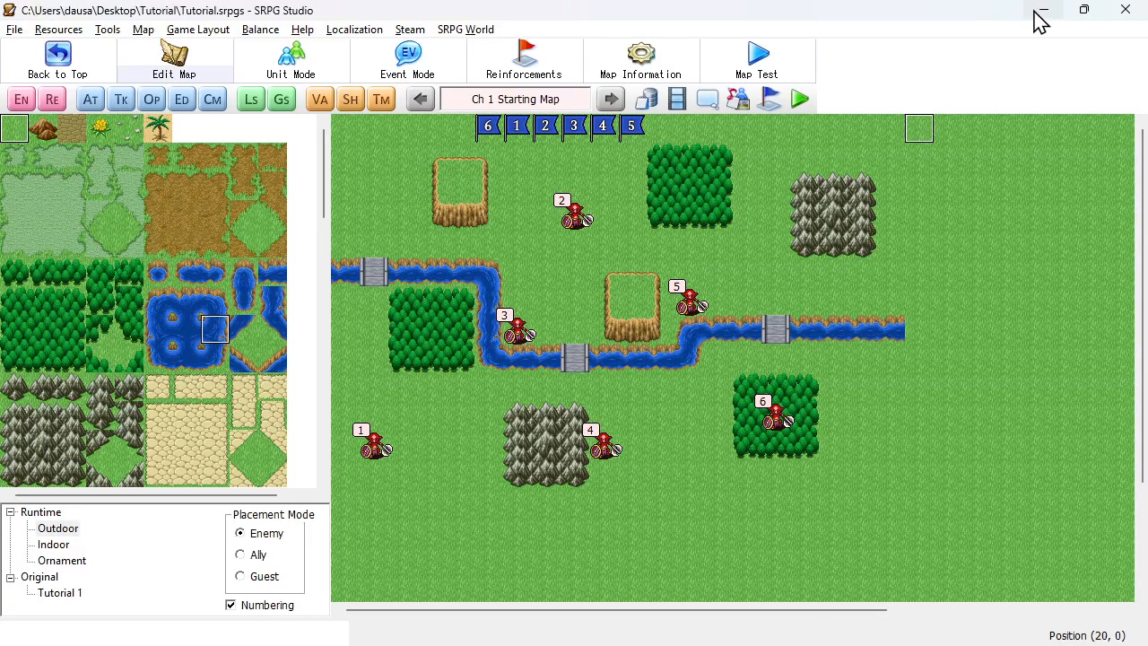
- Save the project
{"action": "left_click", "coordinate": [15, 29]}
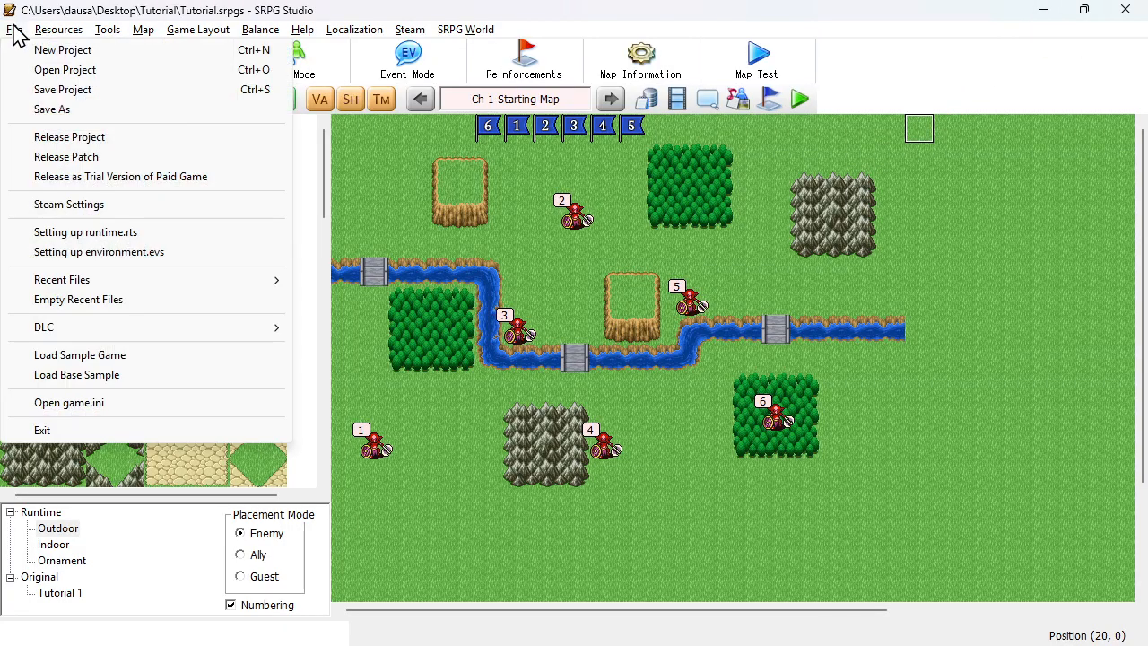
{"action": "left_click", "coordinate": [299, 15]}
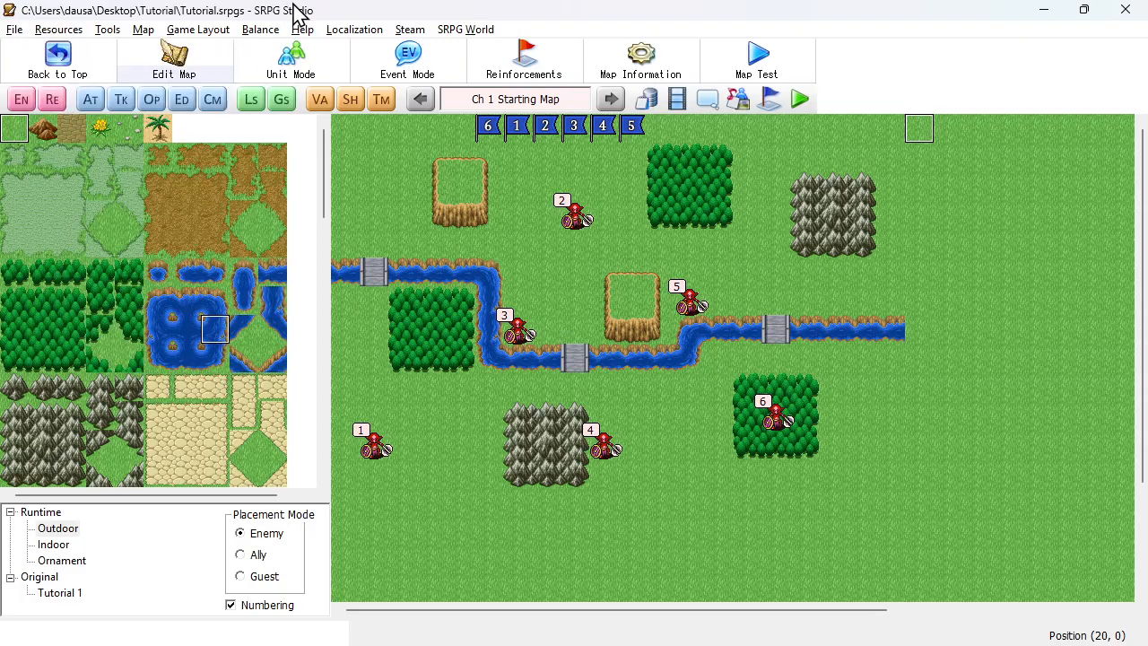
{"action": "left_click", "coordinate": [22, 26]}
{"action": "left_click", "coordinate": [39, 91]}
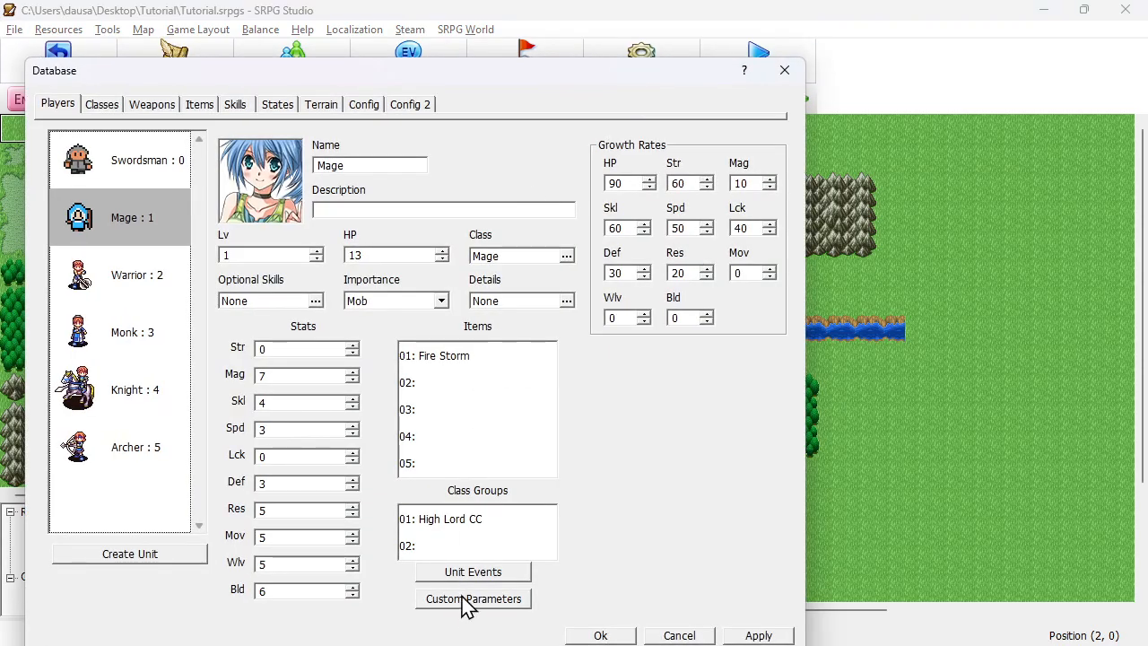
- Open the Mage's Icicle unit event and examine the Show Message and backward Command Jump of its explanation branch
{"action": "left_click", "coordinate": [473, 572]}
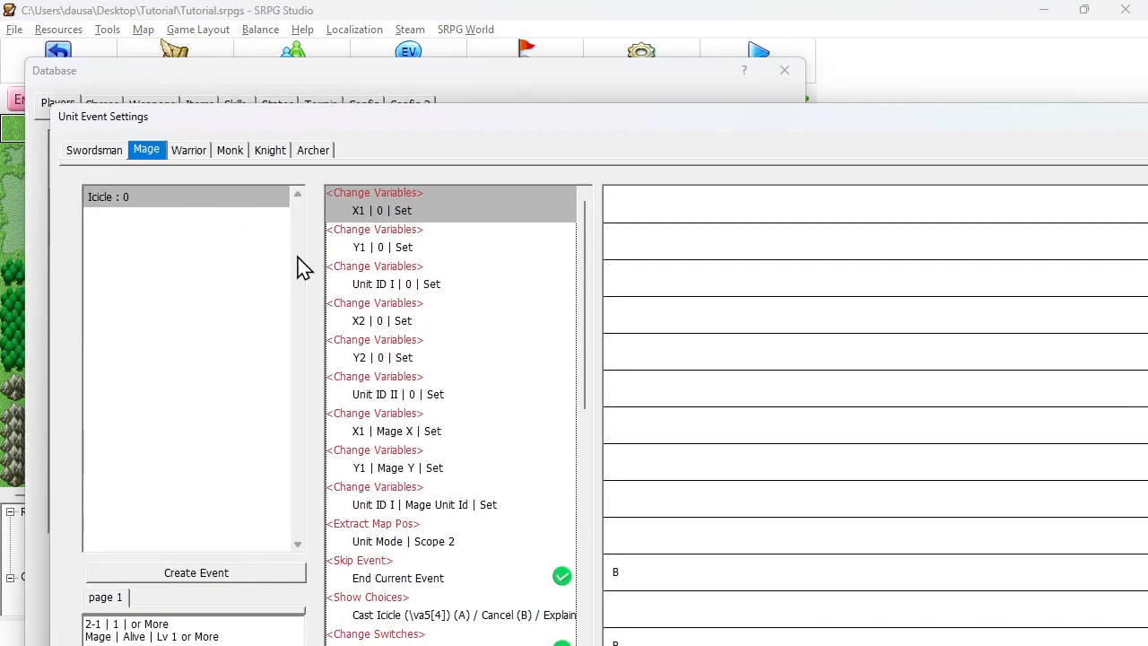
{"action": "left_click_drag", "start_coordinate": [330, 129], "coordinate": [306, 26]}
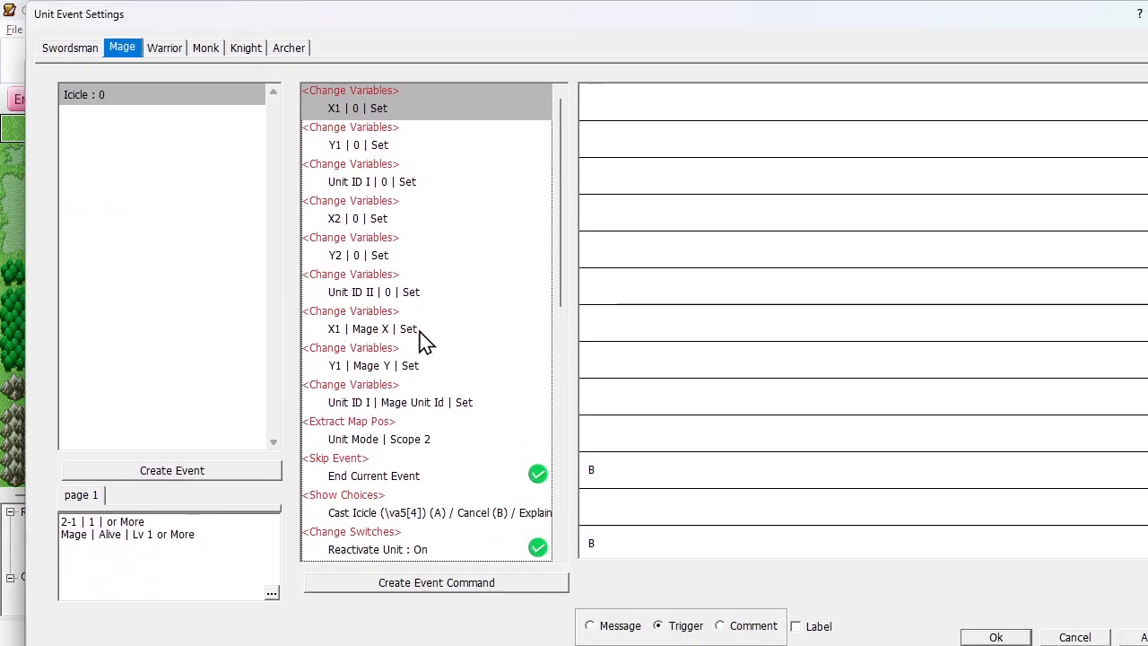
{"action": "scroll", "coordinate": [473, 520], "scroll_direction": "down", "scroll_amount": 4}
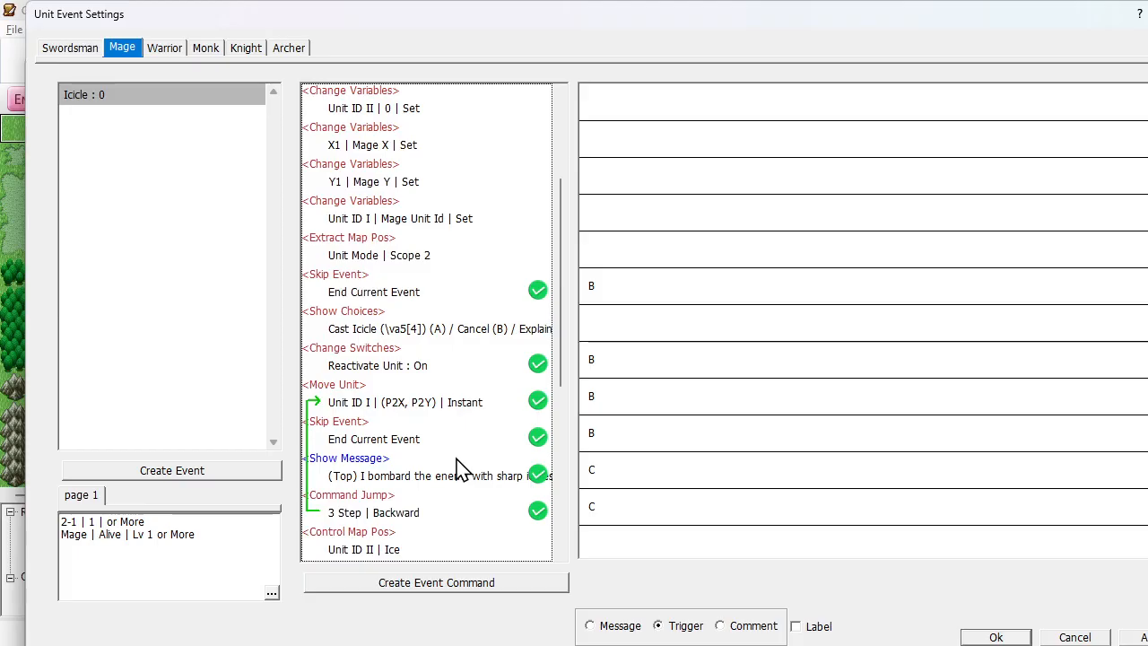
{"action": "left_click", "coordinate": [423, 478]}
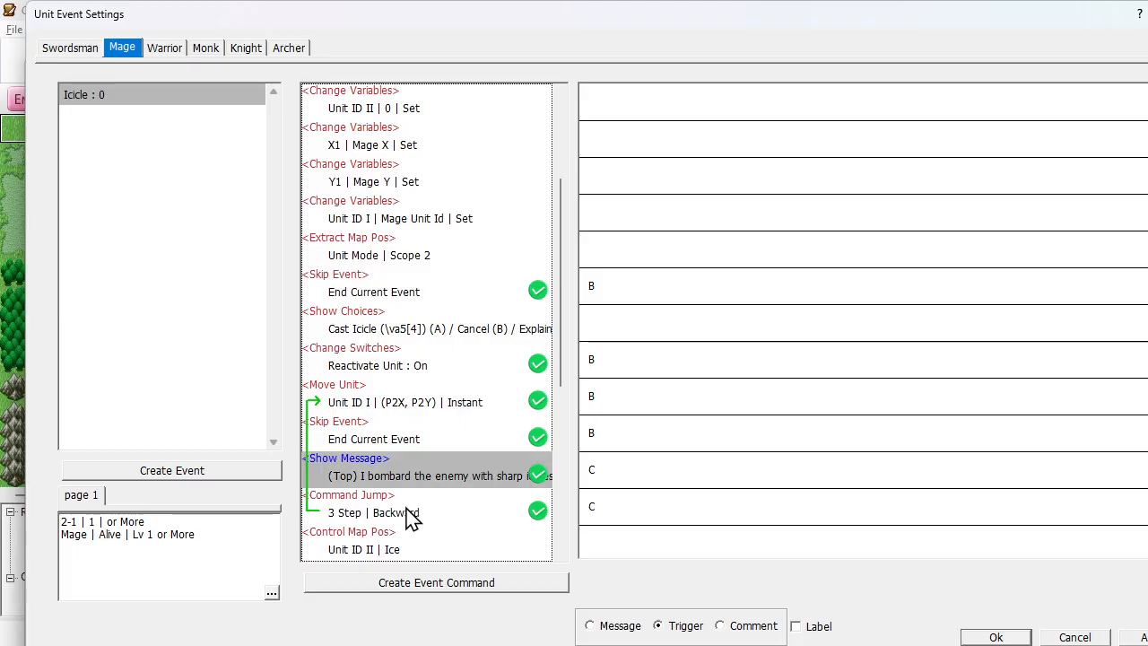
{"action": "left_click", "coordinate": [408, 513]}
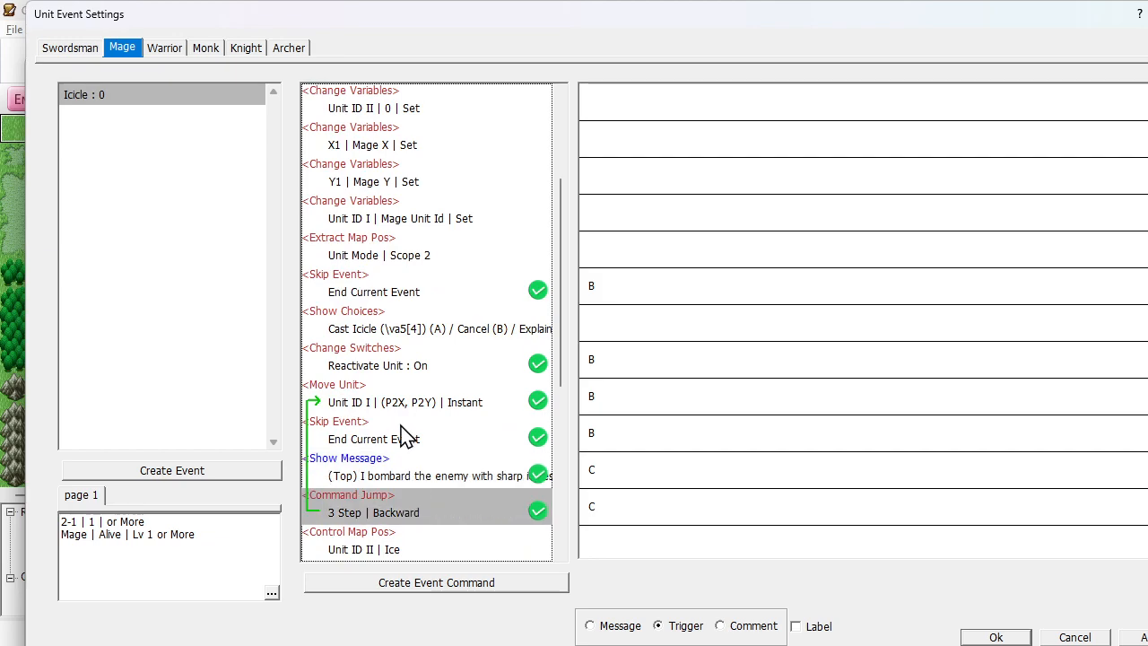
- Set the explanation branch's backward Command Jump to 5 steps and accept the unit event and database changes
{"action": "left_click", "coordinate": [393, 407]}
{"action": "left_click", "coordinate": [398, 512]}
{"action": "double_click", "coordinate": [369, 500]}
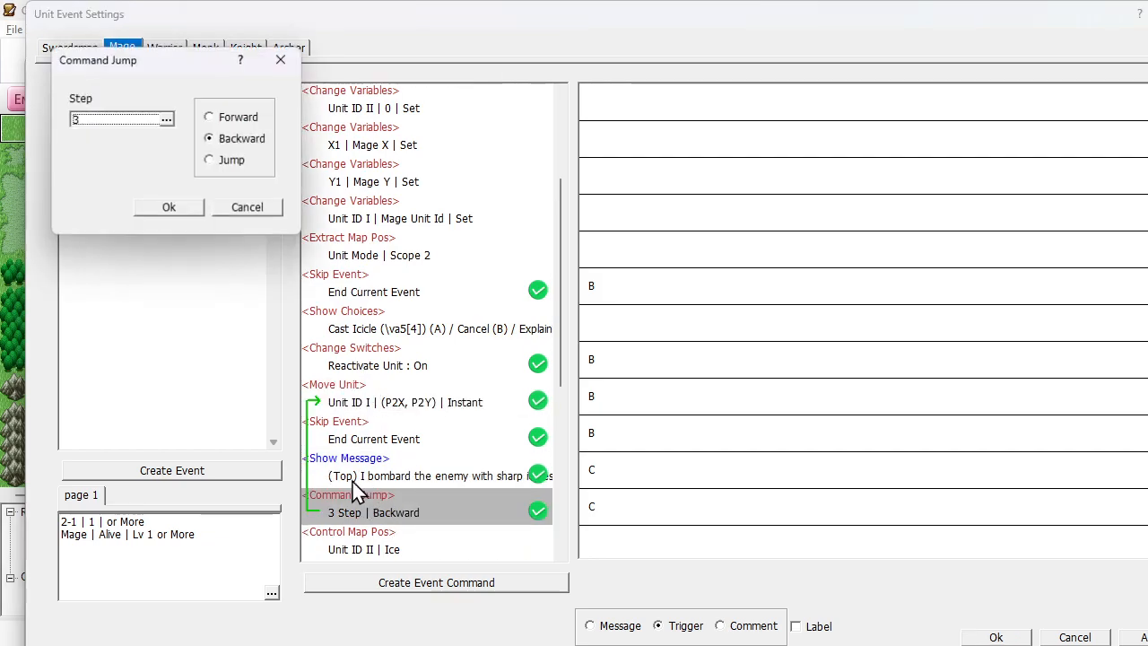
{"action": "left_click", "coordinate": [89, 122]}
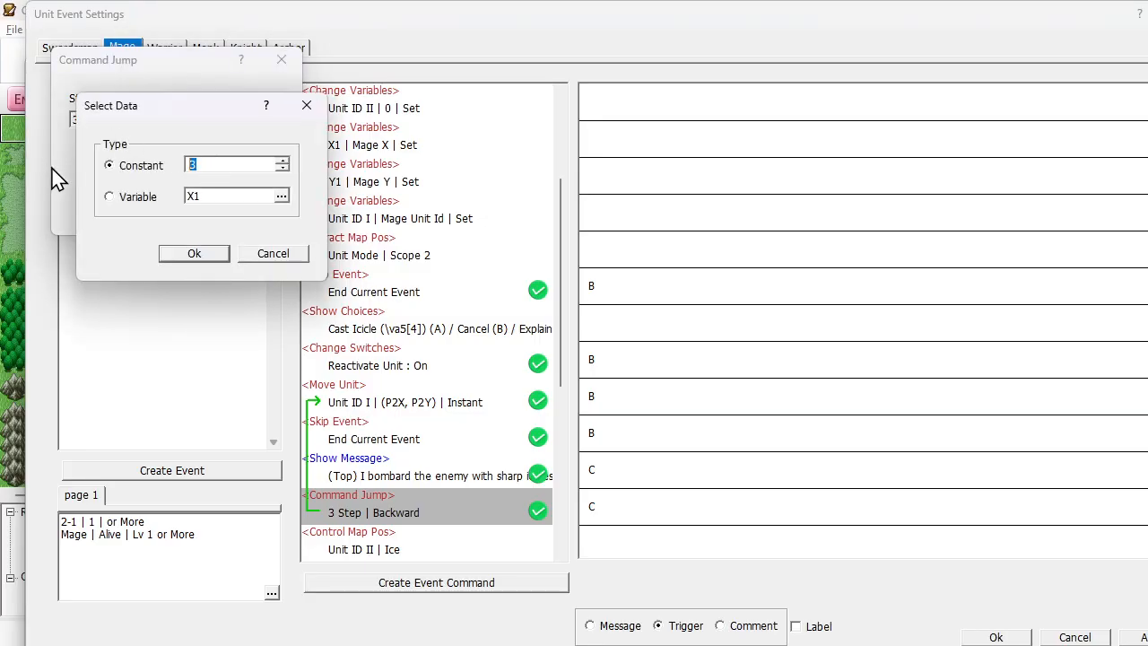
{"action": "type", "text": "5"}
{"action": "left_click", "coordinate": [179, 256]}
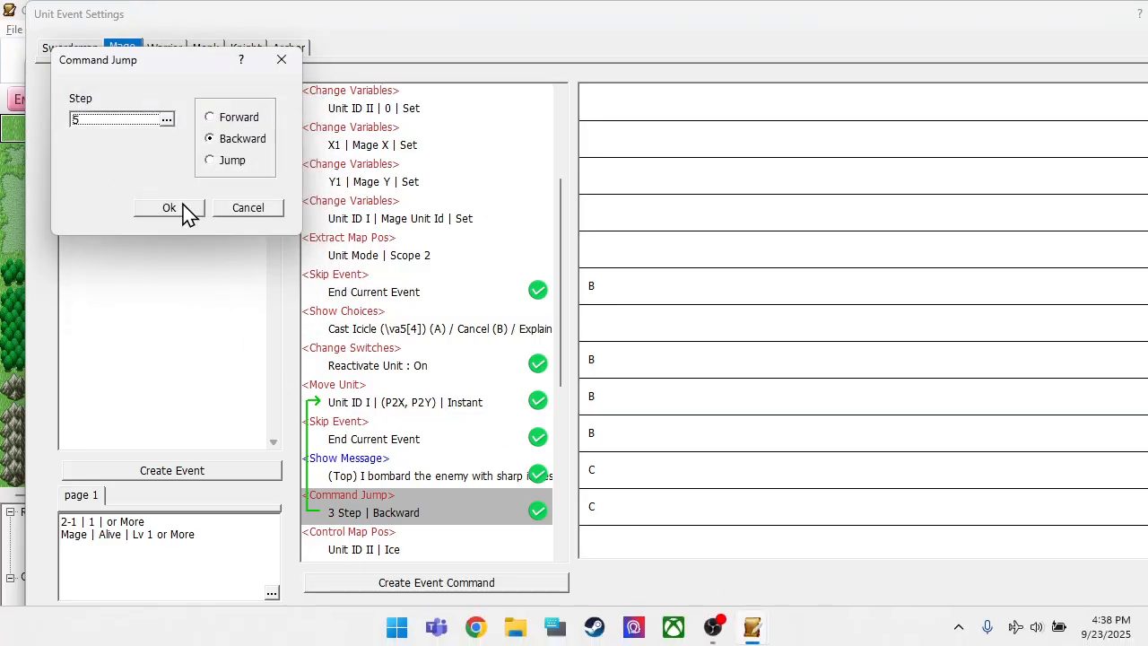
{"action": "left_click", "coordinate": [183, 213]}
{"action": "left_click", "coordinate": [985, 642]}
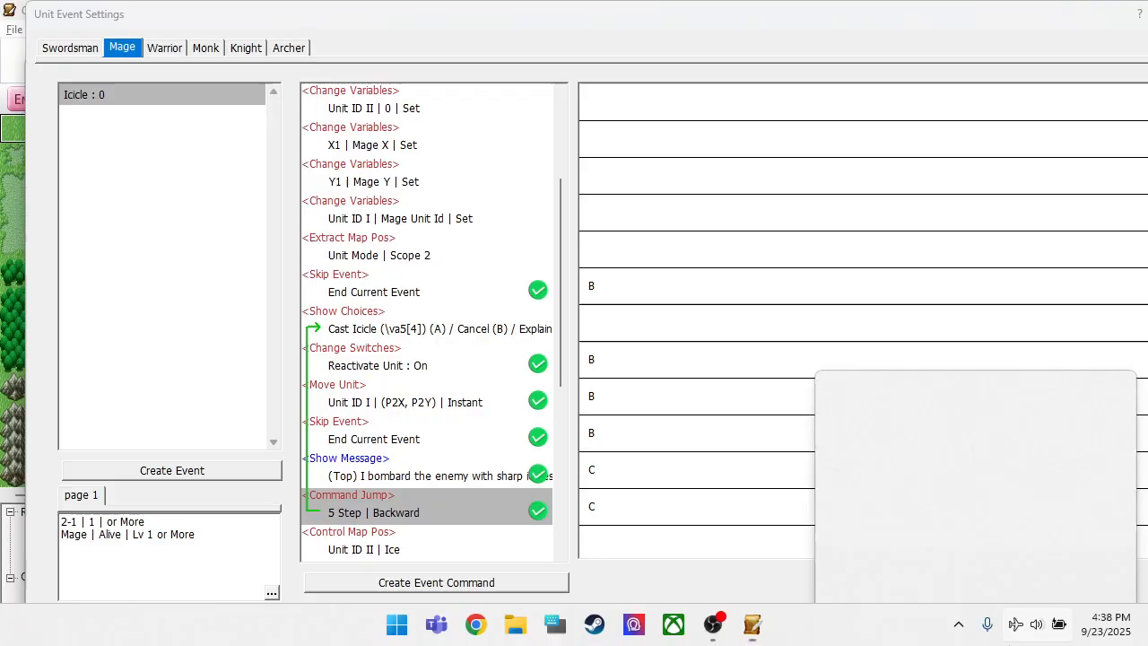
{"action": "left_click", "coordinate": [758, 595]}
{"action": "left_click", "coordinate": [991, 637]}
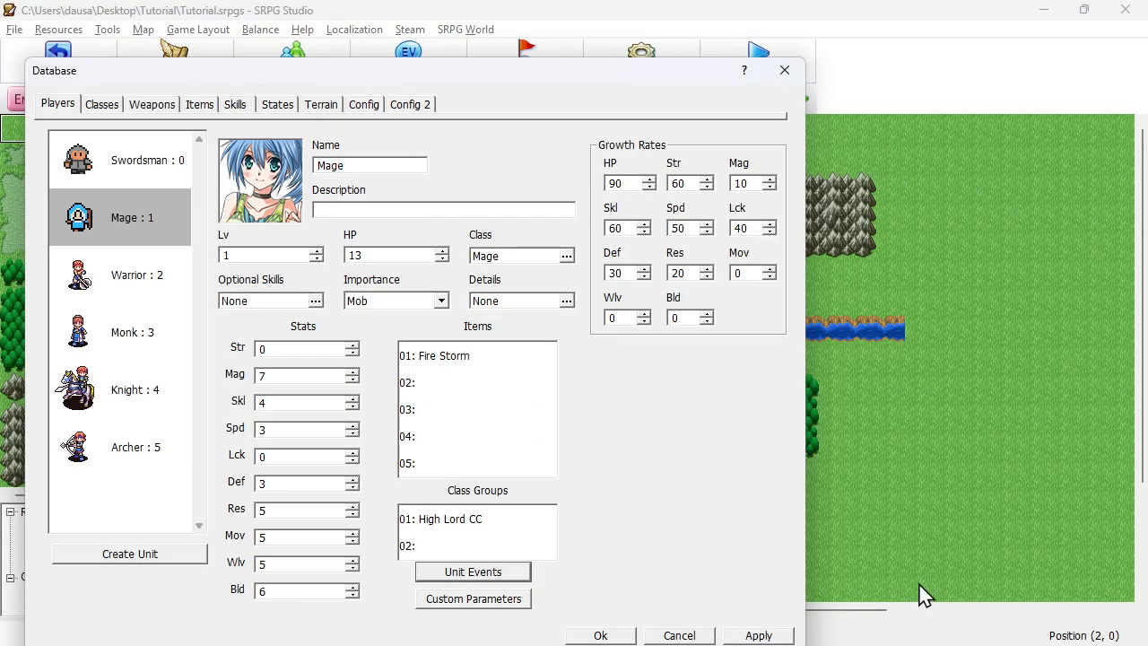
{"action": "left_click", "coordinate": [601, 636]}
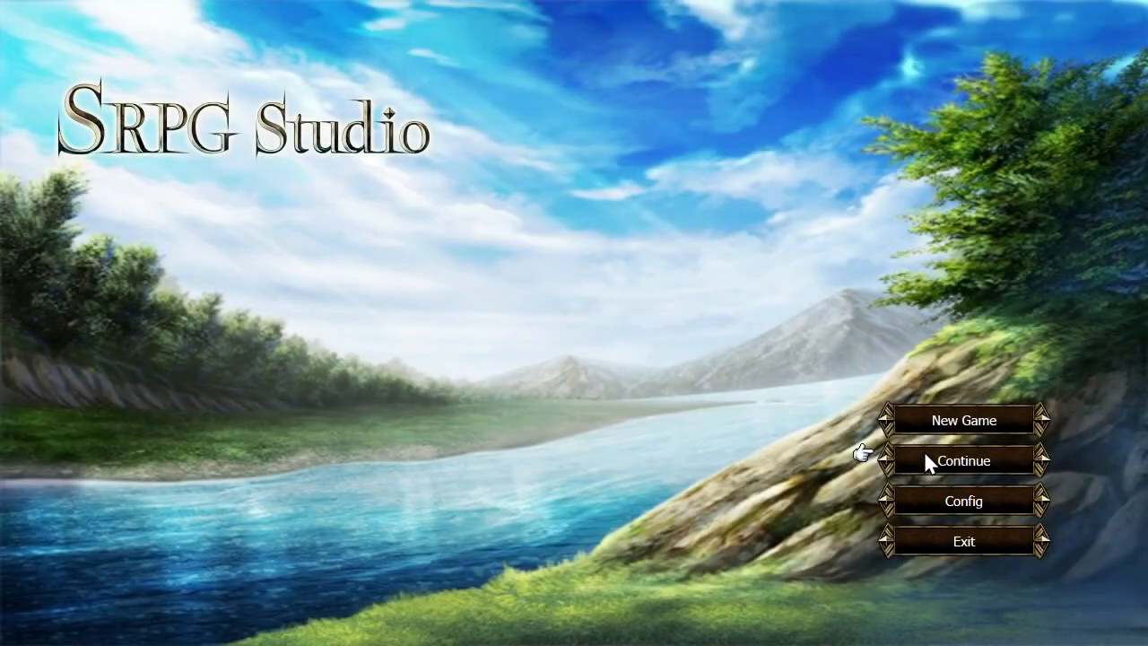
- Start a new game and begin the battle on the starting map
{"action": "left_click", "coordinate": [925, 455]}
{"action": "right_click", "coordinate": [378, 277]}
{"action": "left_click", "coordinate": [938, 418]}
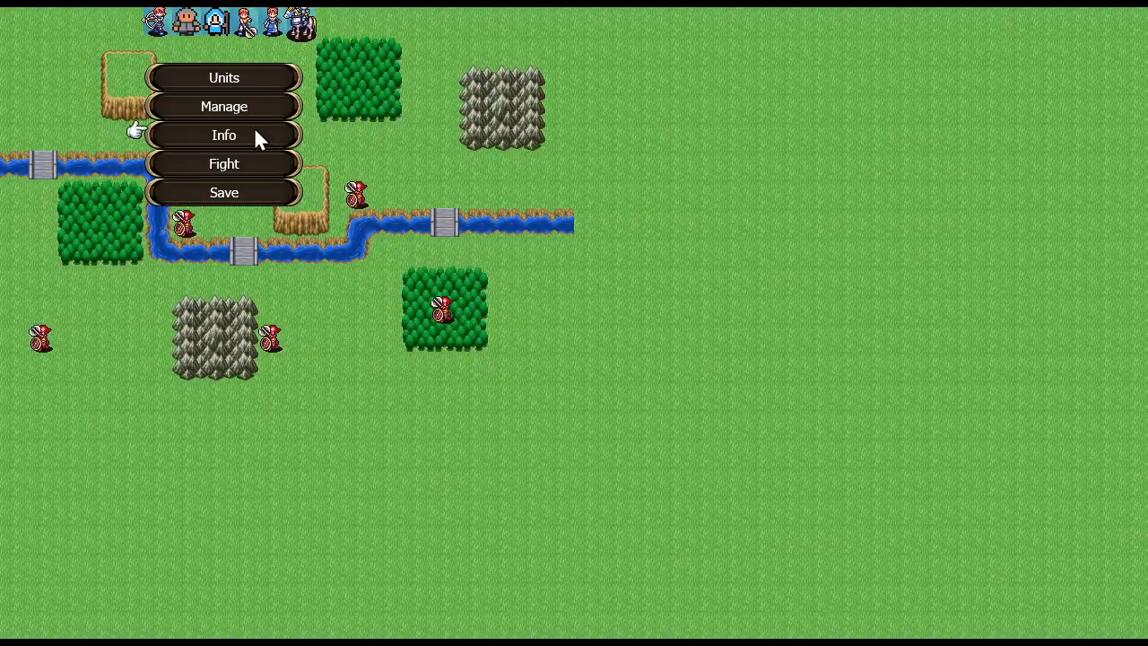
{"action": "left_click", "coordinate": [243, 165]}
{"action": "left_click", "coordinate": [523, 333]}
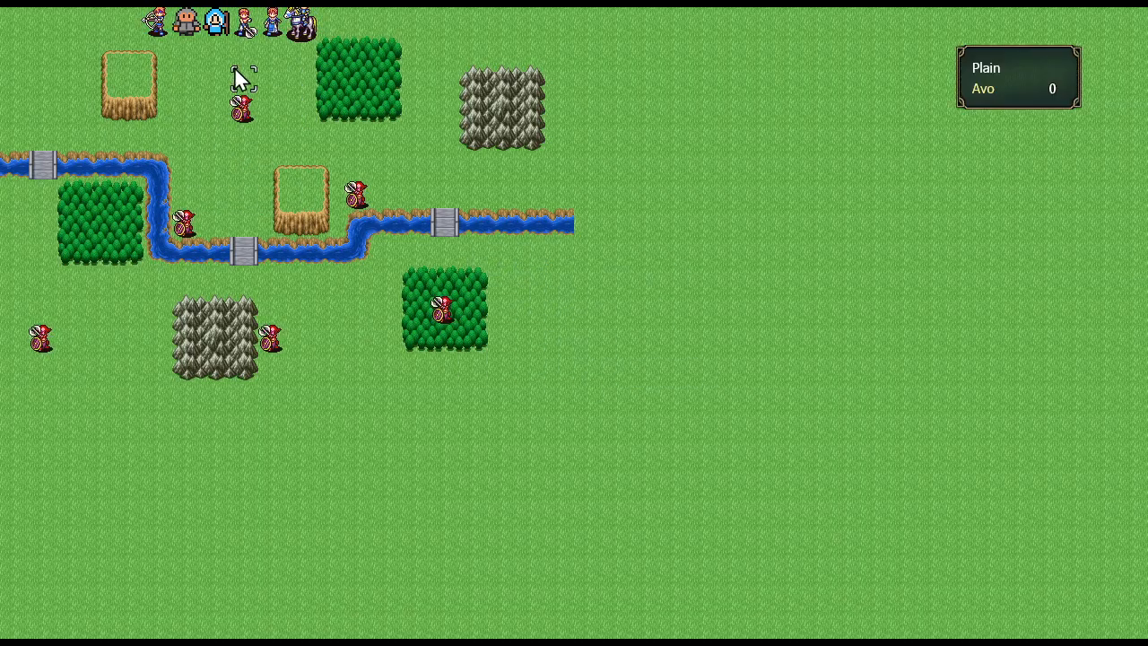
- Move the Mage near the closest goblin, cast Icicle on it, and dismiss the message
{"action": "left_click", "coordinate": [221, 37]}
{"action": "right_click", "coordinate": [220, 35]}
{"action": "left_click", "coordinate": [221, 36]}
{"action": "left_click", "coordinate": [214, 131]}
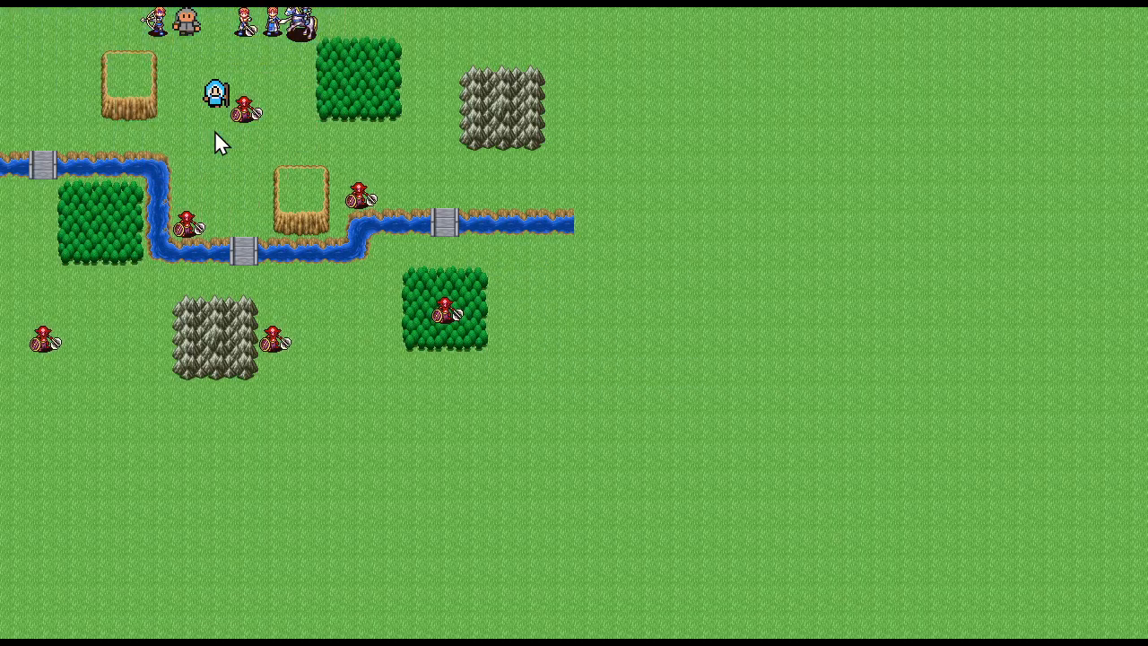
{"action": "left_click", "coordinate": [272, 168]}
{"action": "left_click", "coordinate": [244, 109]}
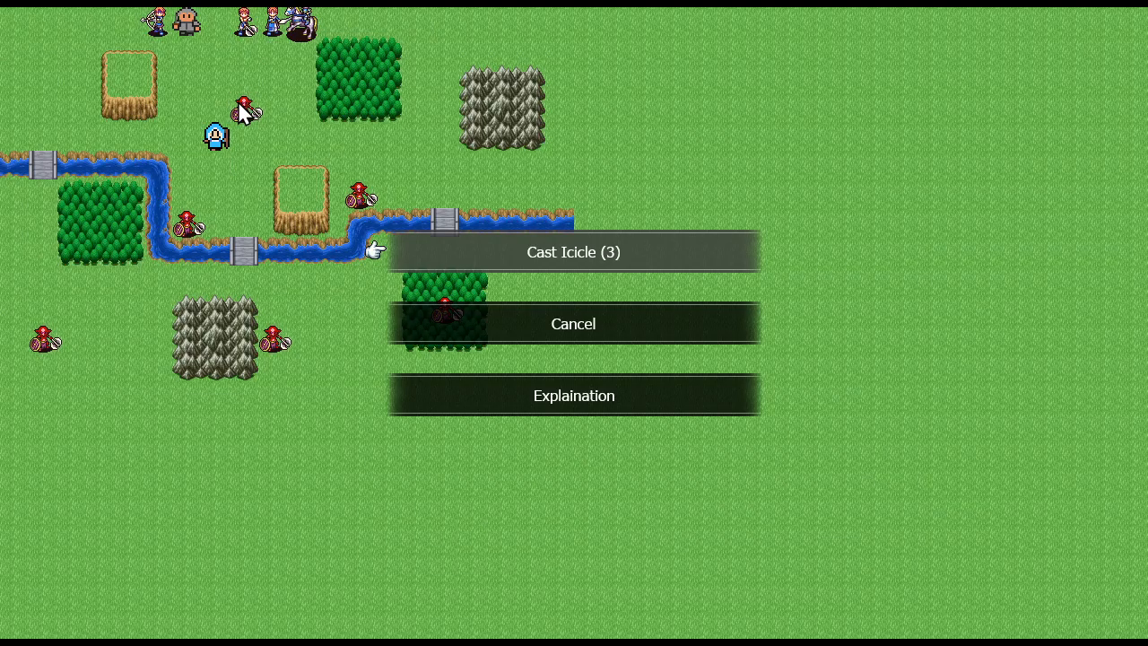
{"action": "left_click", "coordinate": [629, 252]}
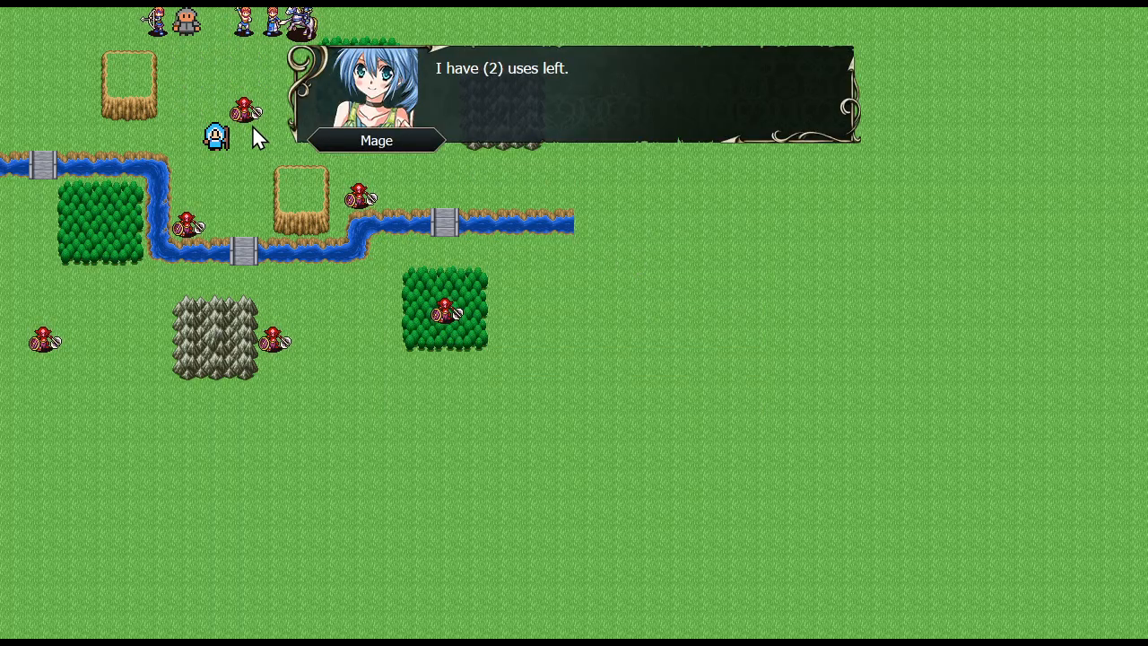
{"action": "left_click", "coordinate": [501, 169]}
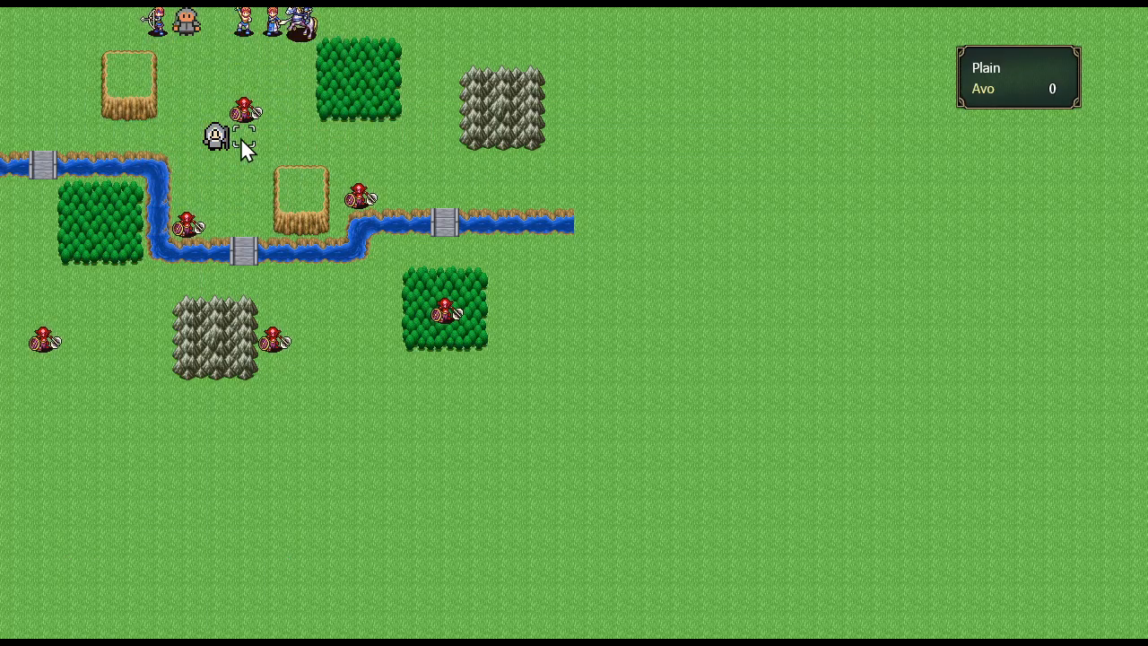
- Move the Swordsman next to the goblin by the river and attack it with the Short Sword
{"action": "left_click", "coordinate": [195, 25]}
{"action": "left_click", "coordinate": [186, 203]}
{"action": "left_click", "coordinate": [267, 234]}
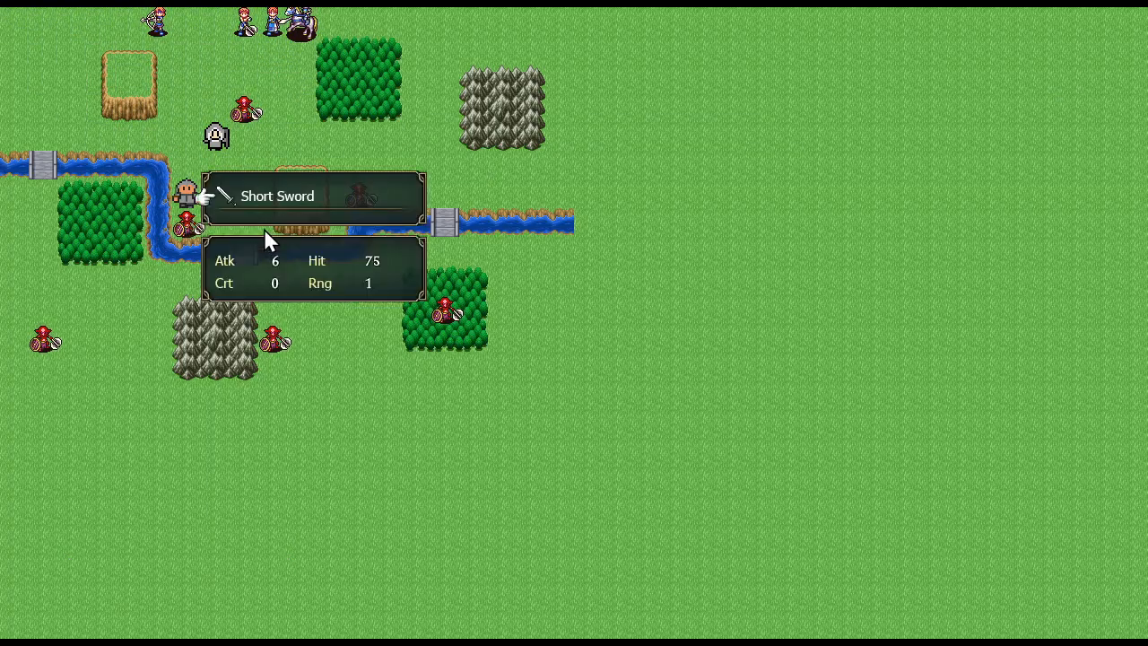
{"action": "left_click", "coordinate": [196, 220]}
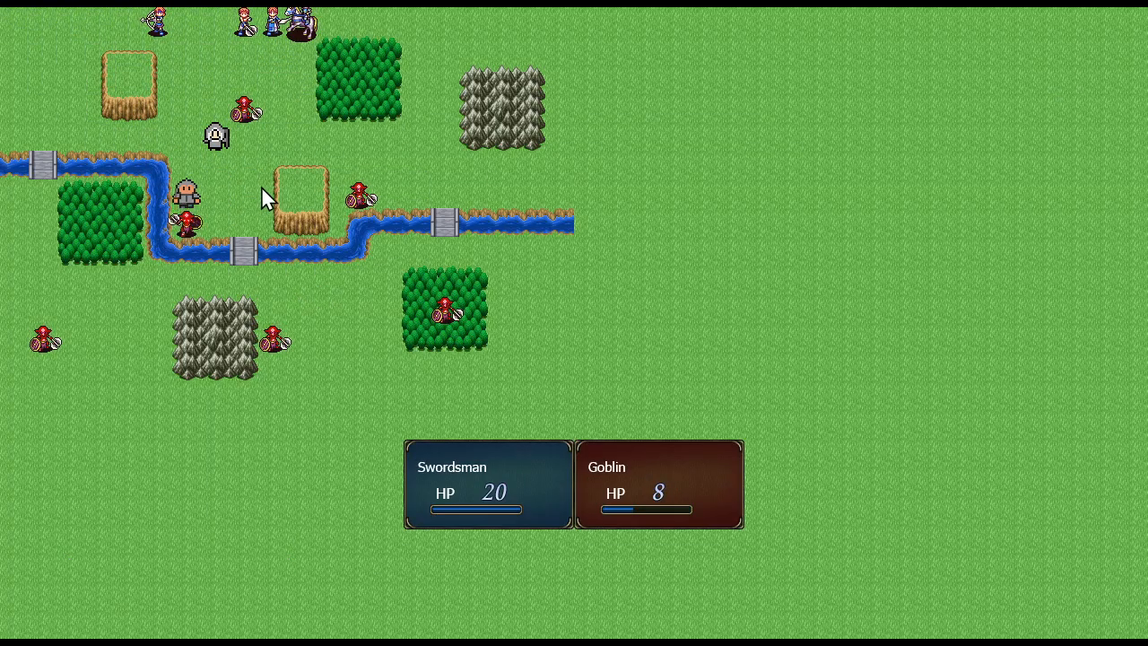
- End the player turn, let the enemy phase run, and exit the game
{"action": "left_click", "coordinate": [240, 170]}
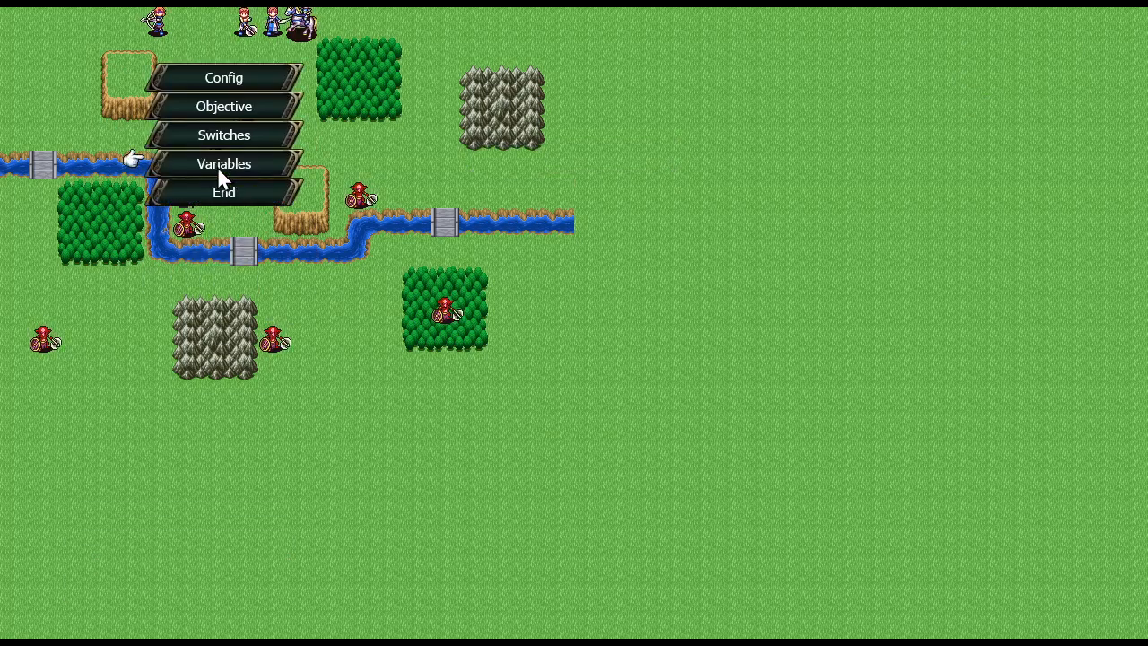
{"action": "left_click", "coordinate": [219, 189]}
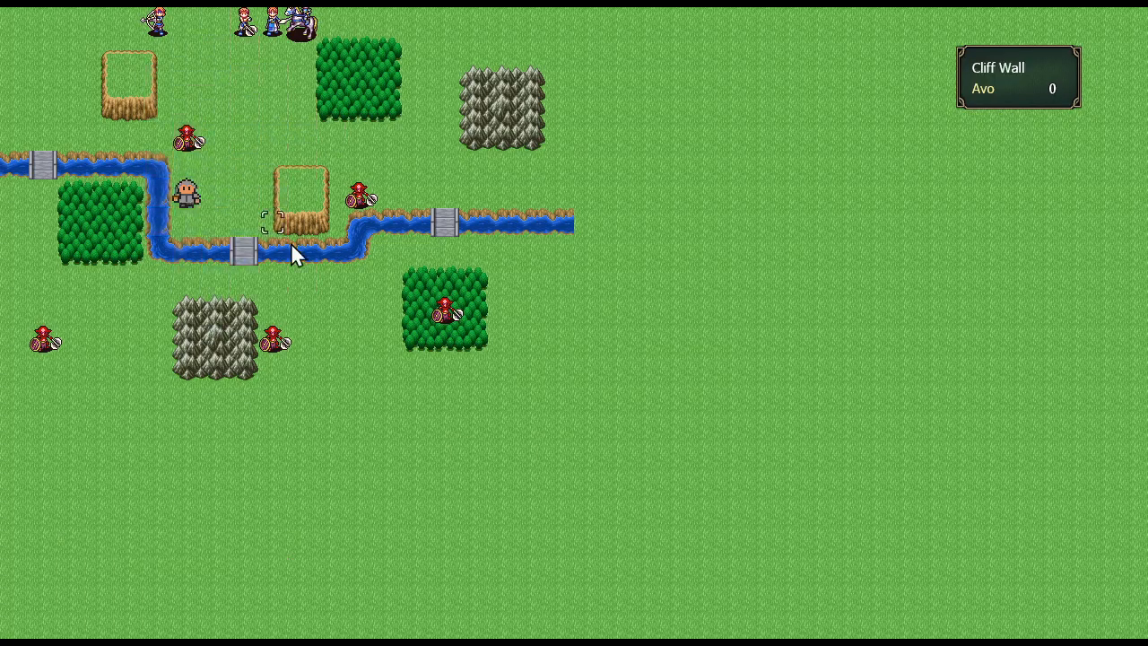
{"action": "key", "text": "Escape"}
{"action": "key", "text": "Left"}
{"action": "key", "text": "Return"}
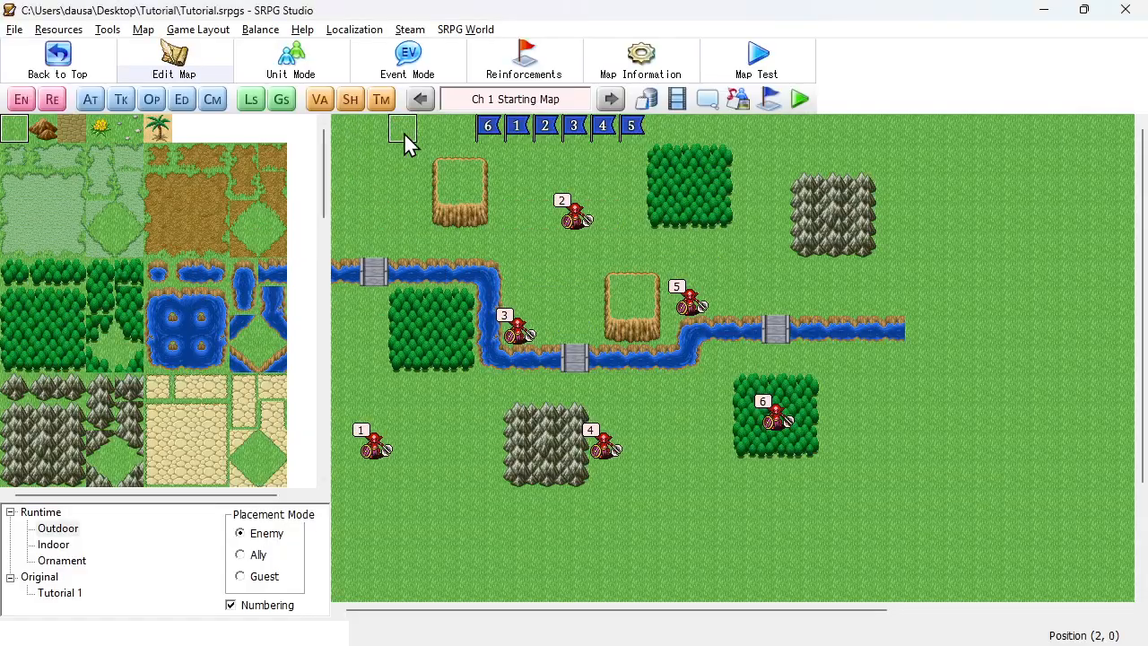
- Relaunch the game from the editor, start a new game, and begin the fight
{"action": "left_click", "coordinate": [798, 99]}
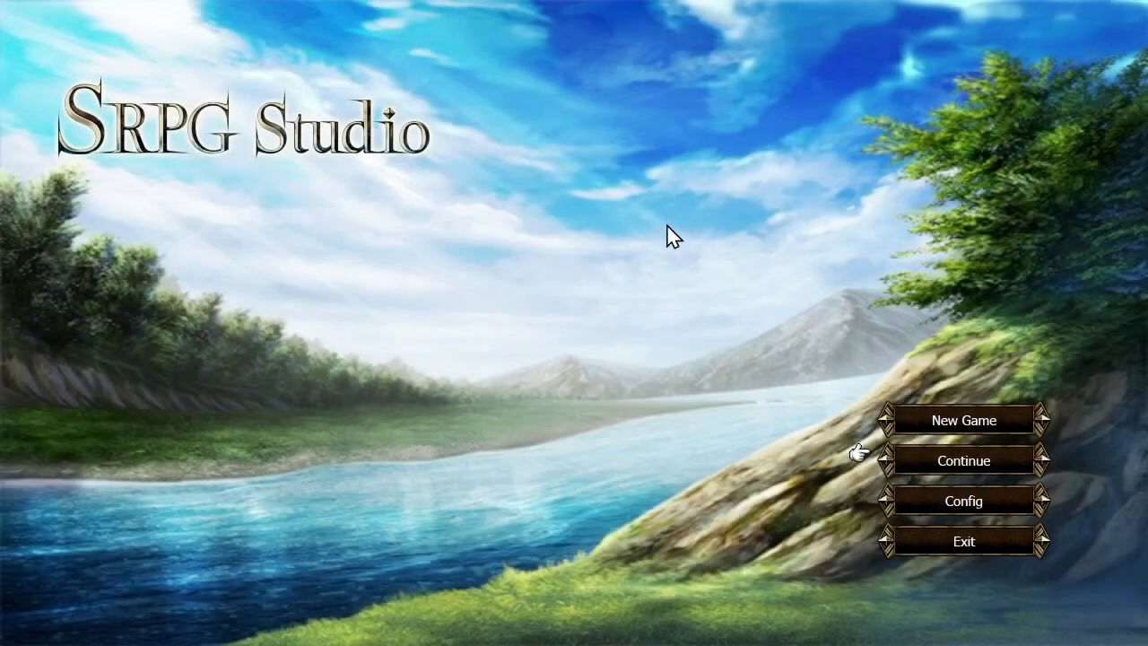
{"action": "left_click", "coordinate": [908, 464]}
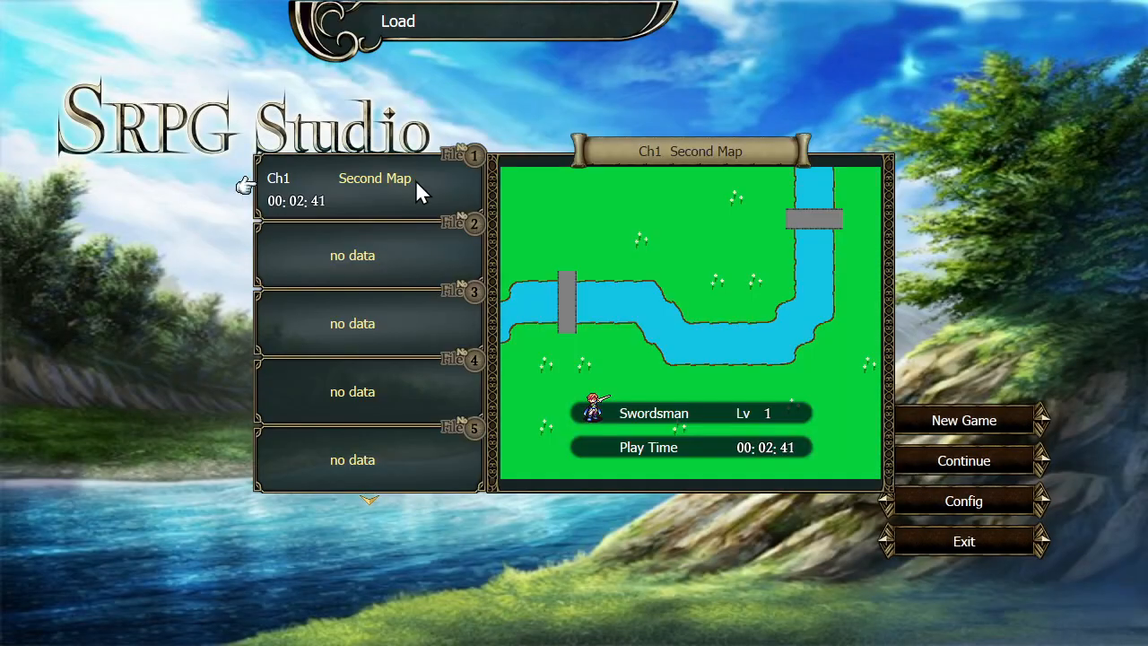
{"action": "key", "text": "Escape"}
{"action": "left_click", "coordinate": [916, 422]}
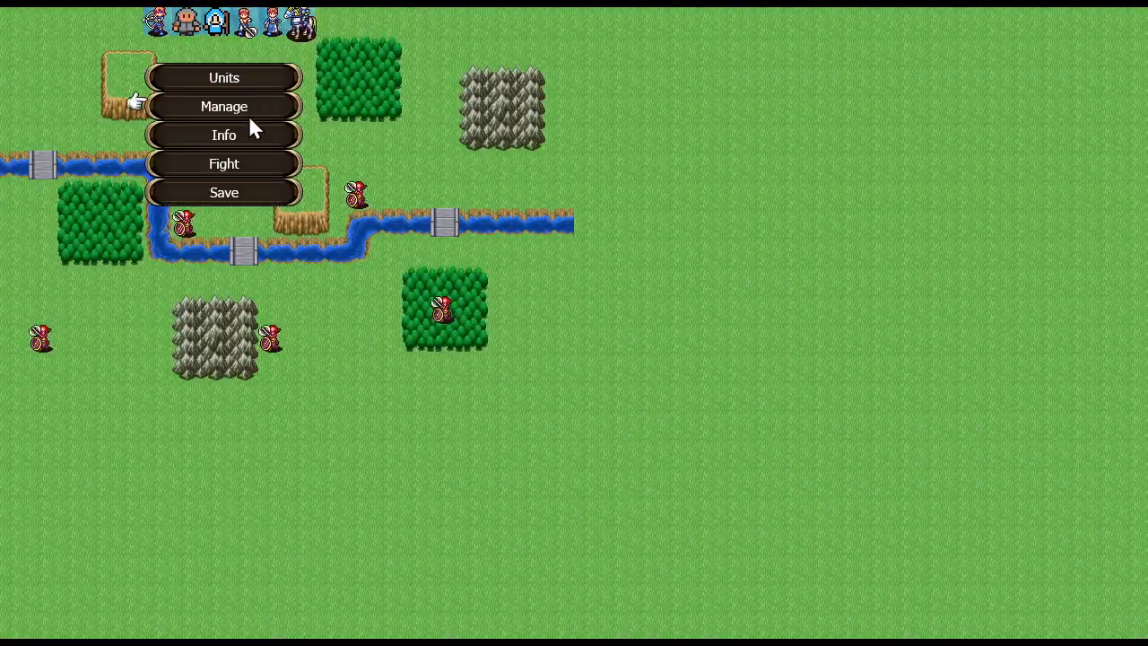
{"action": "left_click", "coordinate": [246, 159]}
{"action": "left_click", "coordinate": [544, 344]}
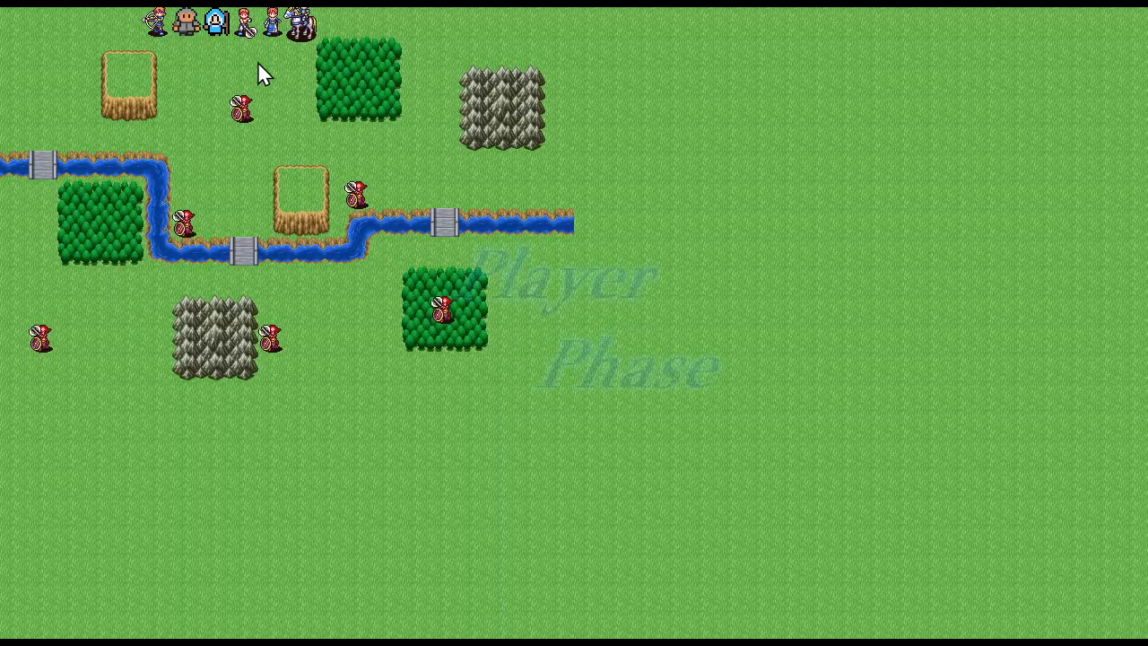
- Check the Mage's actions after a short move, and examine the unit details of the Mage and the nearest Goblin
{"action": "left_click", "coordinate": [216, 21]}
{"action": "left_click", "coordinate": [244, 50]}
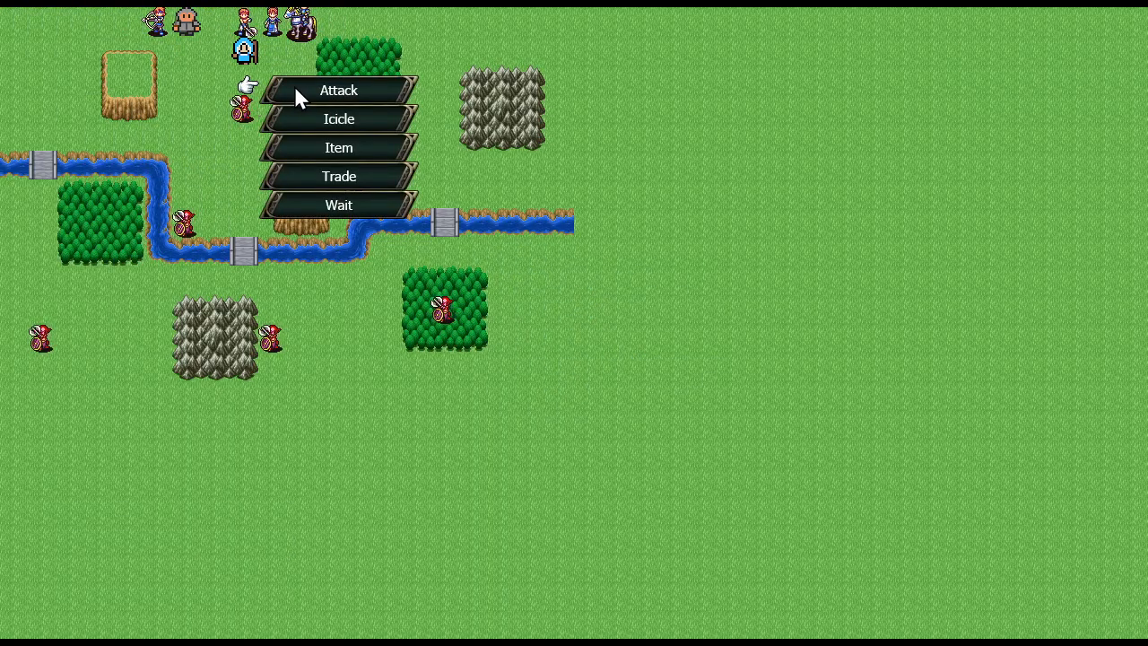
{"action": "right_click", "coordinate": [260, 63]}
{"action": "right_click", "coordinate": [216, 22]}
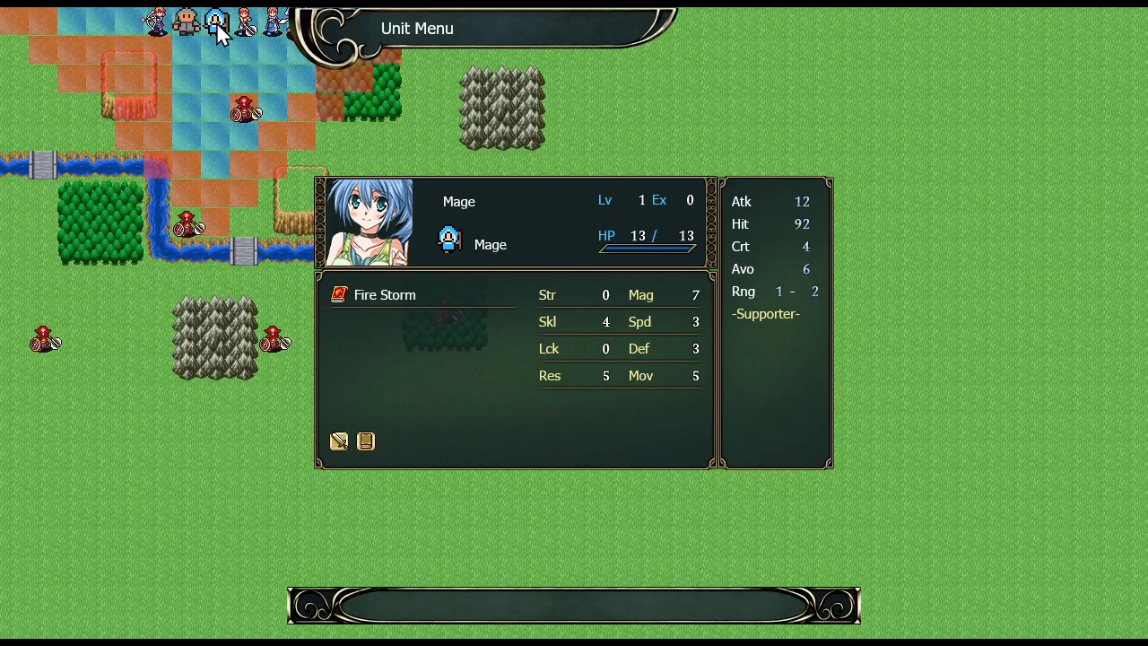
{"action": "right_click", "coordinate": [217, 22]}
{"action": "right_click", "coordinate": [257, 105]}
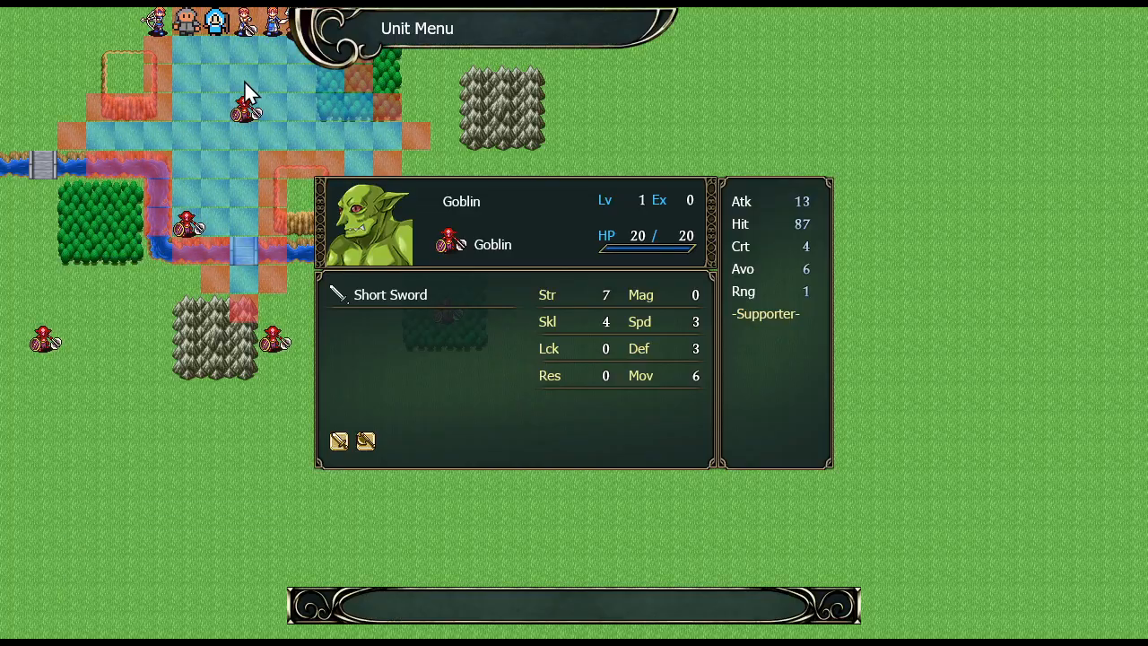
{"action": "right_click", "coordinate": [250, 104]}
- Move the Mage within range of the nearest Goblin, preview a Fire Storm attack on it, and exit the game
{"action": "left_click", "coordinate": [242, 50]}
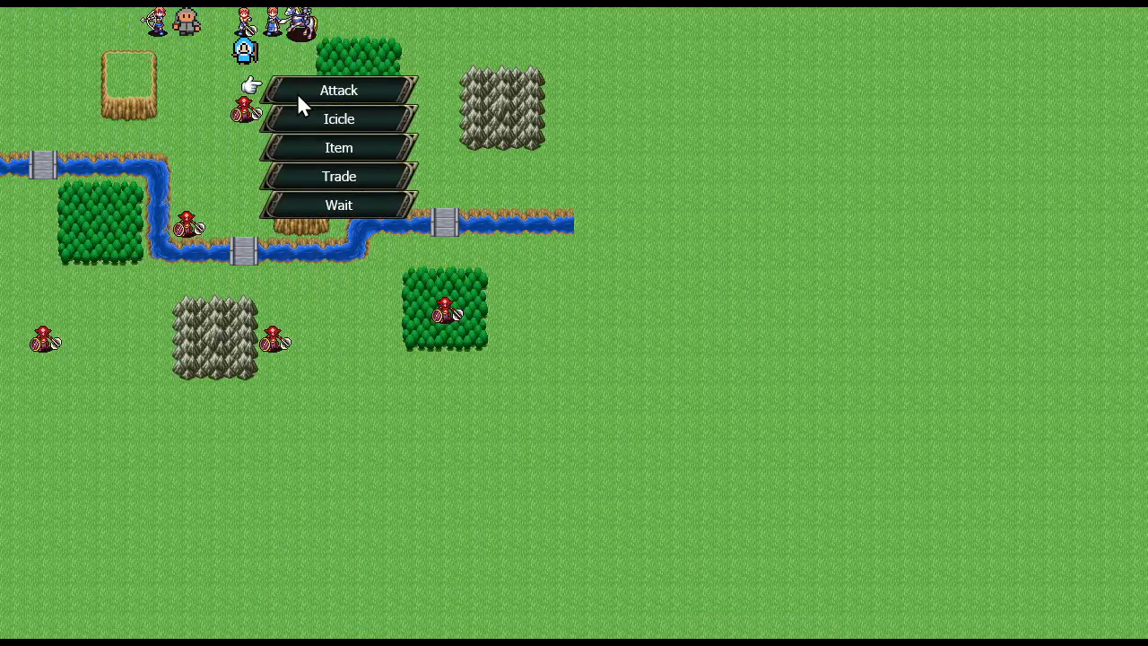
{"action": "left_click", "coordinate": [297, 93]}
{"action": "left_click", "coordinate": [298, 196]}
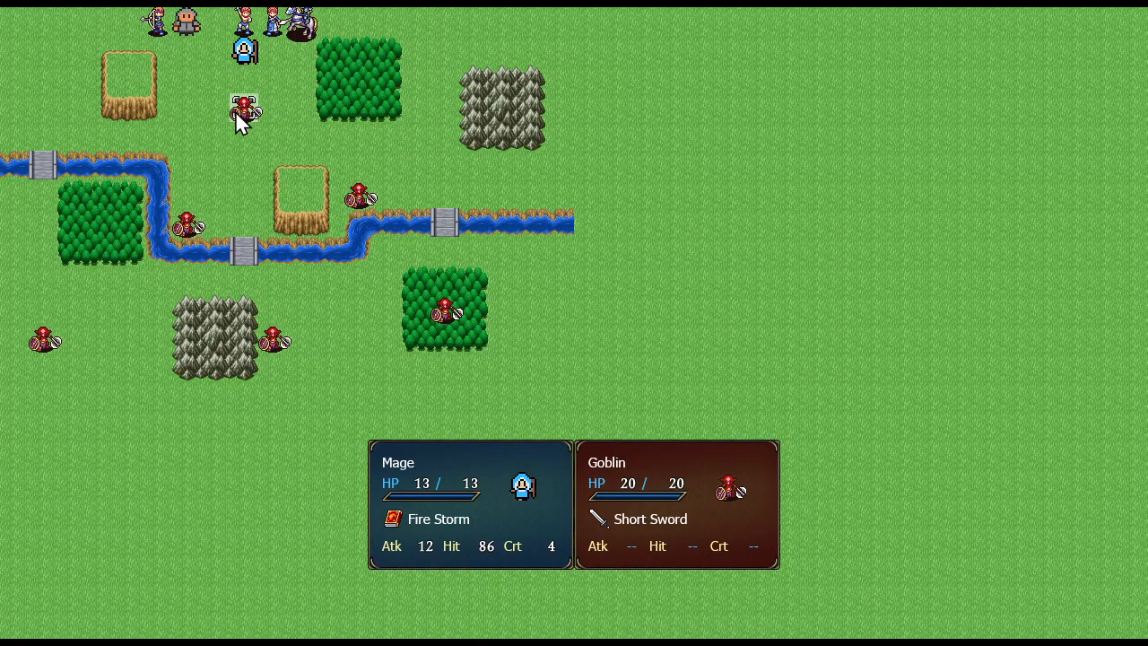
{"action": "right_click", "coordinate": [301, 71]}
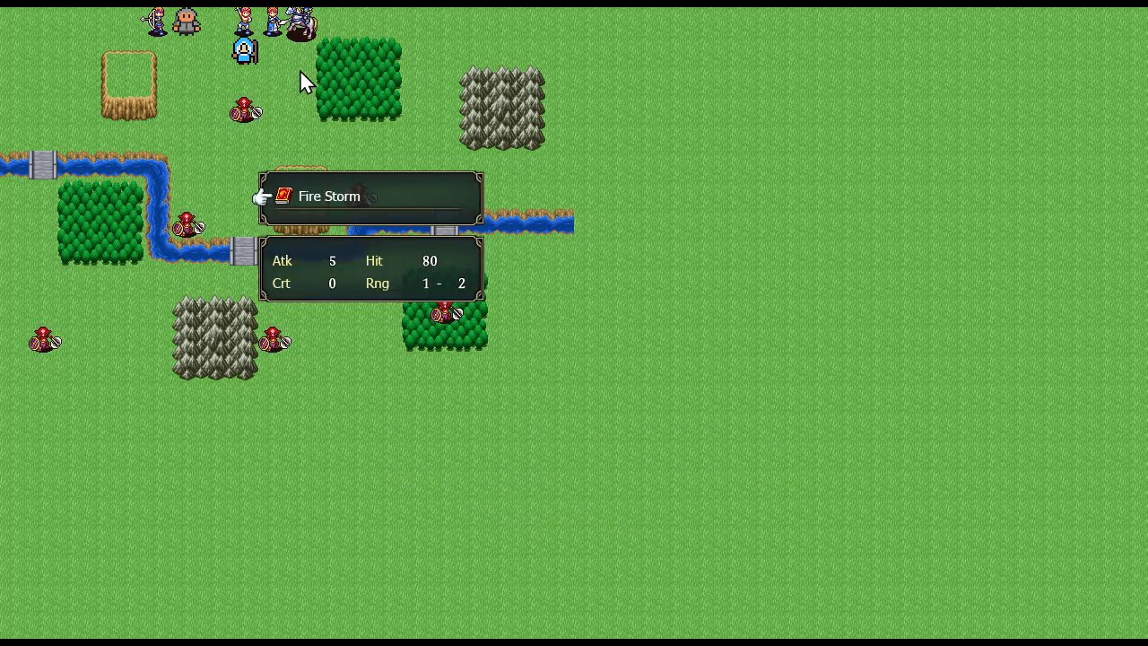
{"action": "key", "text": "Escape"}
{"action": "key", "text": "Left"}
{"action": "key", "text": "Return"}
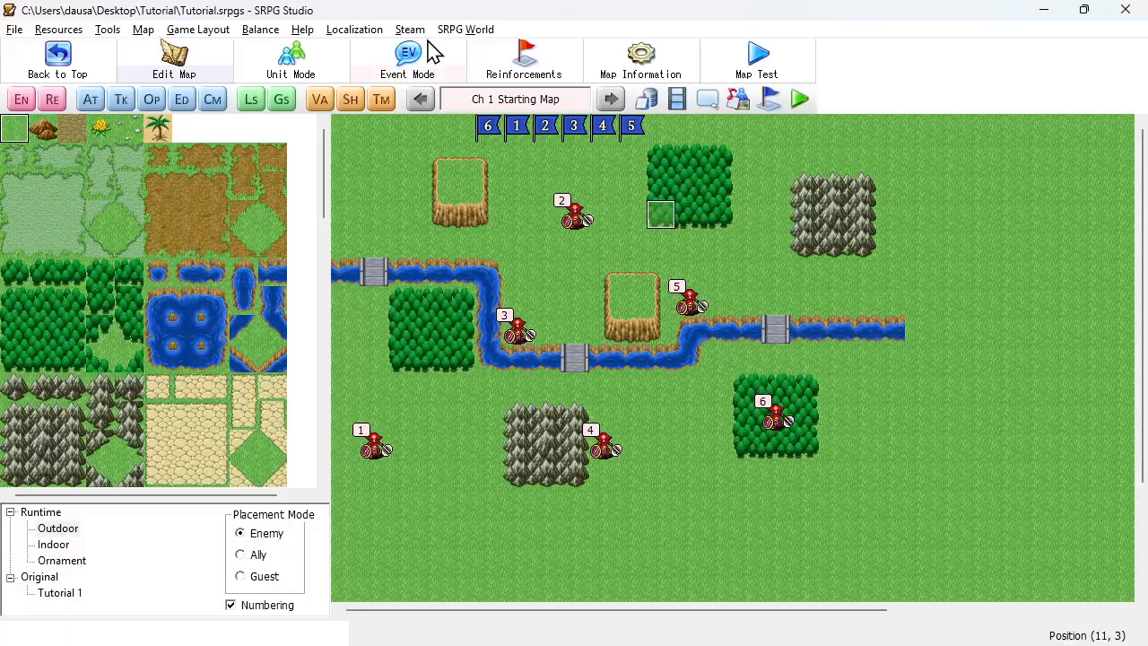
- Open the database's weapon list and set Fire Storm's Mt to 0
{"action": "left_click", "coordinate": [652, 101]}
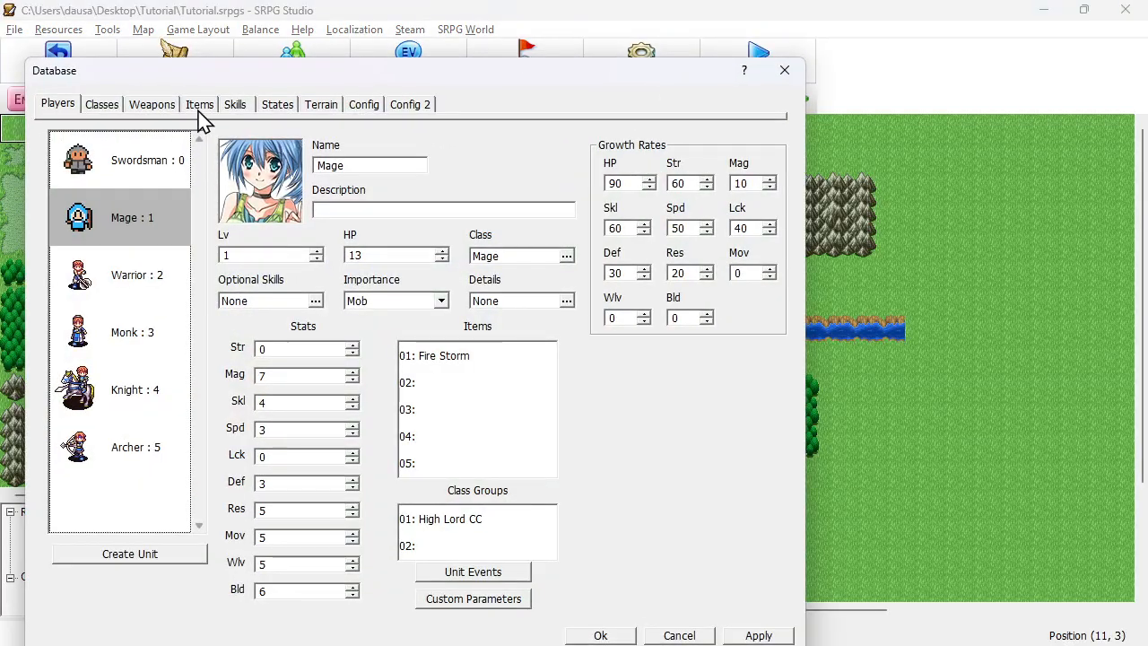
{"action": "left_click", "coordinate": [155, 105]}
{"action": "left_click", "coordinate": [126, 228]}
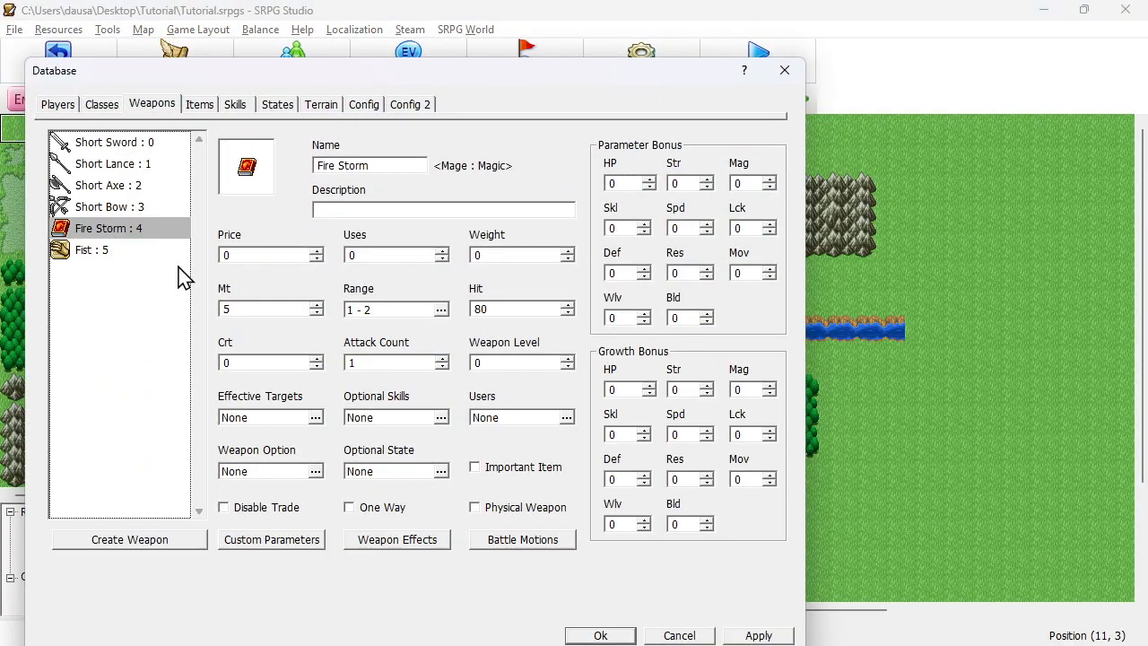
{"action": "double_click", "coordinate": [265, 308]}
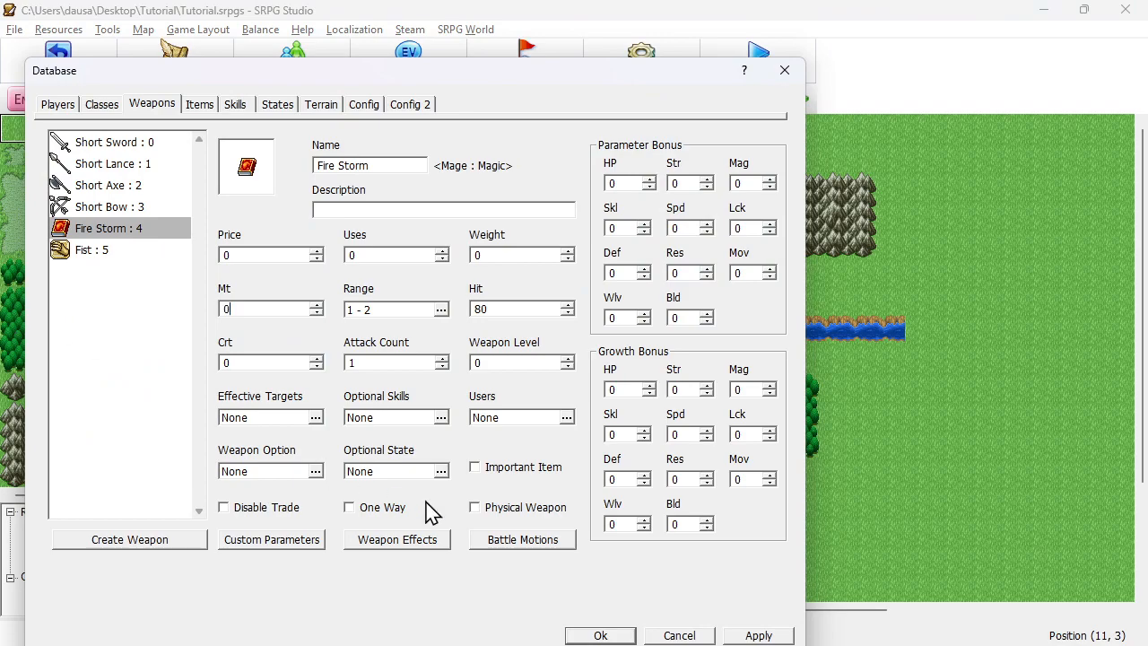
- Go through the remaining weapons' Mt values, set the Short Axe's Mt to 0, and accept the database changes
{"action": "left_click", "coordinate": [132, 252]}
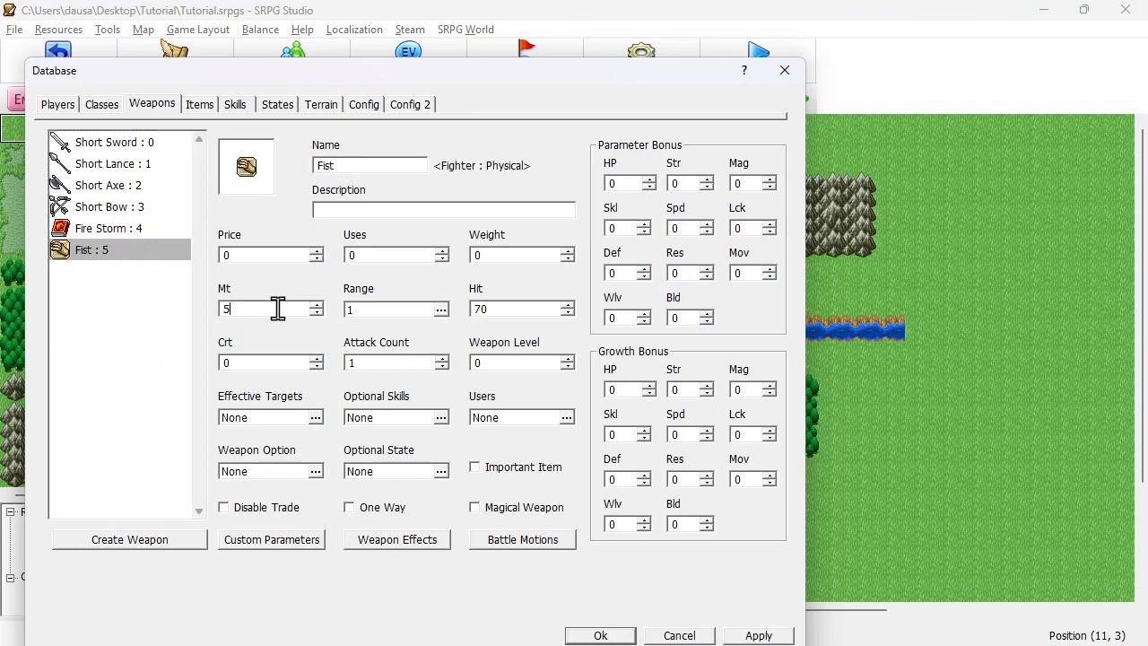
{"action": "left_click", "coordinate": [151, 208]}
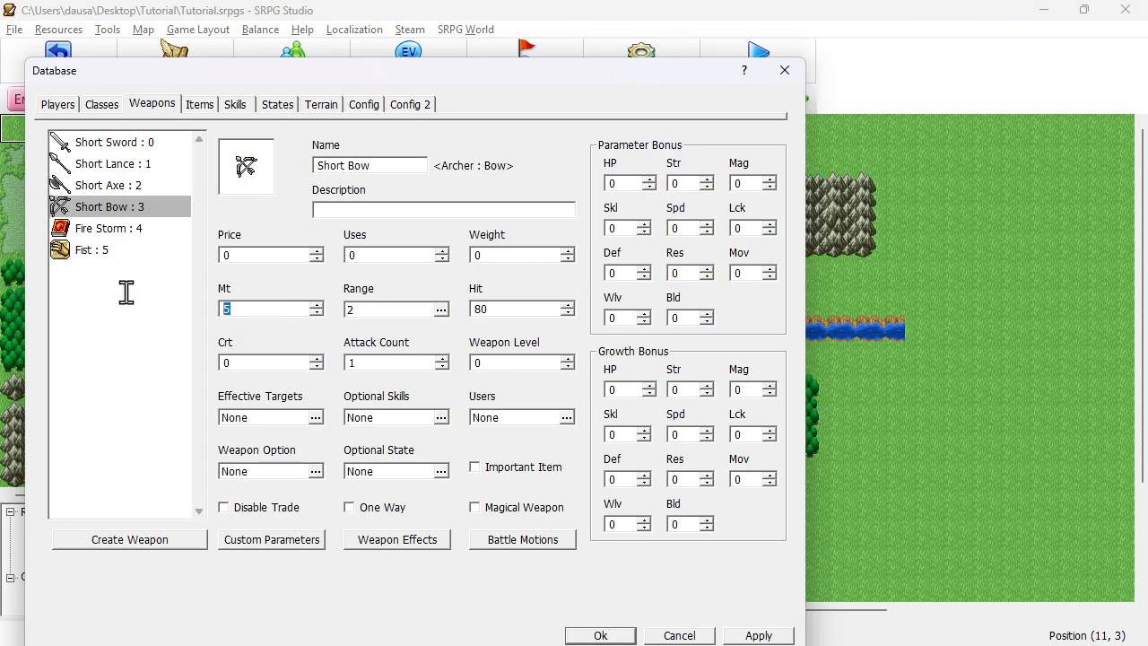
{"action": "left_click", "coordinate": [103, 186]}
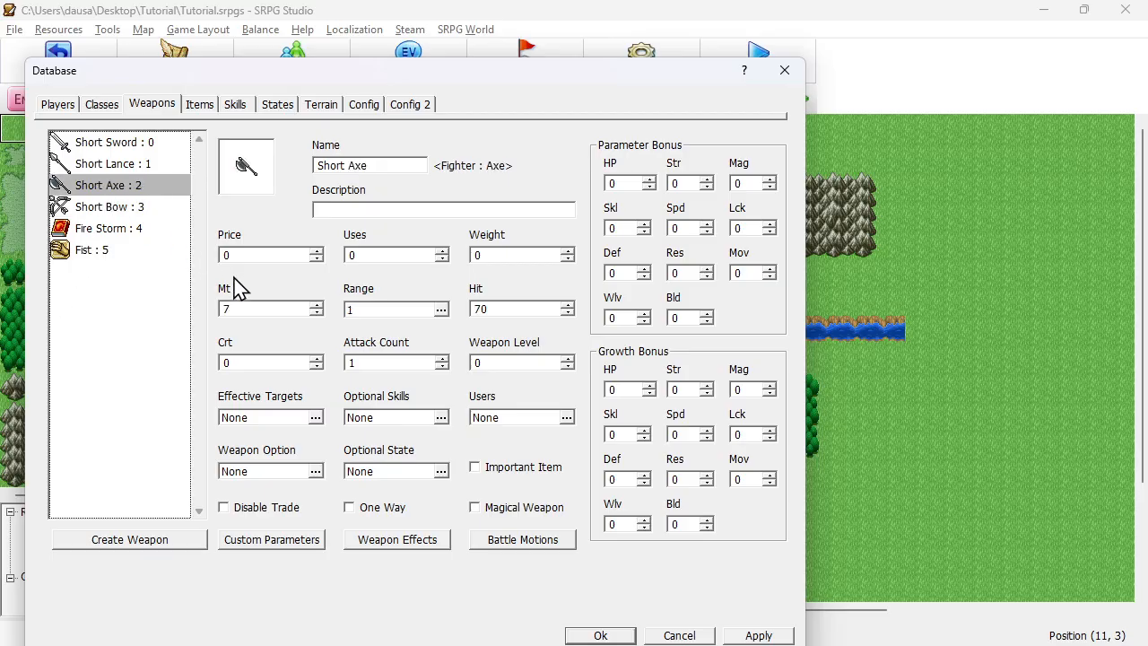
{"action": "type", "text": "0"}
{"action": "left_click", "coordinate": [112, 164]}
{"action": "left_click", "coordinate": [121, 146]}
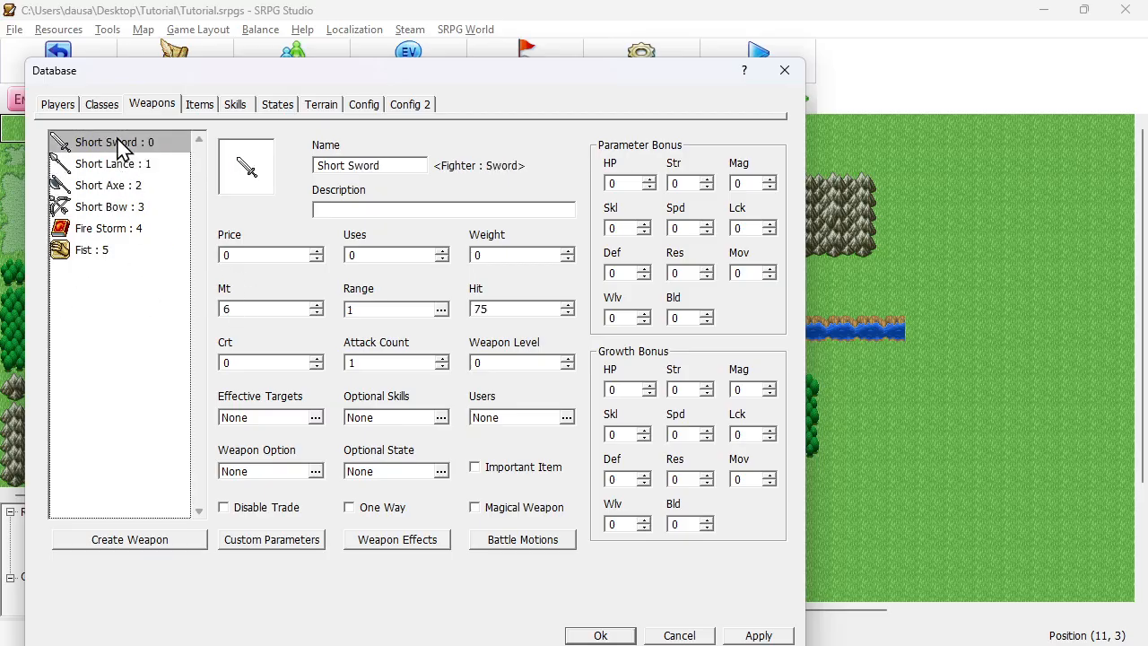
{"action": "left_click", "coordinate": [580, 626]}
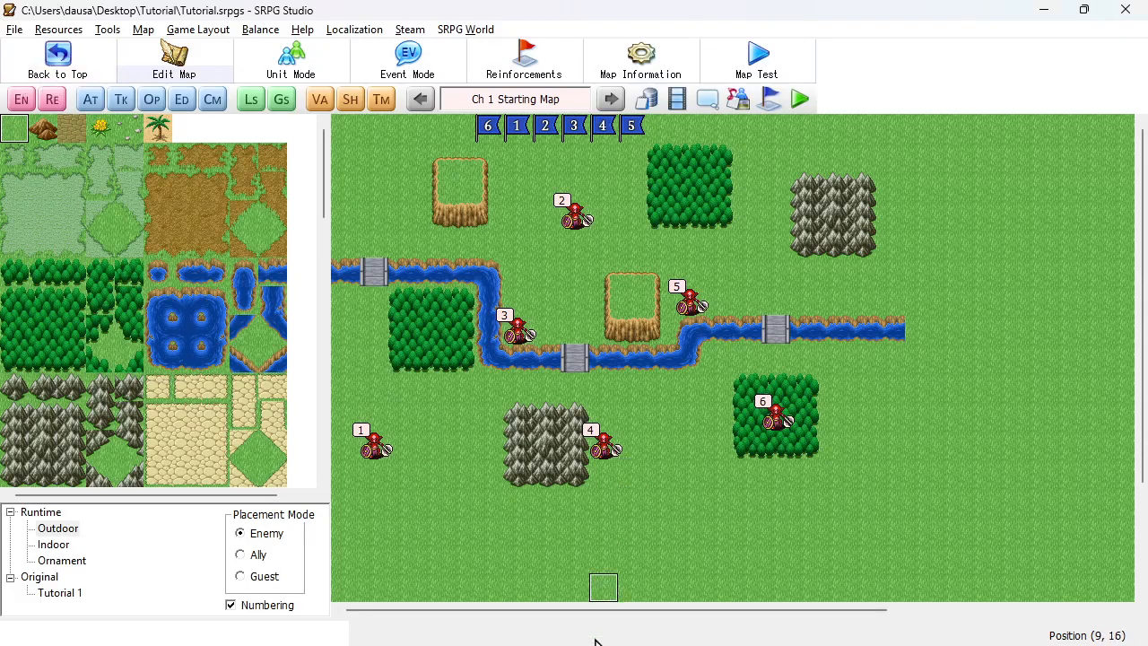
{"action": "mouse_move", "coordinate": [599, 642]}
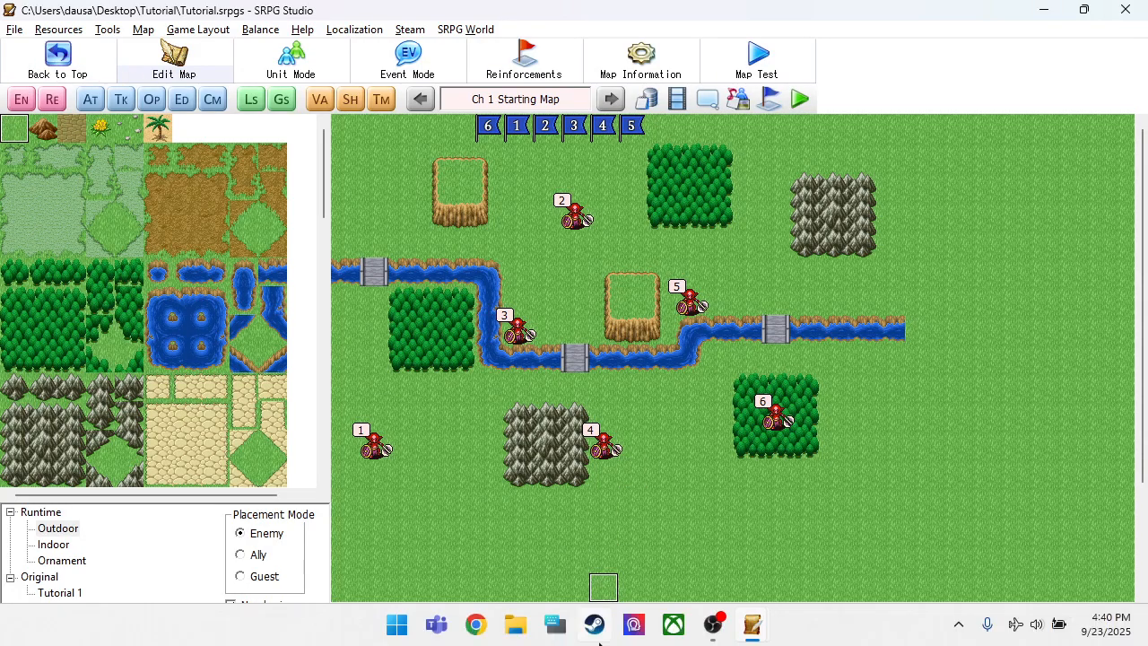
{"action": "left_click", "coordinate": [723, 628]}
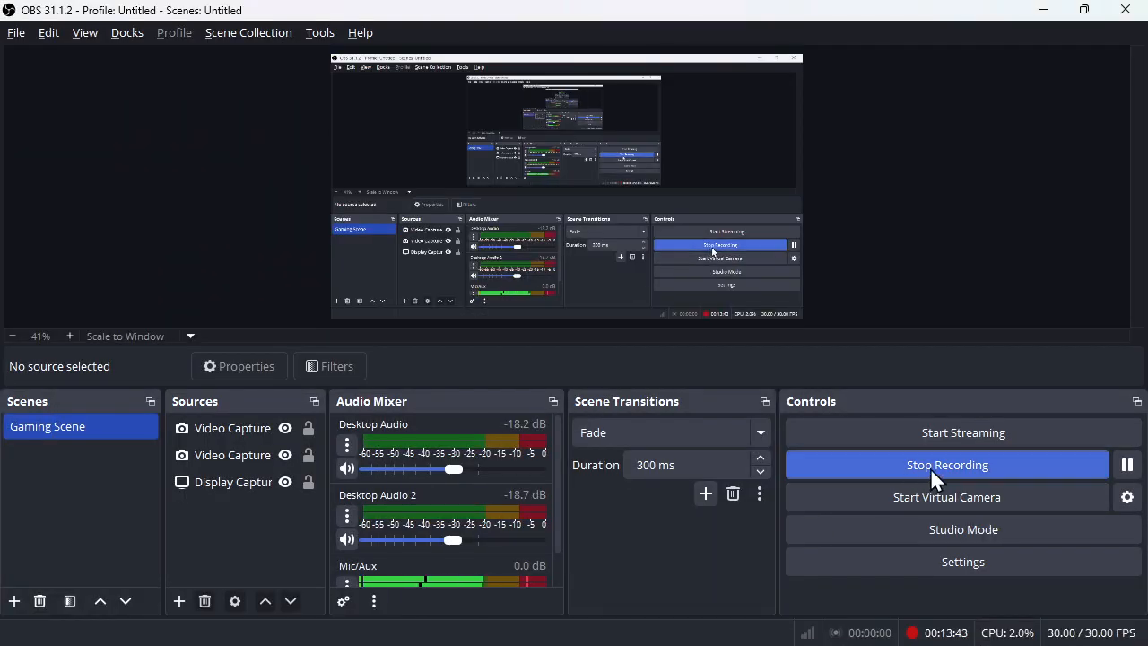